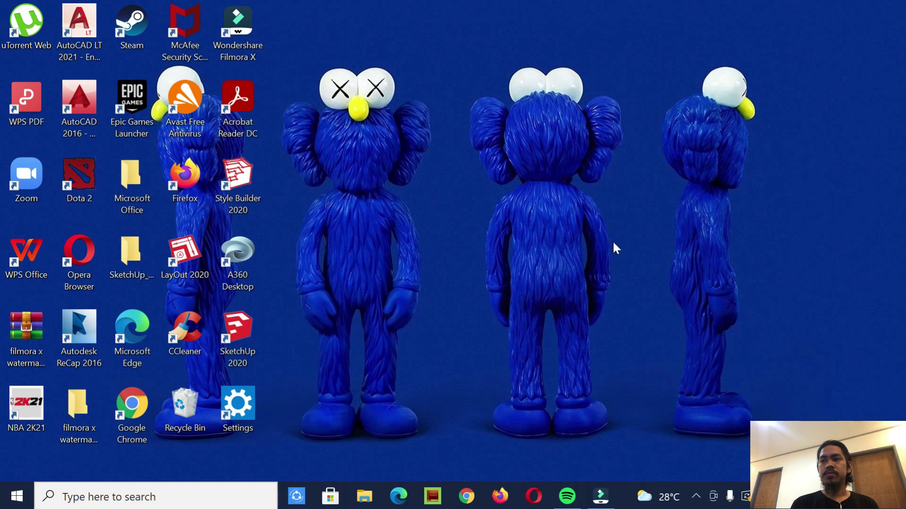
- Switch to Wondershare Filmora and look through the media files available for import
click(601, 497)
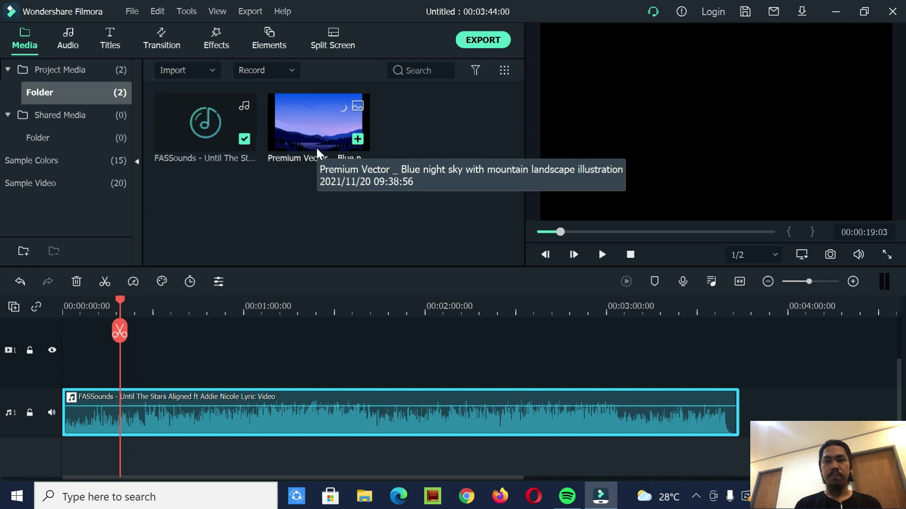
mouse_move(251, 138)
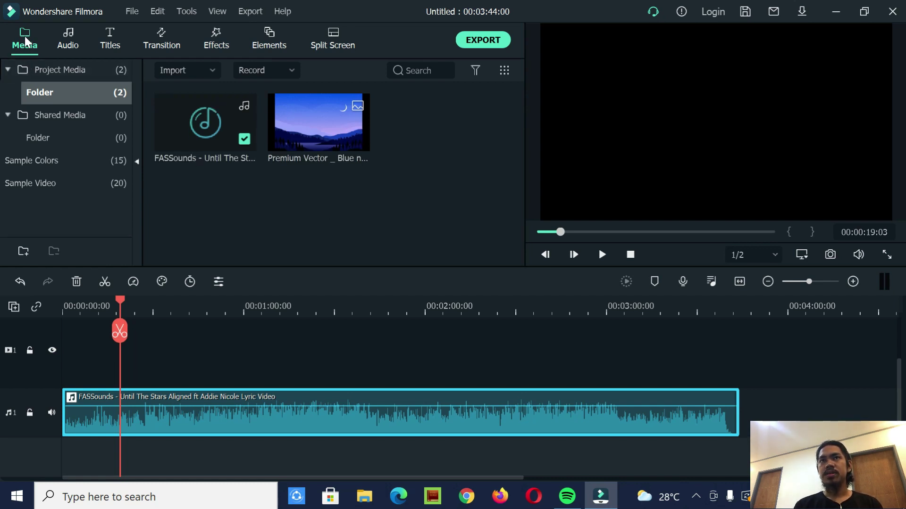
double_click(405, 167)
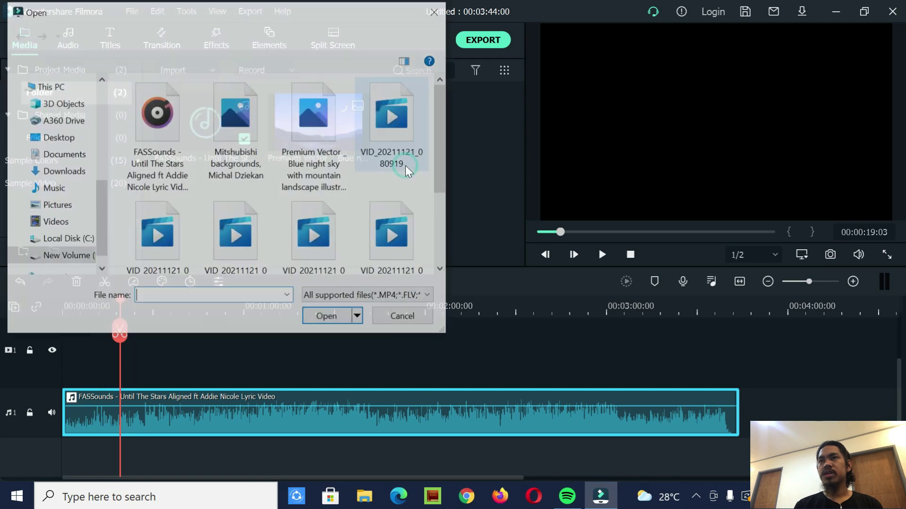
click(435, 13)
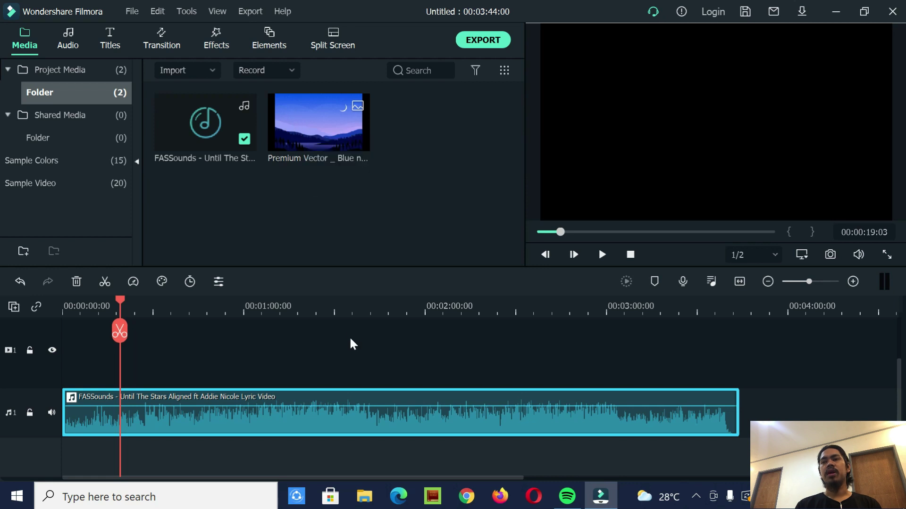
- Delete the music clip from the timeline and place the FASSounds audio file at the start of audio track 1
scroll(321, 417, up, 2)
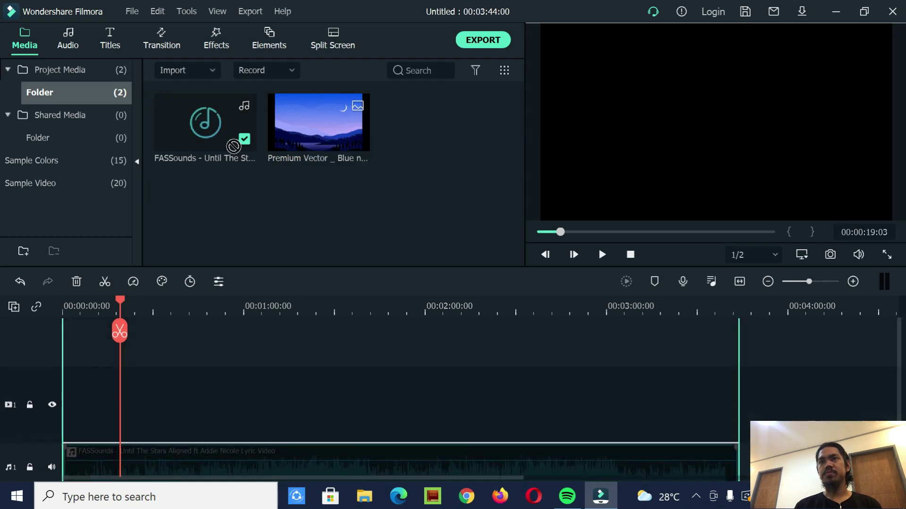
scroll(350, 409, down, 2)
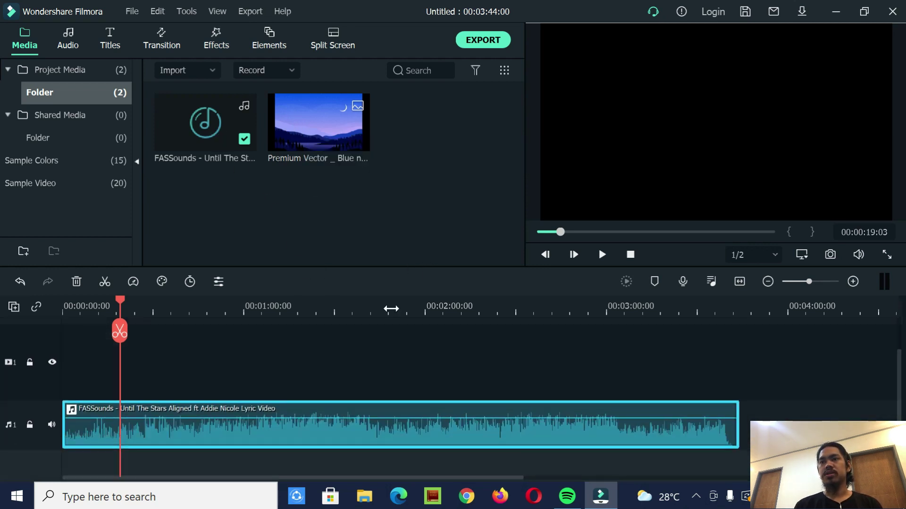
key(Delete)
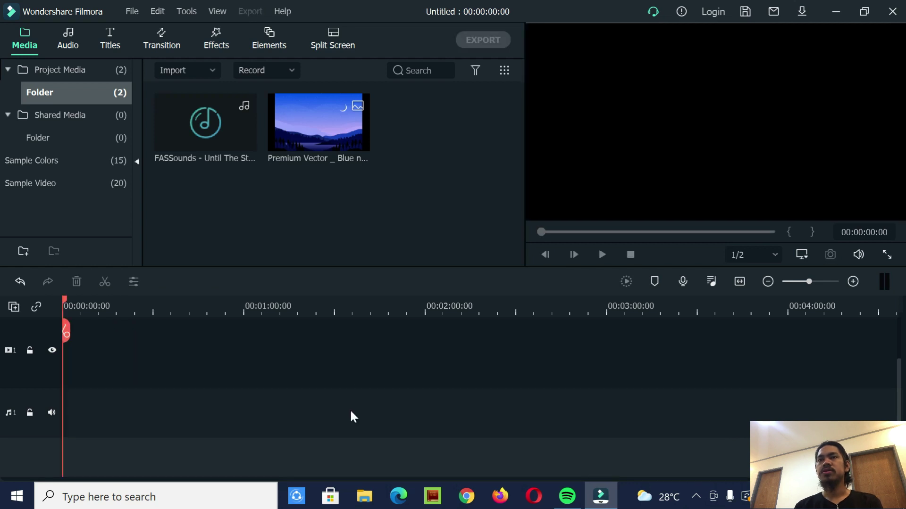
drag(204, 125, 69, 381)
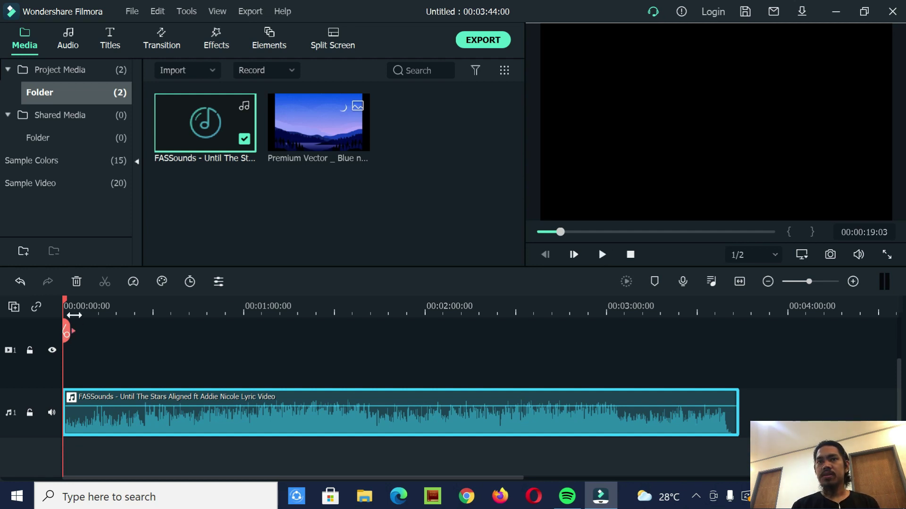
- Split the song clip on audio track 1 at 00:00:09:00
drag(65, 300, 94, 307)
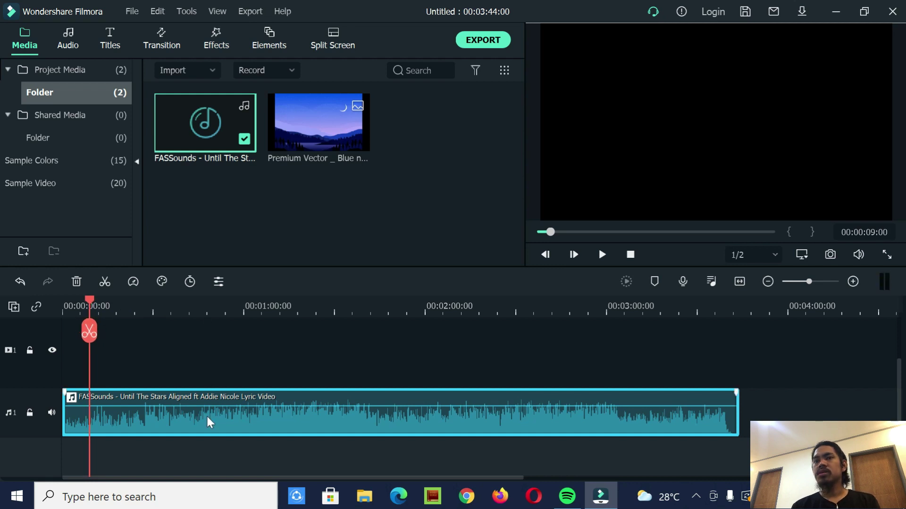
right_click(143, 421)
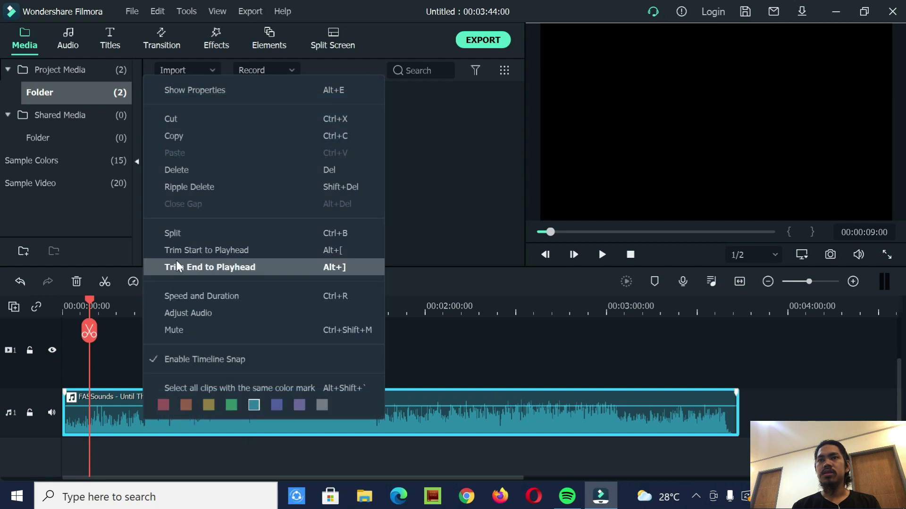
click(181, 236)
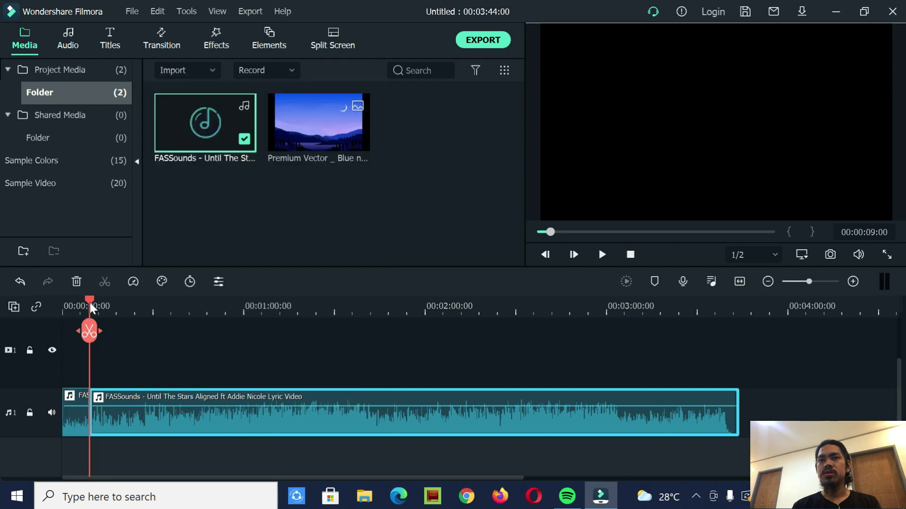
- Split the song again at 00:00:26:00 and delete the first and last pieces, keeping only the middle section
drag(91, 304, 140, 312)
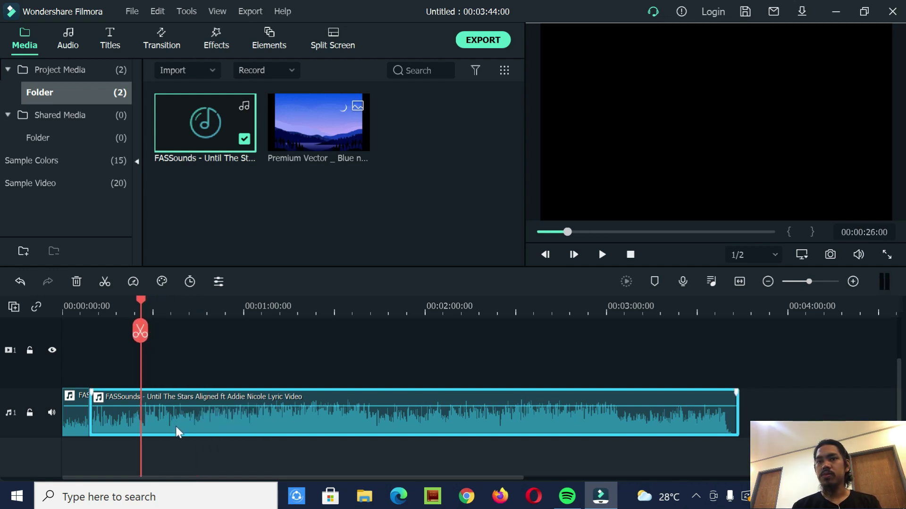
right_click(181, 414)
click(228, 230)
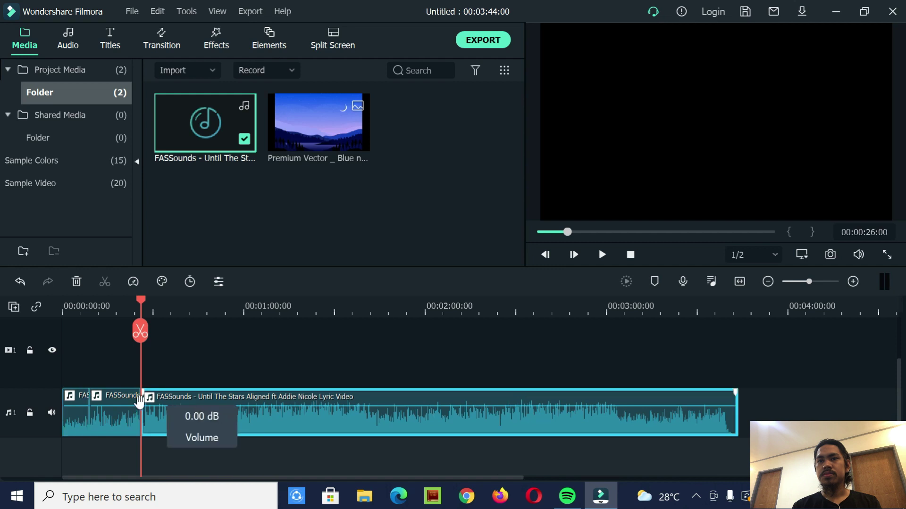
ctrl+click(77, 417)
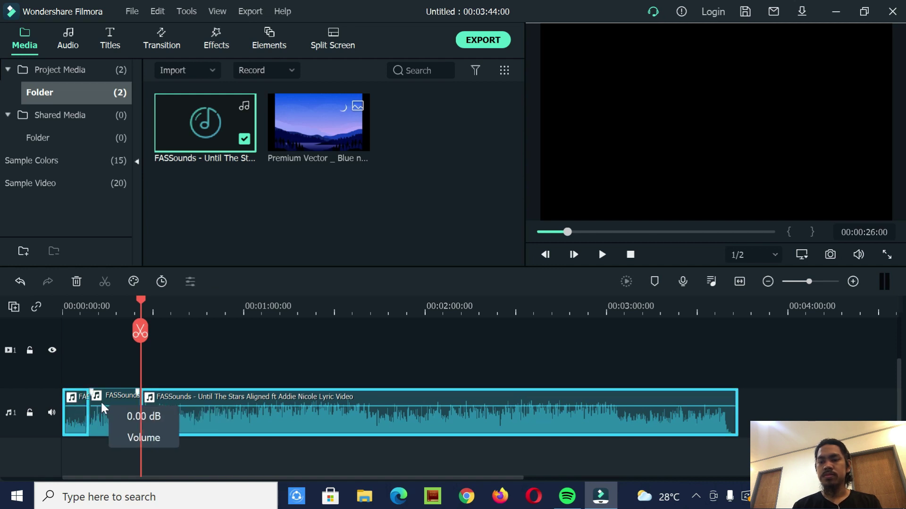
key(Delete)
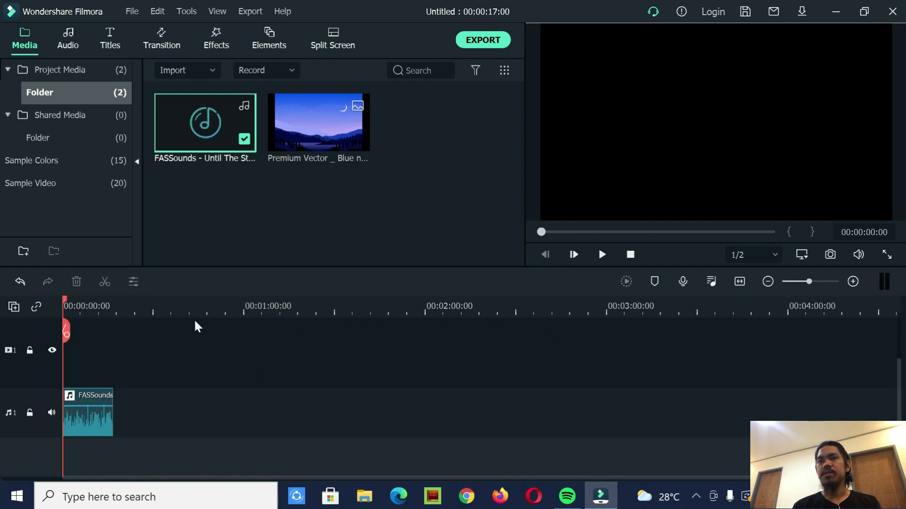
- Add a Default Title from the Titles category at the start of video track 1, above the song
drag(188, 310, 289, 306)
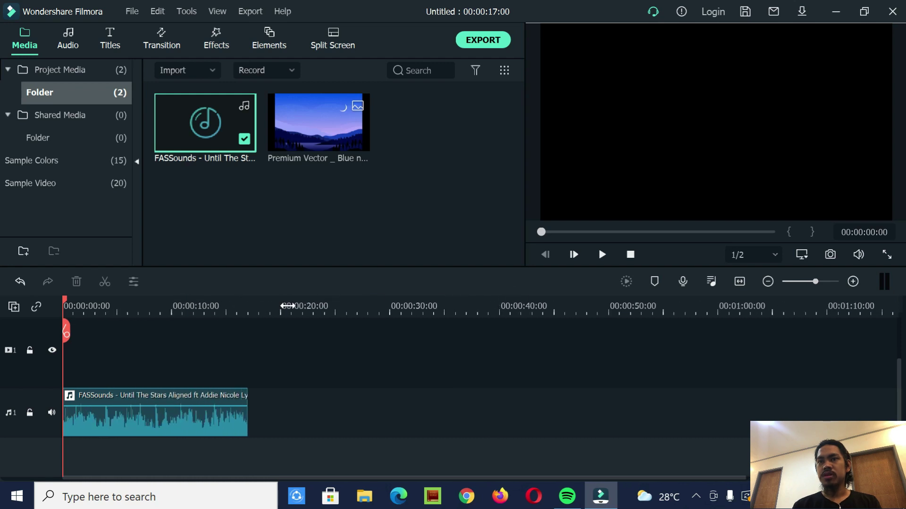
drag(162, 313, 331, 310)
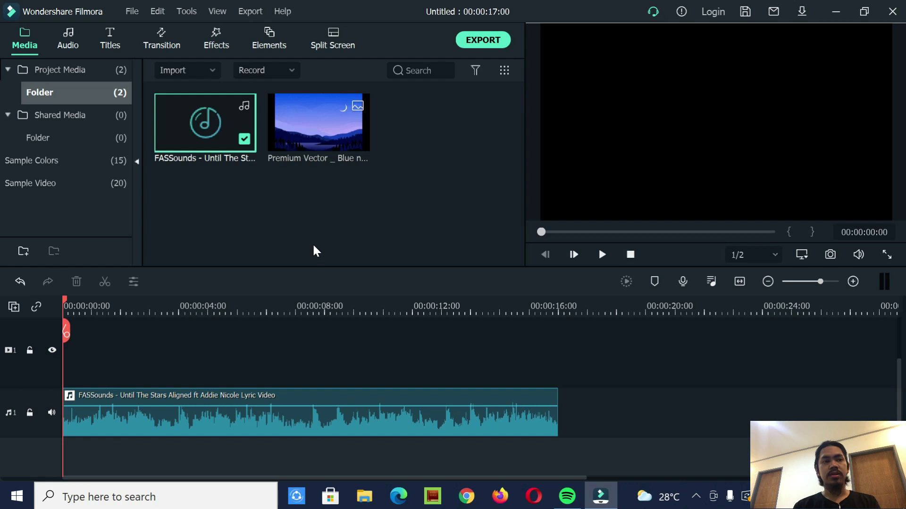
click(115, 44)
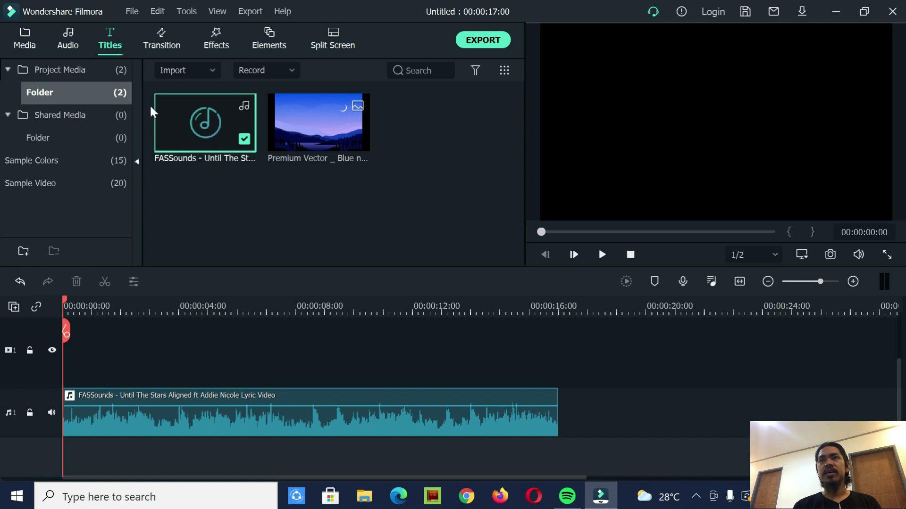
click(107, 47)
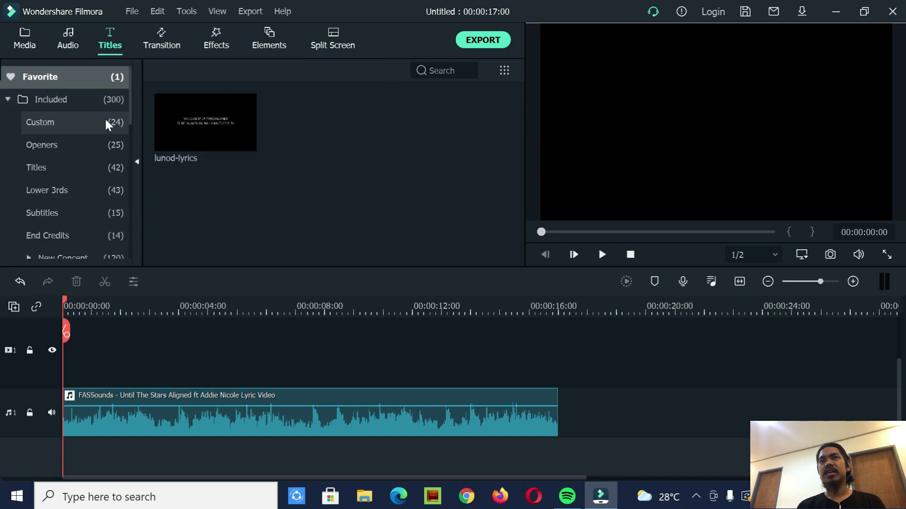
click(61, 170)
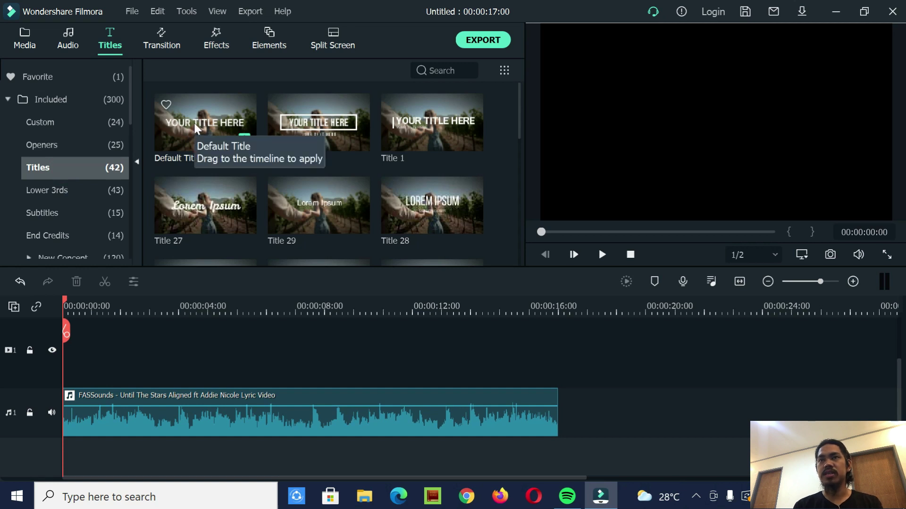
mouse_move(195, 128)
mouse_down()
mouse_move(159, 240)
mouse_move(184, 131)
mouse_move(195, 144)
mouse_up()
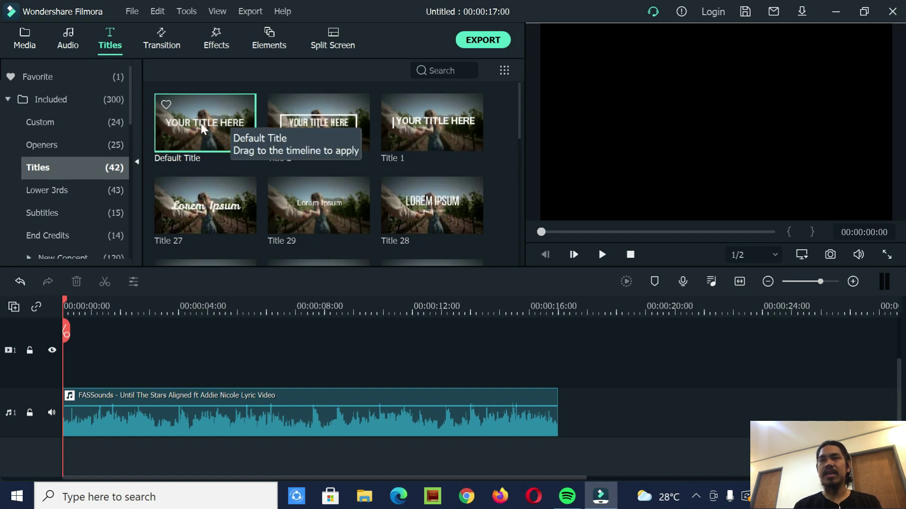
drag(203, 128, 61, 352)
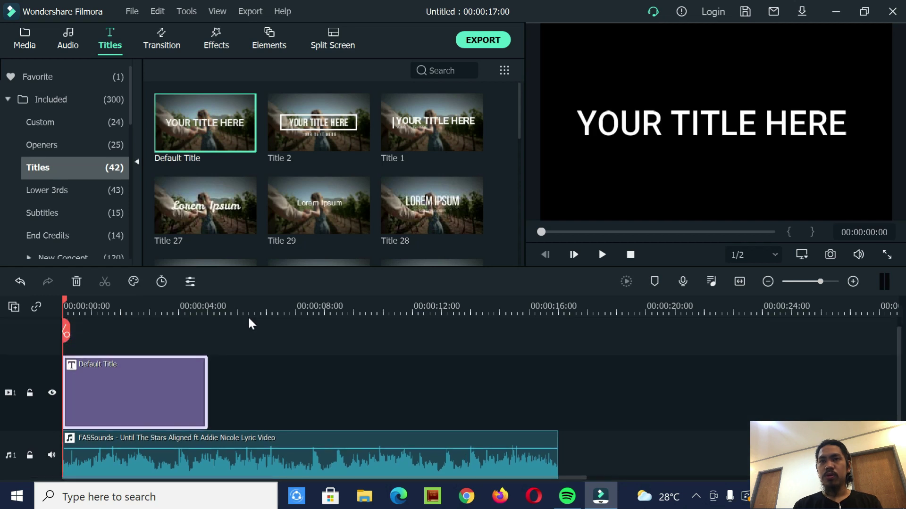
- Open the Default Title clip for editing and browse the fonts available for its text
double_click(160, 385)
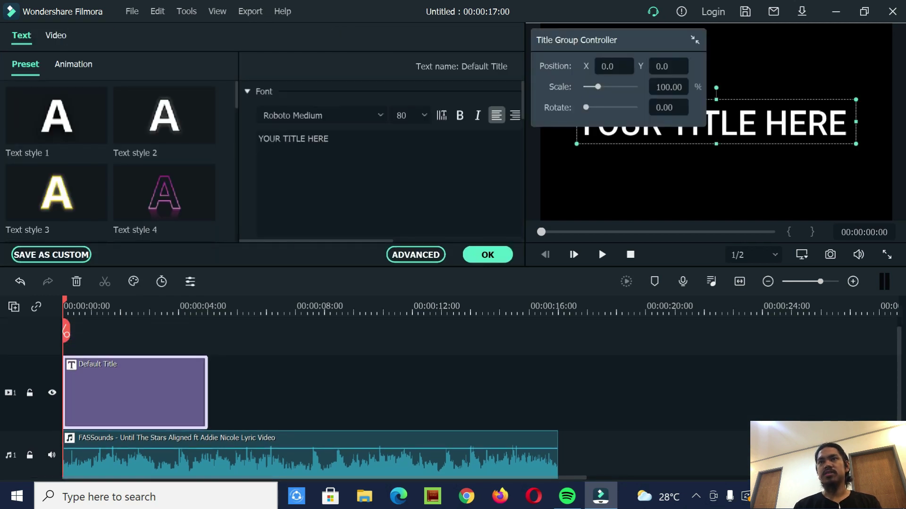
drag(347, 139, 259, 145)
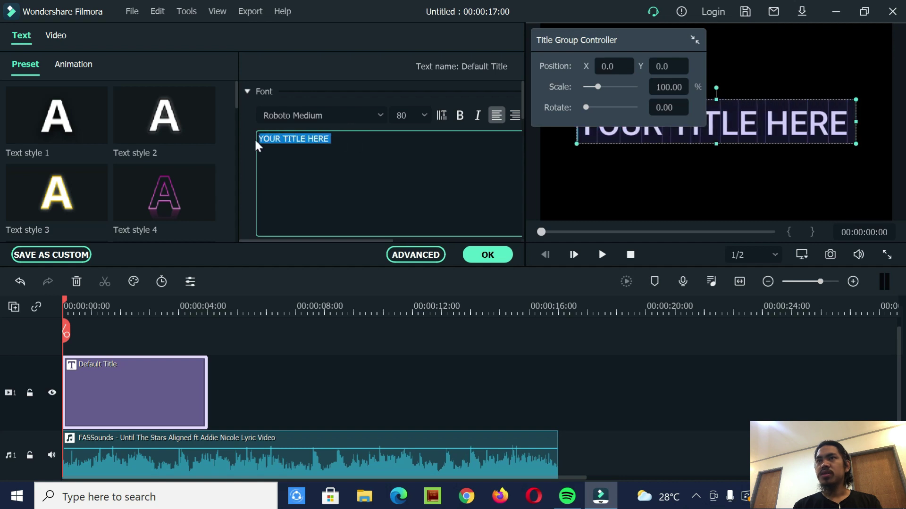
click(377, 111)
scroll(365, 160, down, 4)
scroll(372, 198, down, 10)
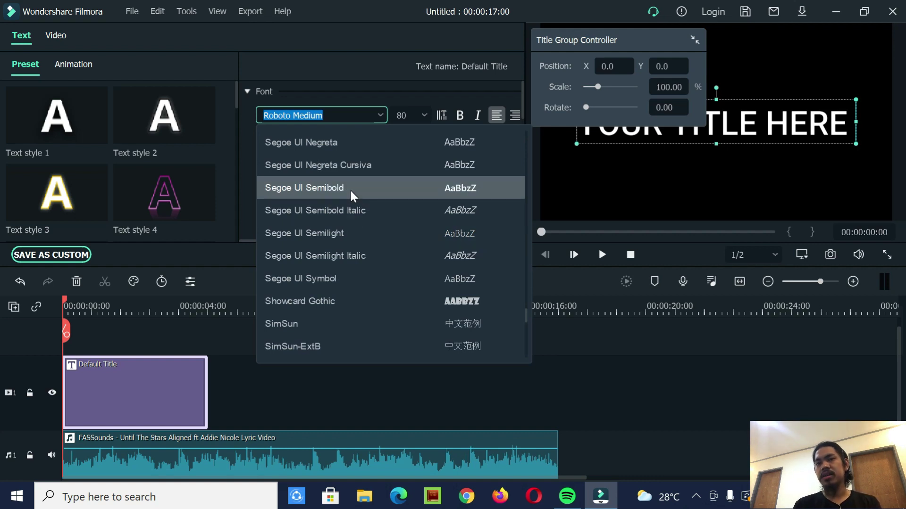
scroll(366, 183, down, 8)
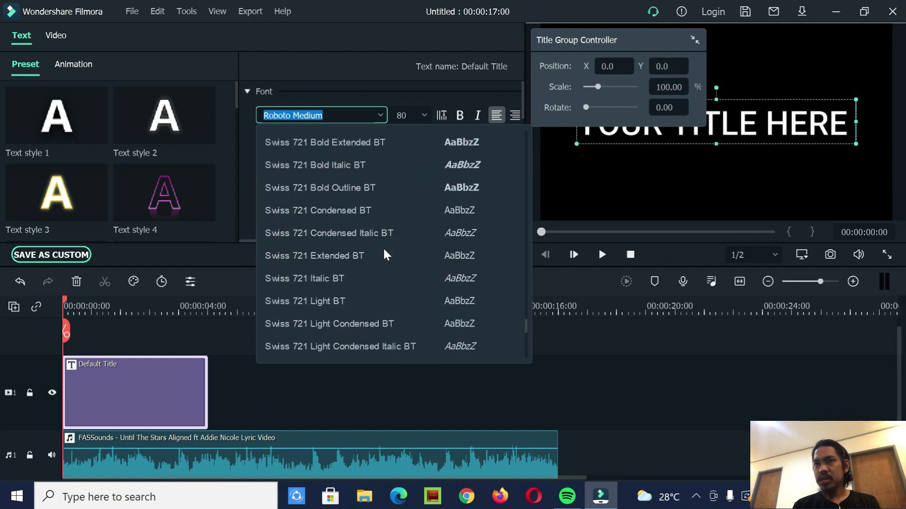
scroll(382, 243, down, 10)
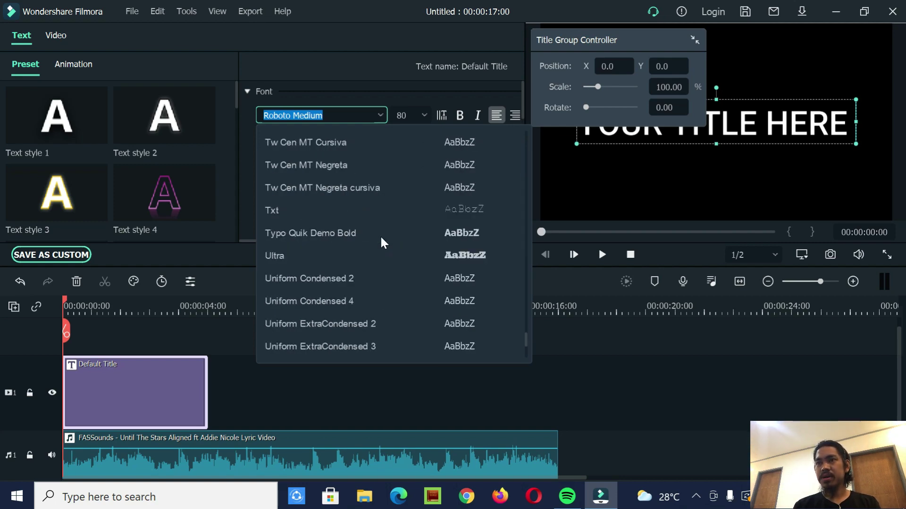
scroll(381, 239, down, 8)
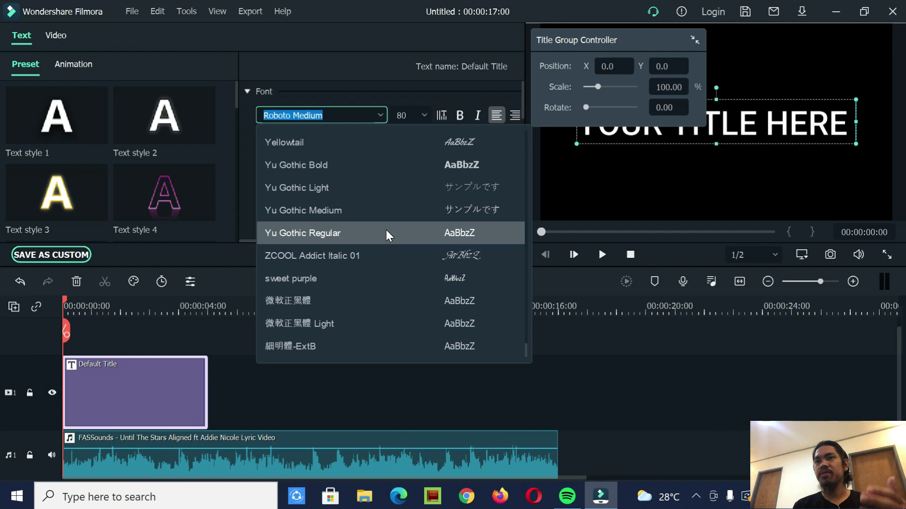
scroll(381, 132, up, 3)
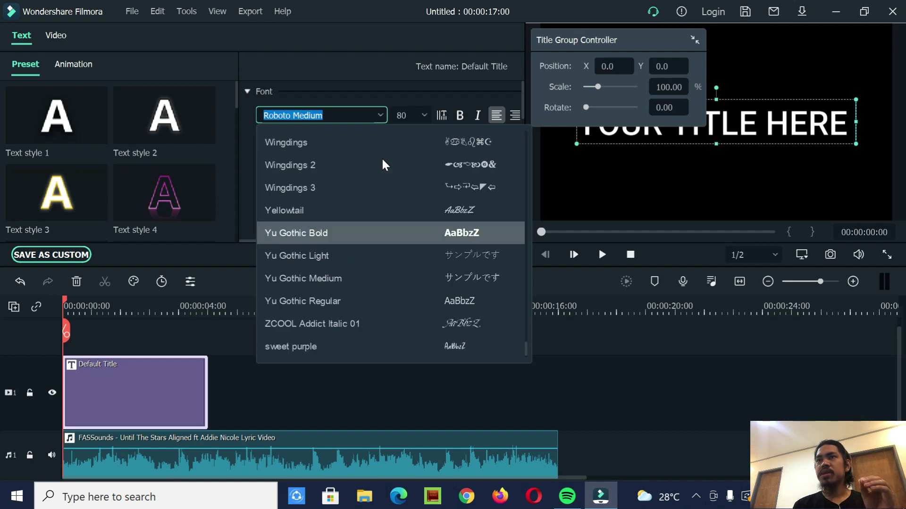
click(382, 113)
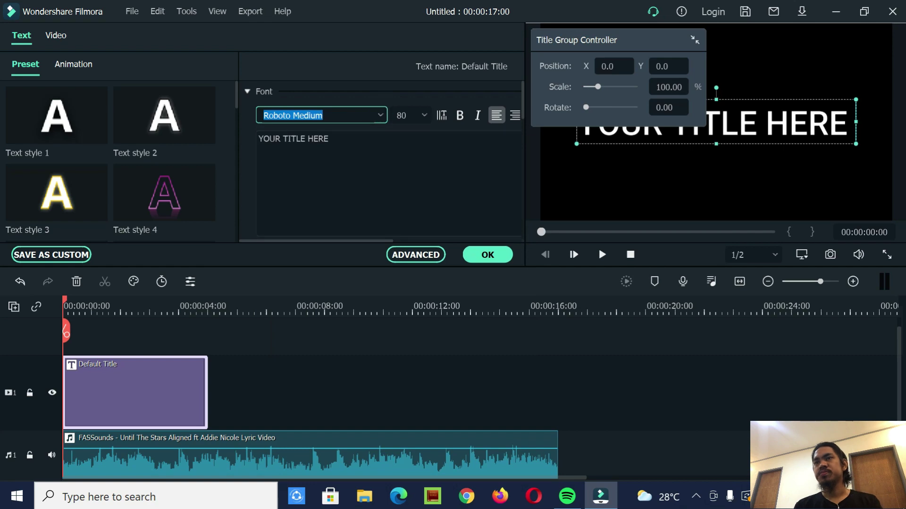
- Switch to Notepad and open the text file "until the stars aligne" from the Documents folder
click(274, 490)
text(n)
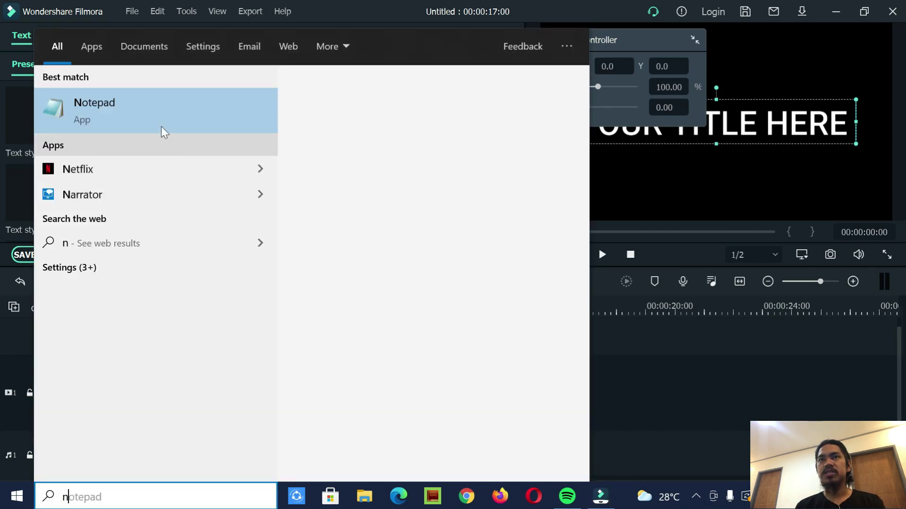
click(156, 111)
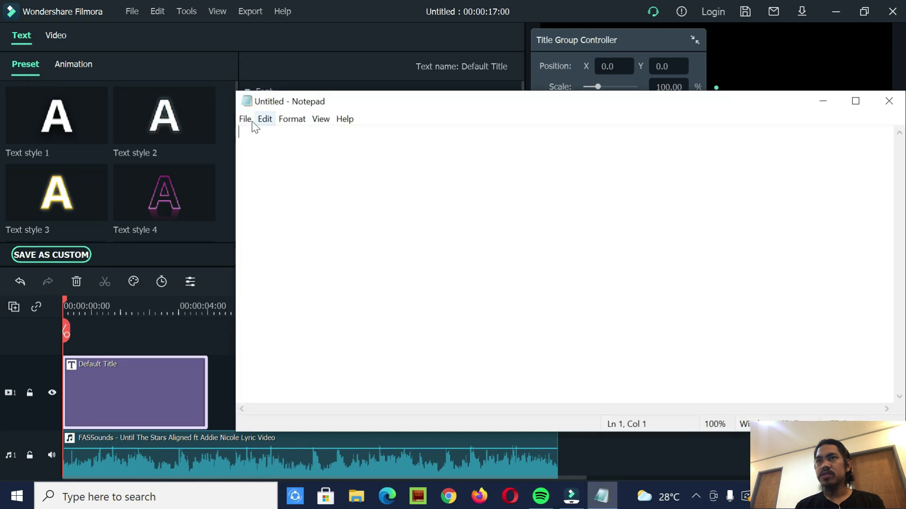
click(245, 120)
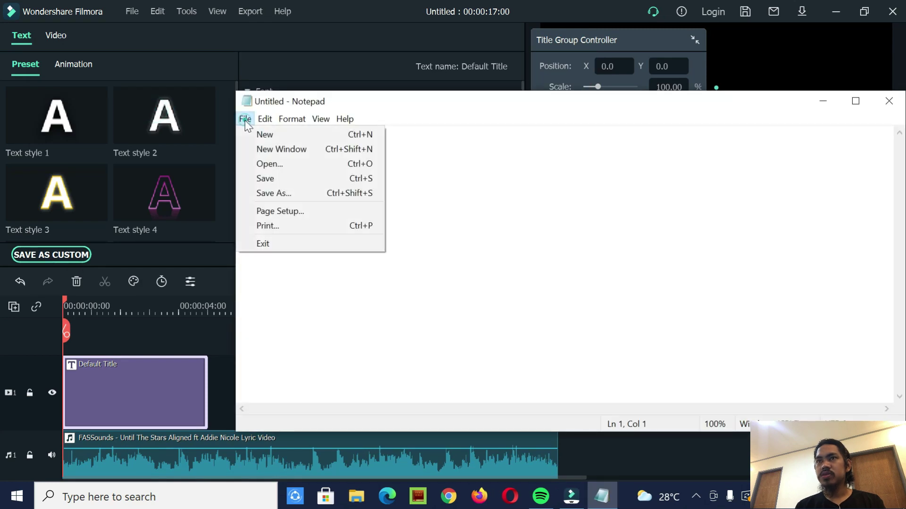
click(276, 163)
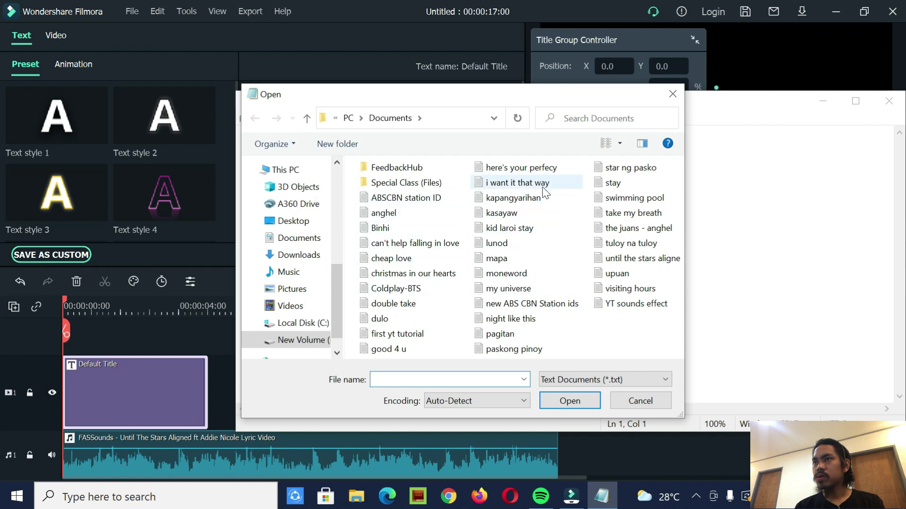
click(618, 258)
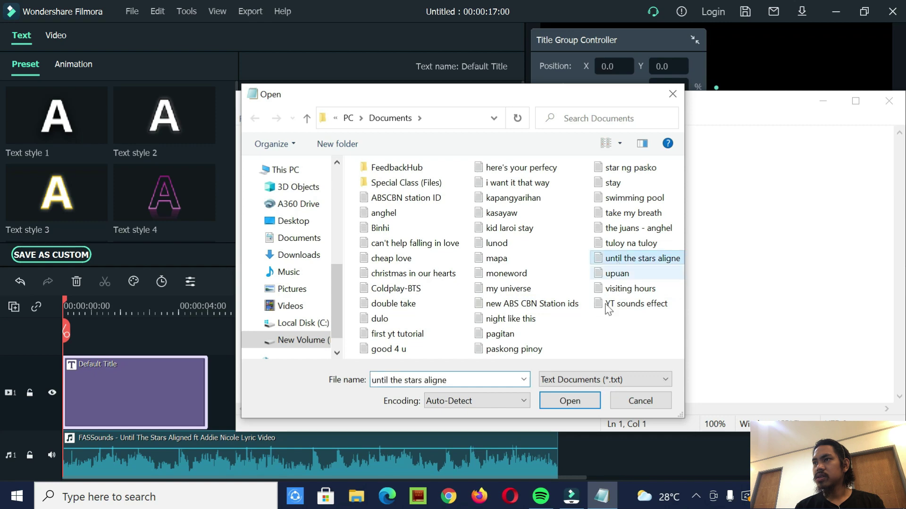
click(570, 402)
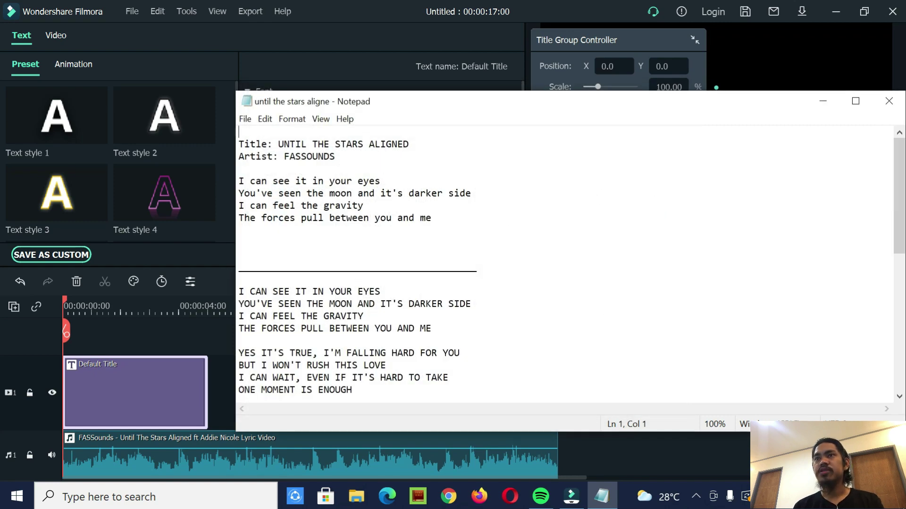
- Copy the lyric line "I can see it in your eyes" and replace the Default Title's text in Filmora with it
drag(239, 181, 380, 181)
key(ctrl+c)
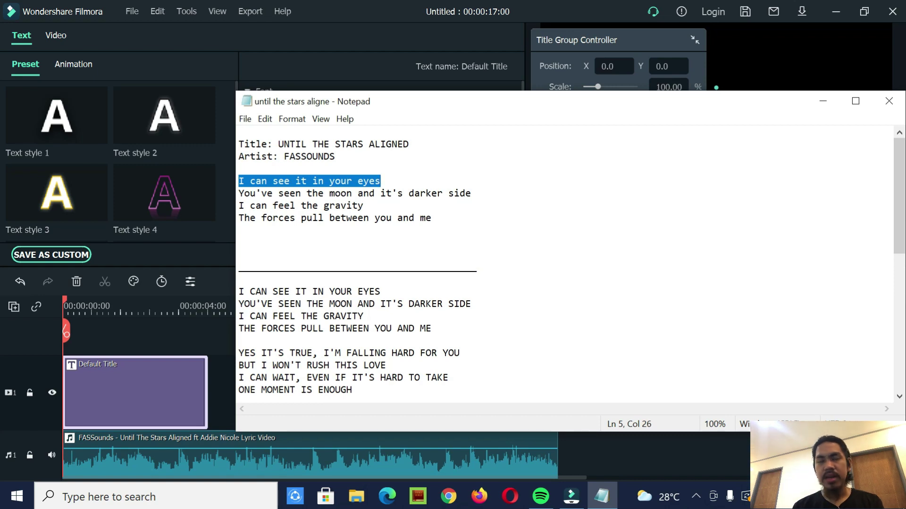
click(821, 100)
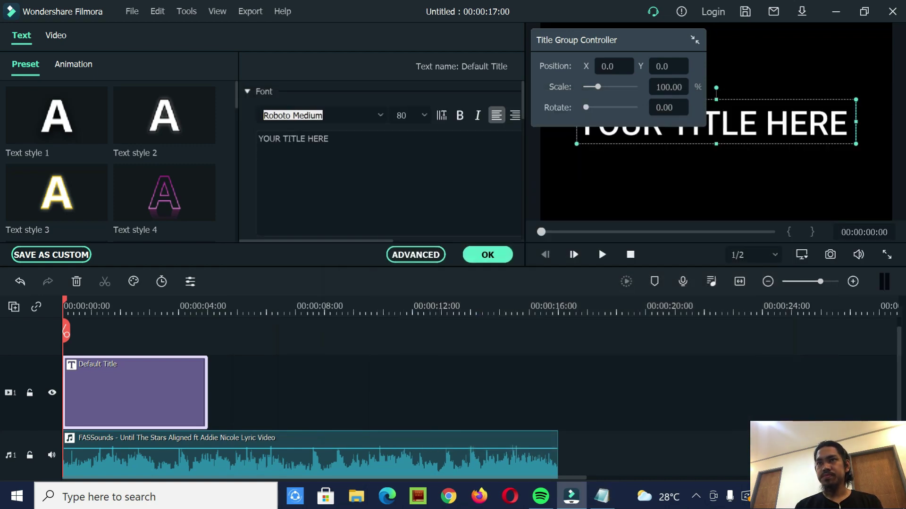
drag(344, 142, 258, 140)
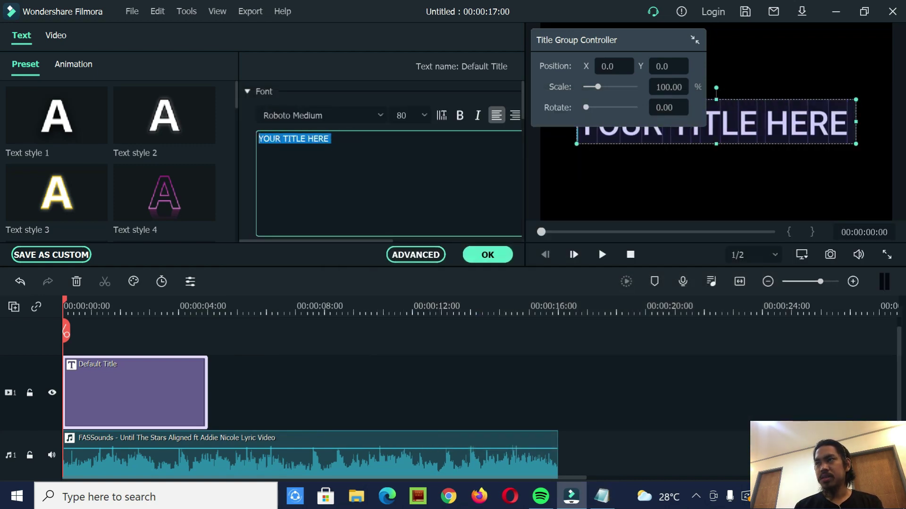
key(ctrl+v)
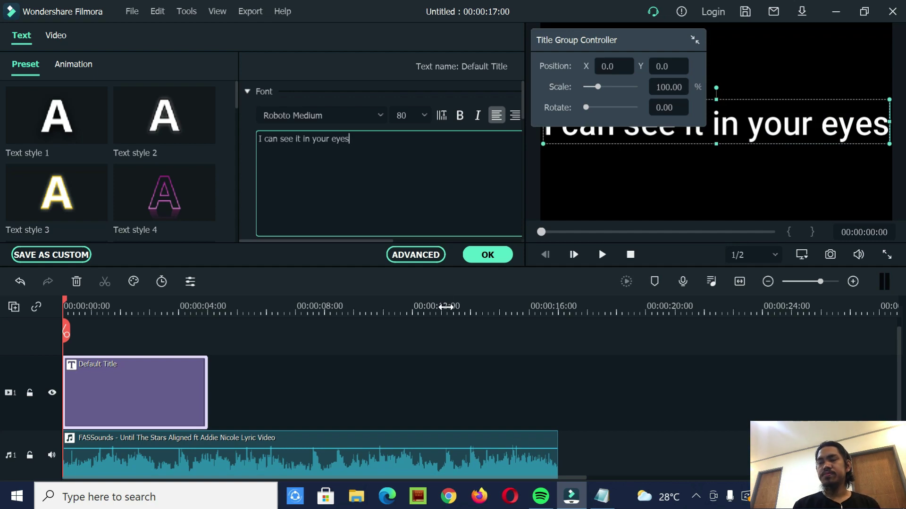
click(603, 493)
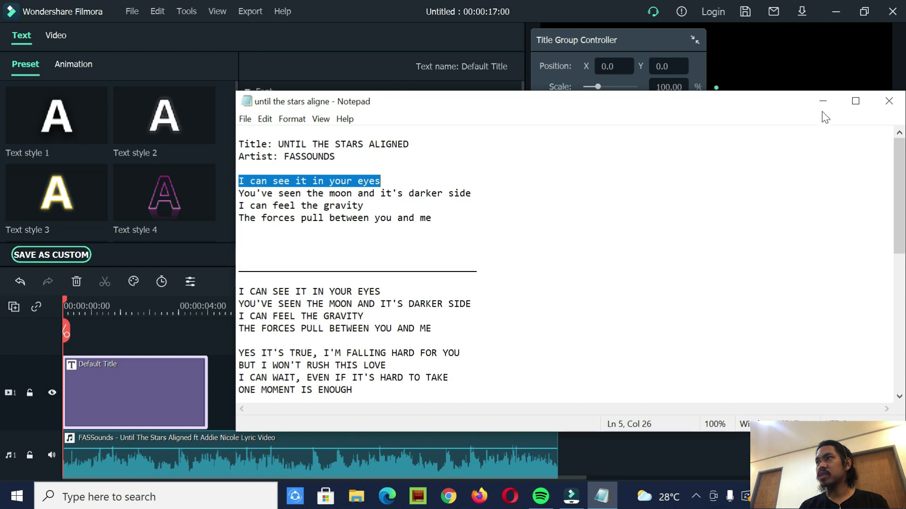
click(538, 431)
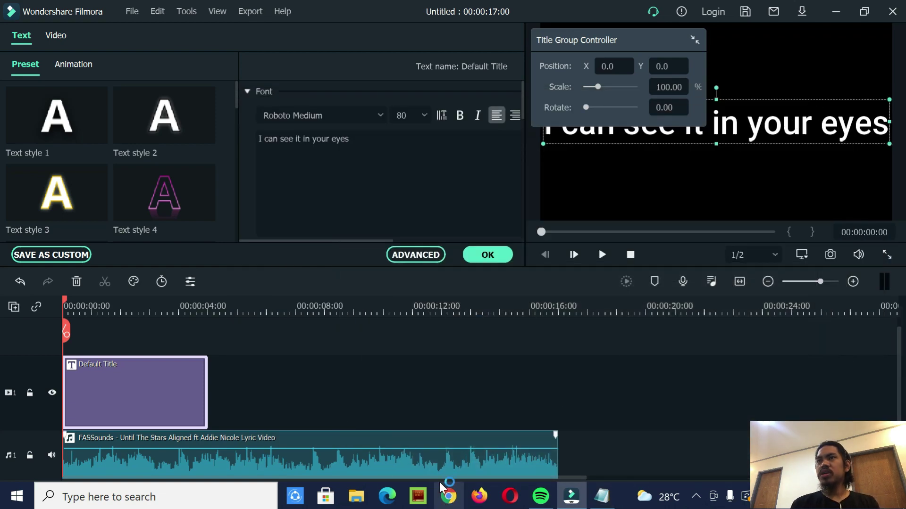
click(448, 496)
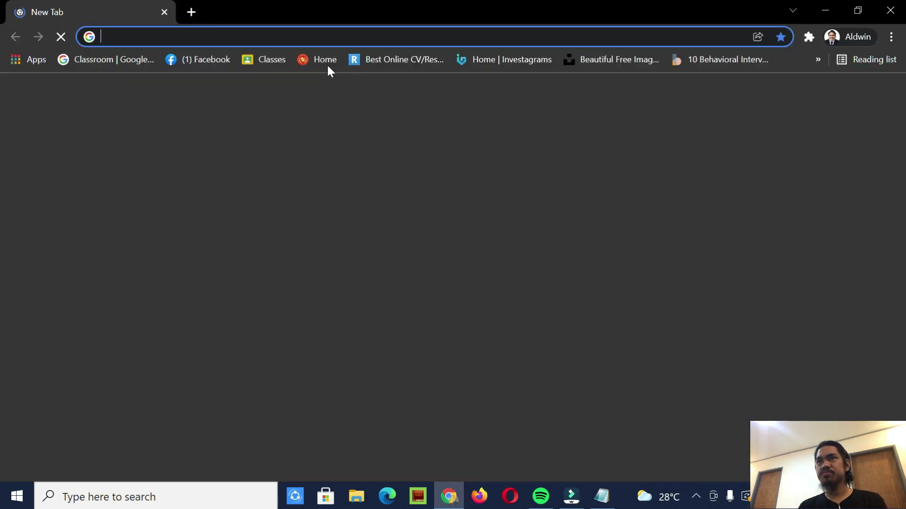
click(602, 496)
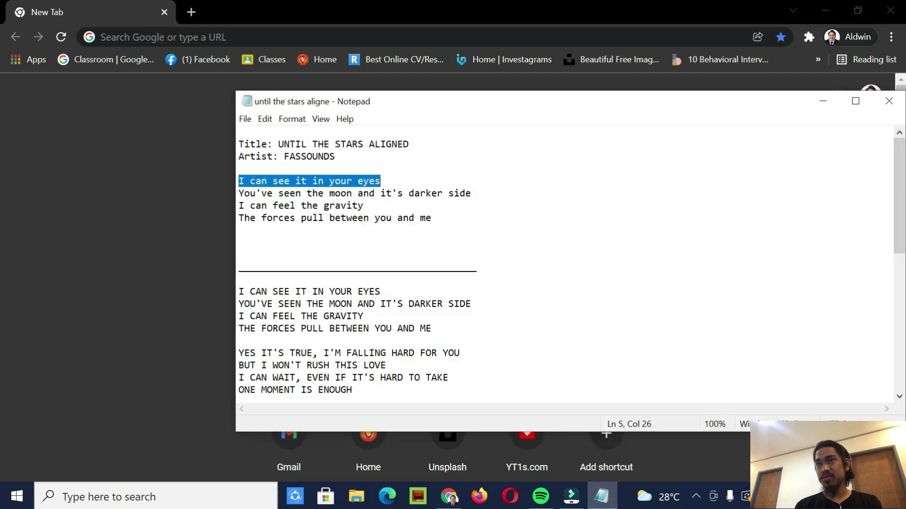
click(563, 504)
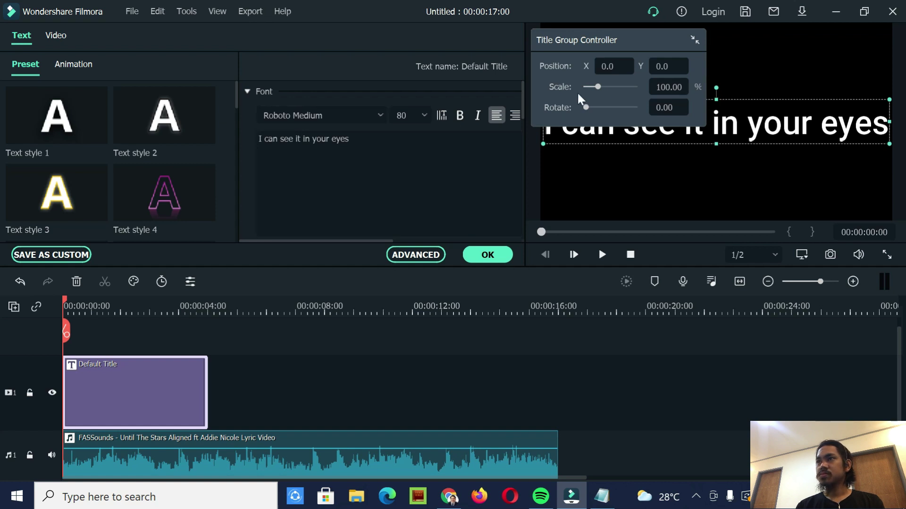
- Collapse the Title Group Controller, move it off the preview, and set the title's font size to 40
click(702, 42)
drag(581, 43, 443, 46)
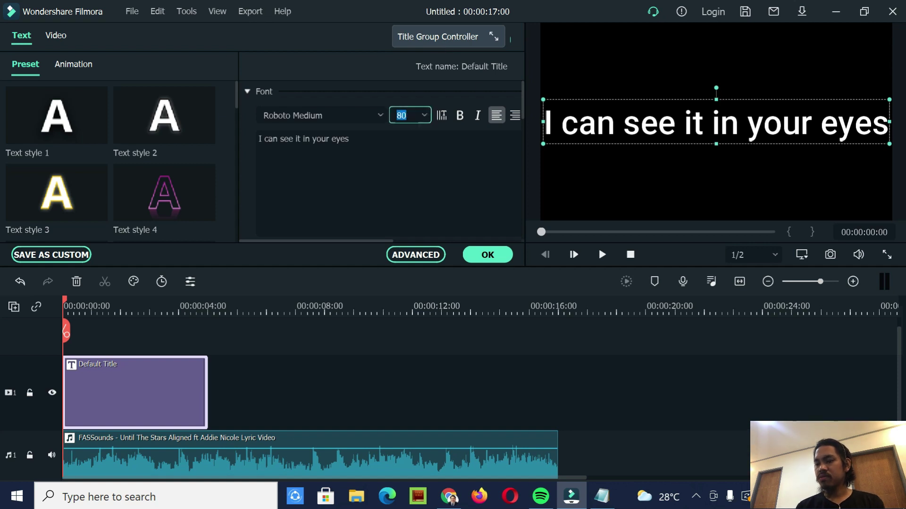
text(50)
key(Return)
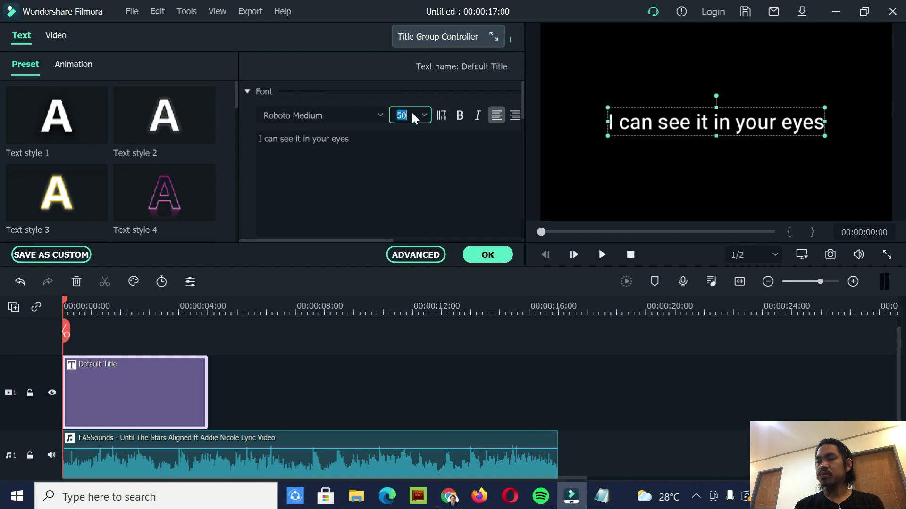
key(Return)
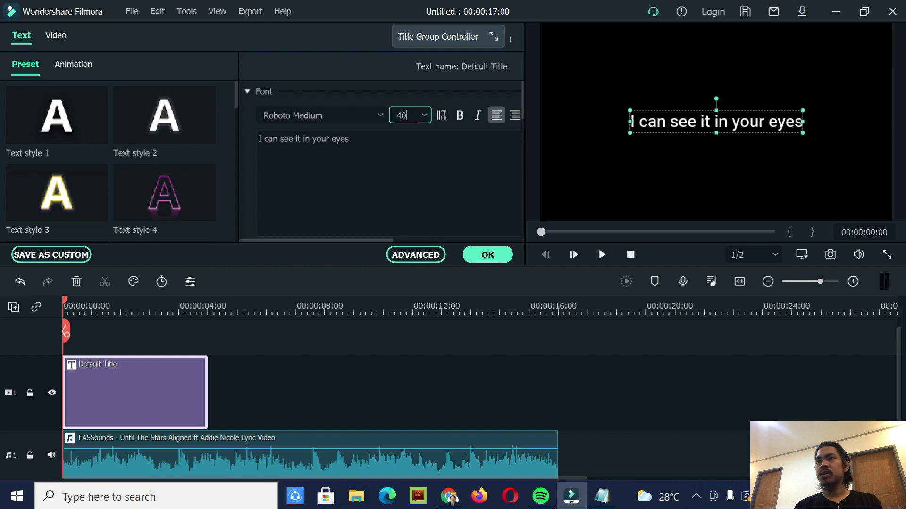
- Change the title text's font to sweet purple
click(374, 114)
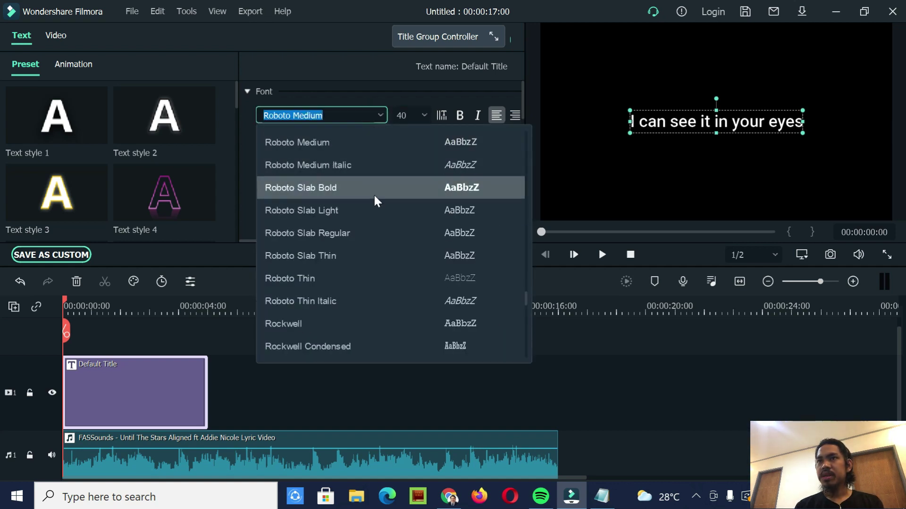
scroll(375, 198, up, 6)
scroll(378, 208, up, 4)
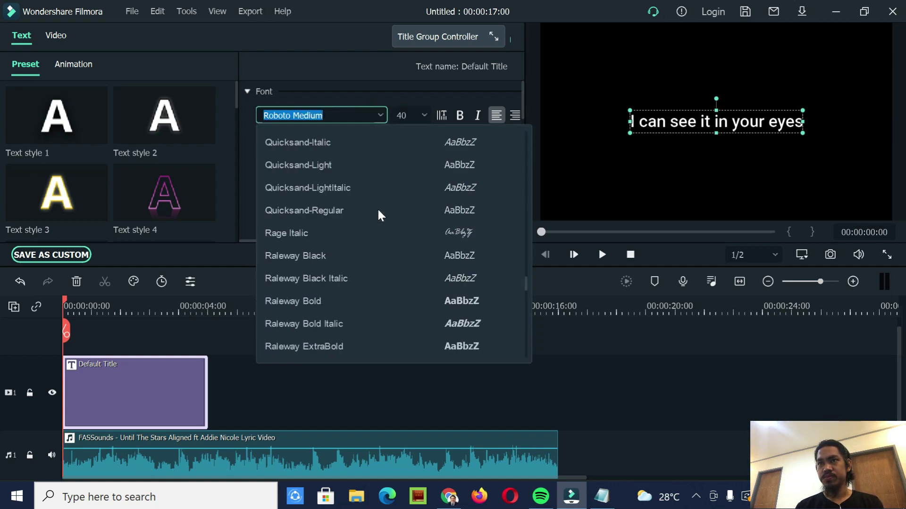
scroll(377, 208, up, 6)
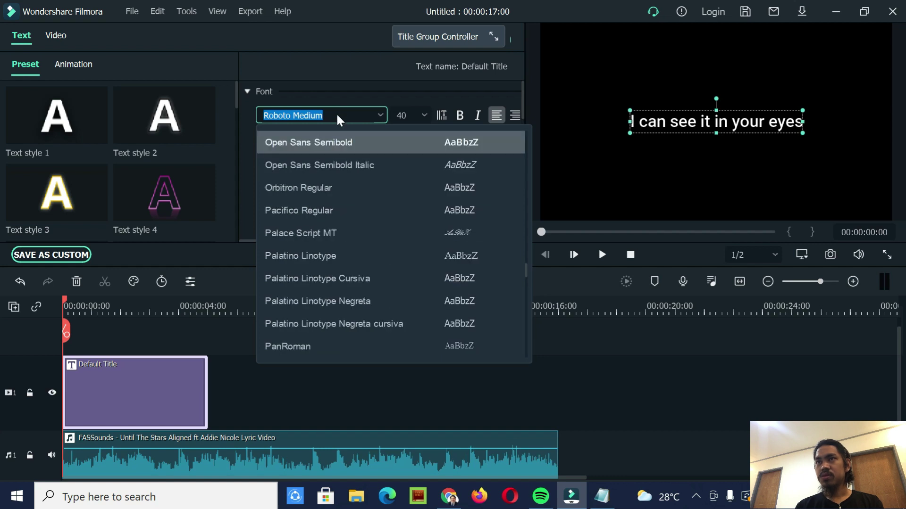
double_click(336, 113)
triple_click(335, 113)
text(s)
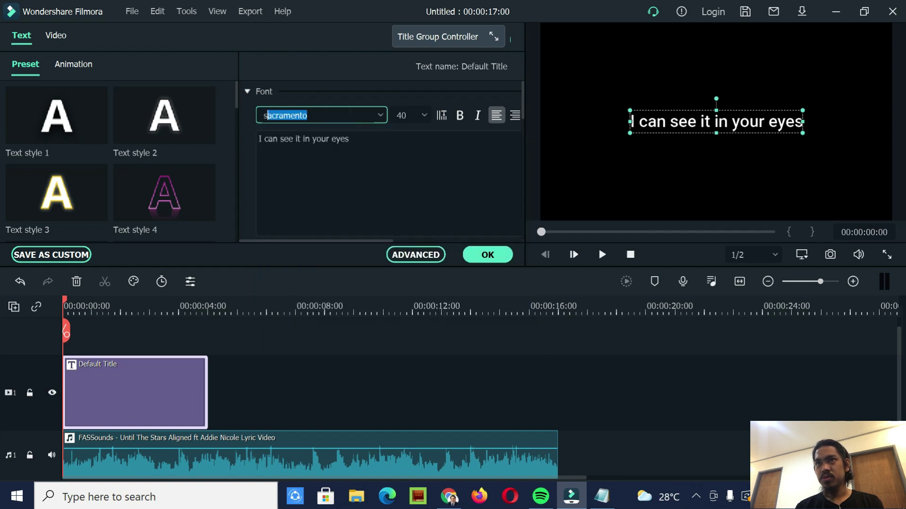
text(weet purple)
key(Return)
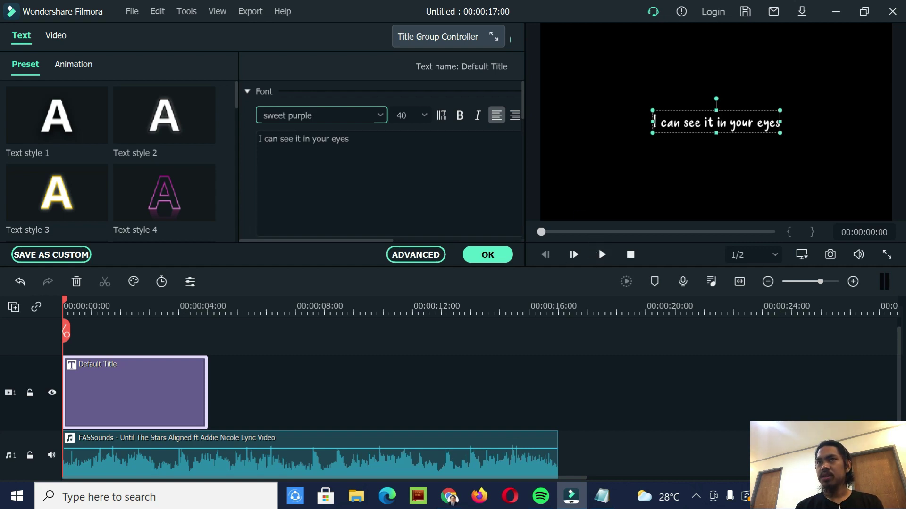
- Play the song to locate the end of the first lyric line and trim the title clip's end to 00:00:03:08
click(140, 384)
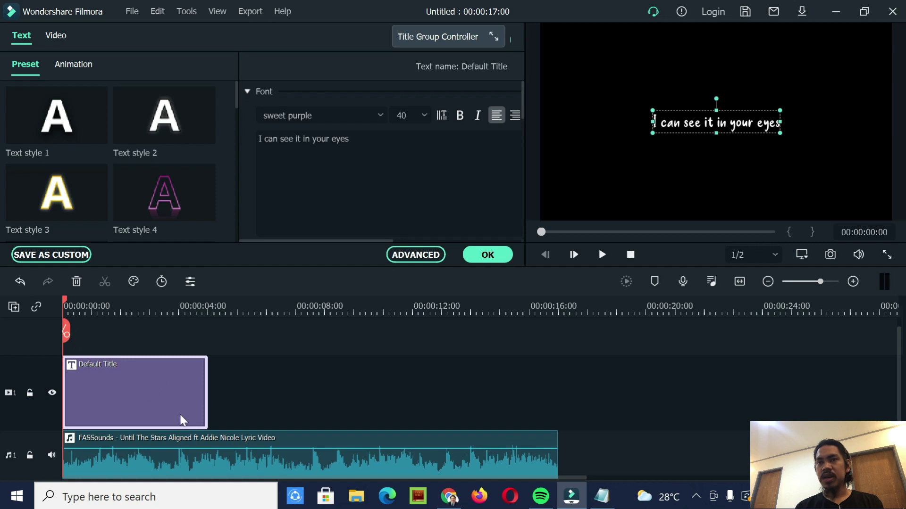
click(603, 256)
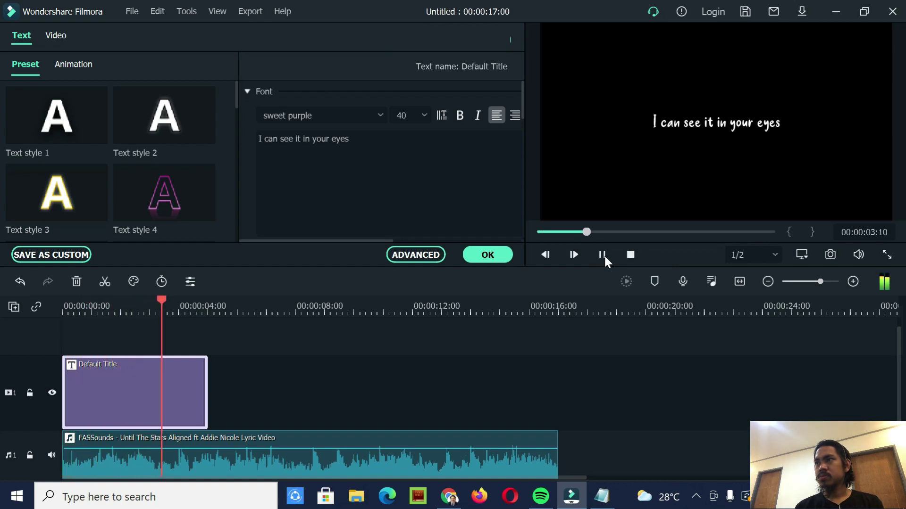
click(602, 254)
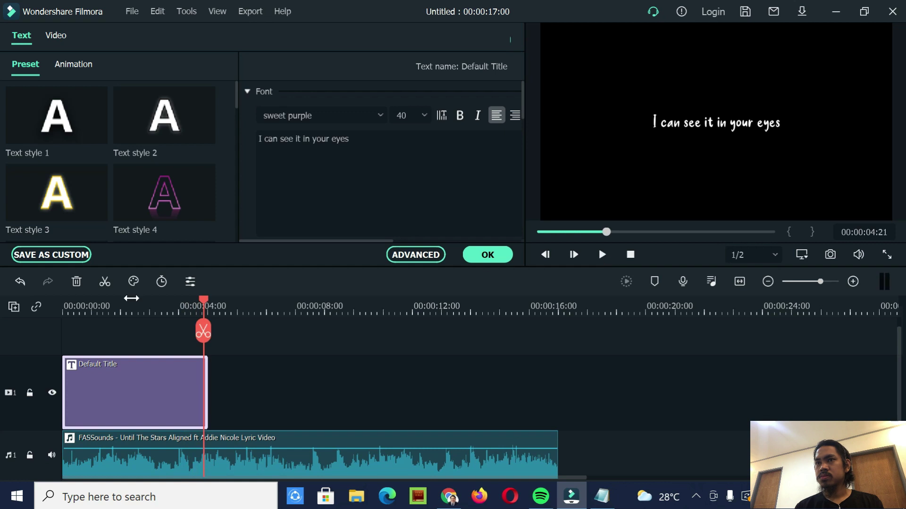
drag(203, 306, 128, 321)
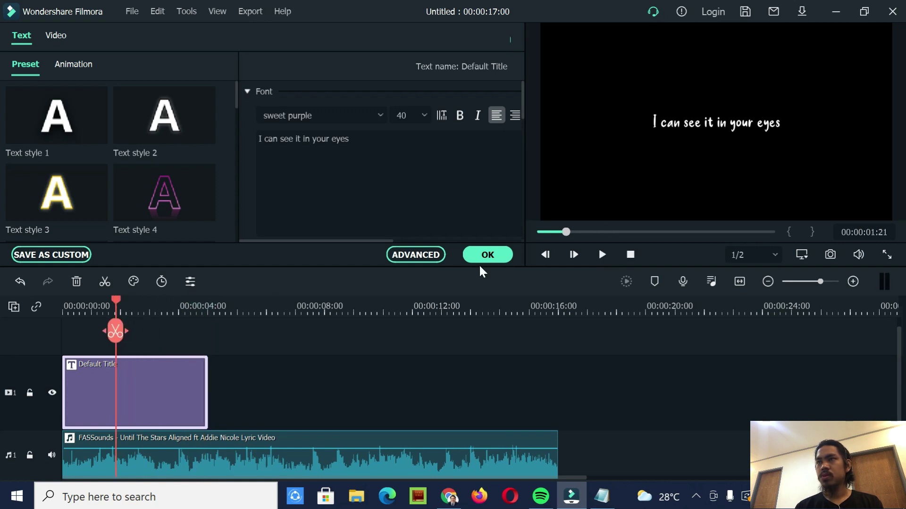
click(598, 255)
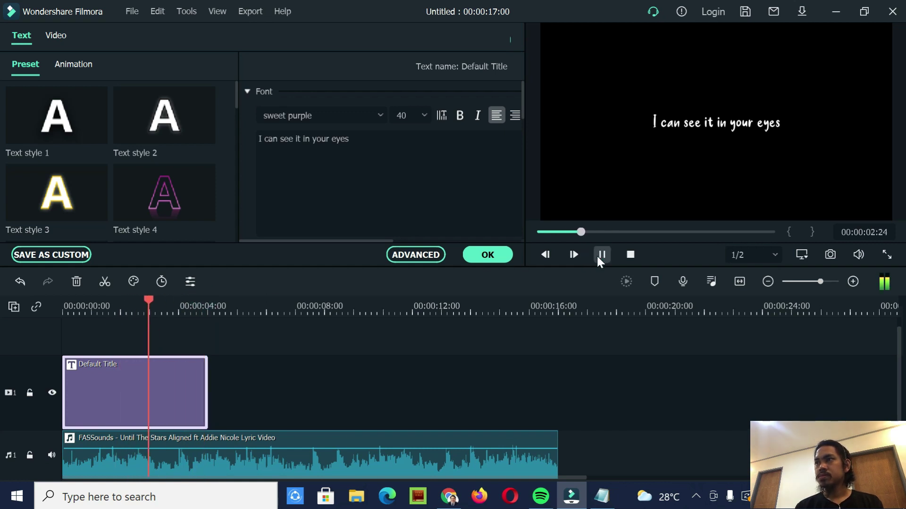
click(596, 255)
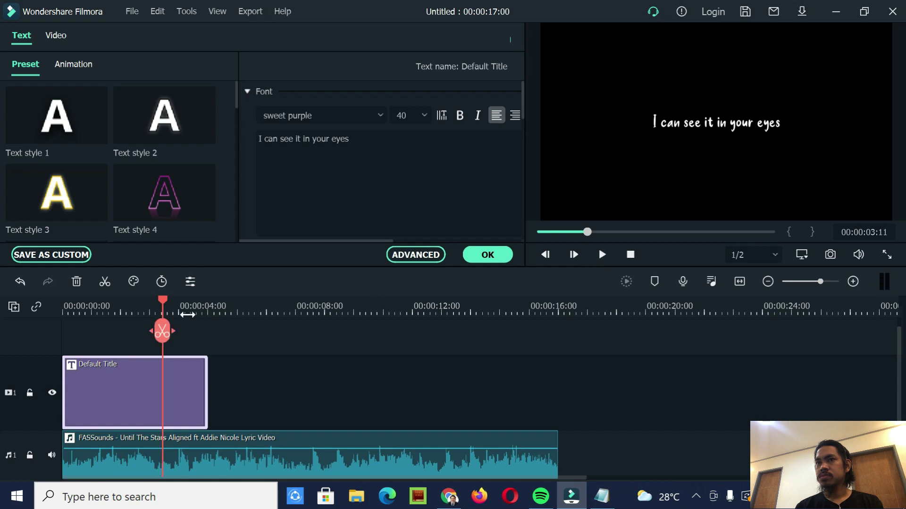
drag(163, 302, 119, 302)
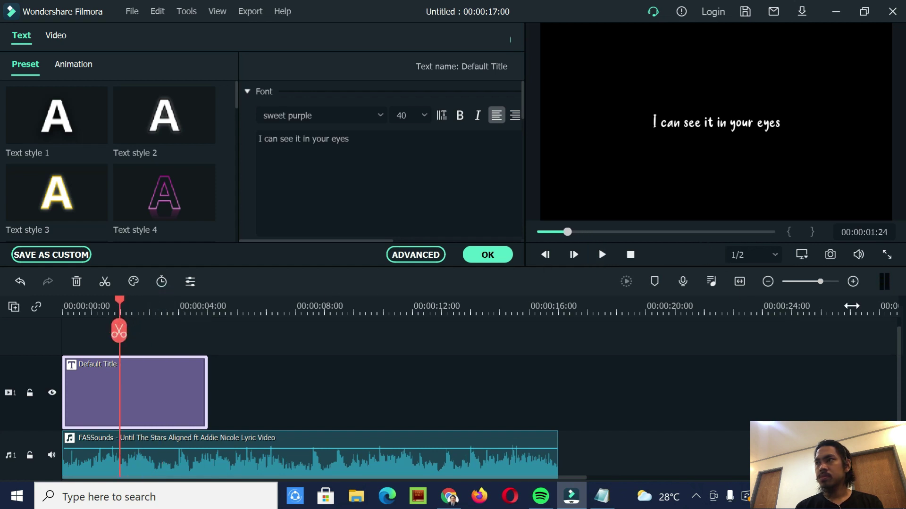
mouse_move(857, 252)
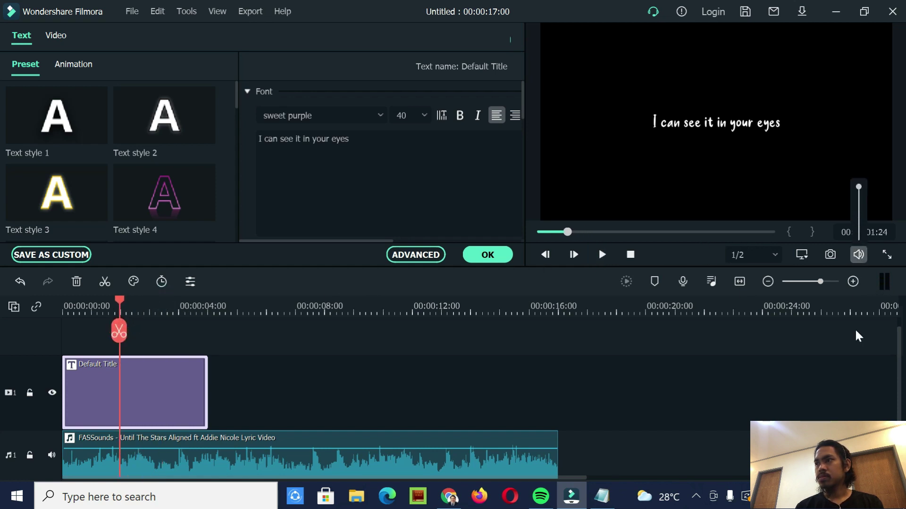
click(778, 497)
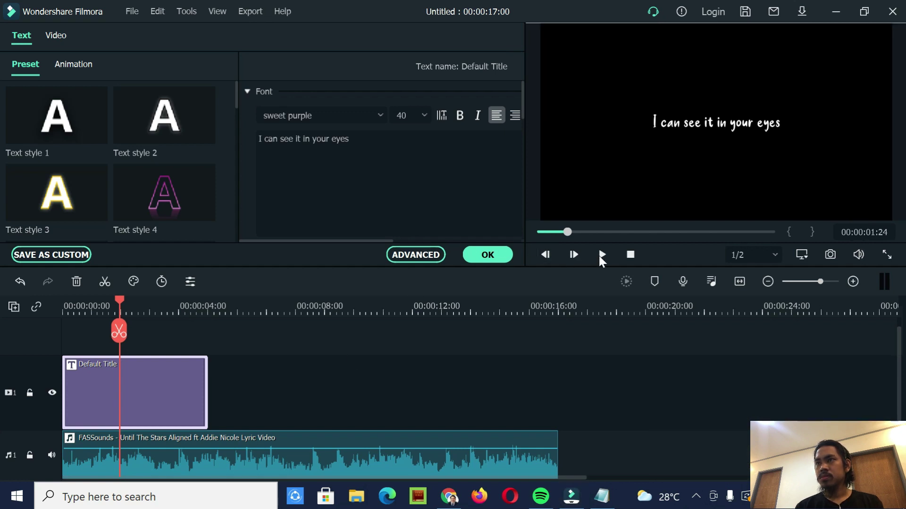
click(602, 255)
click(603, 255)
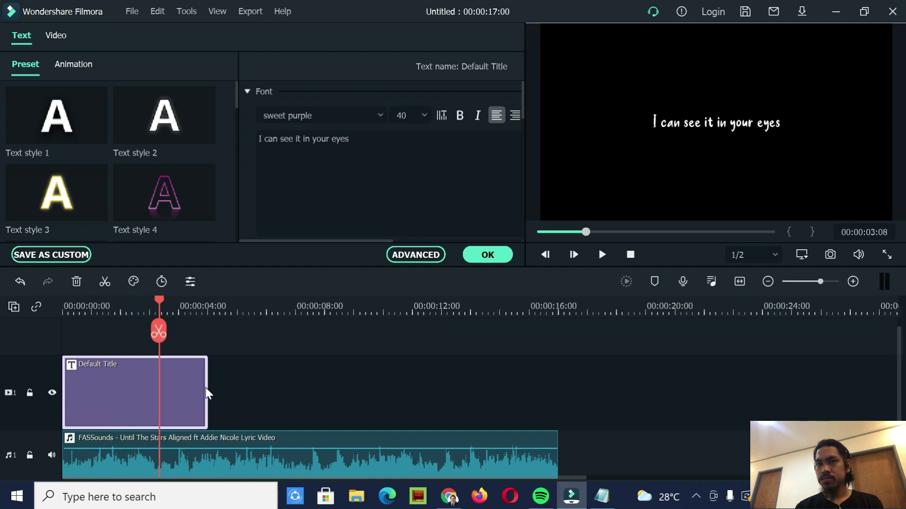
drag(206, 392, 161, 393)
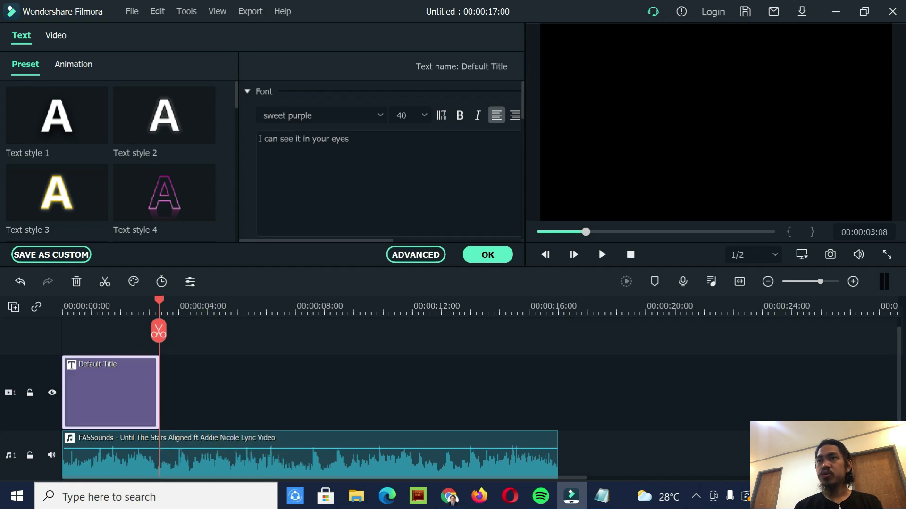
click(356, 145)
key(ctrl+a)
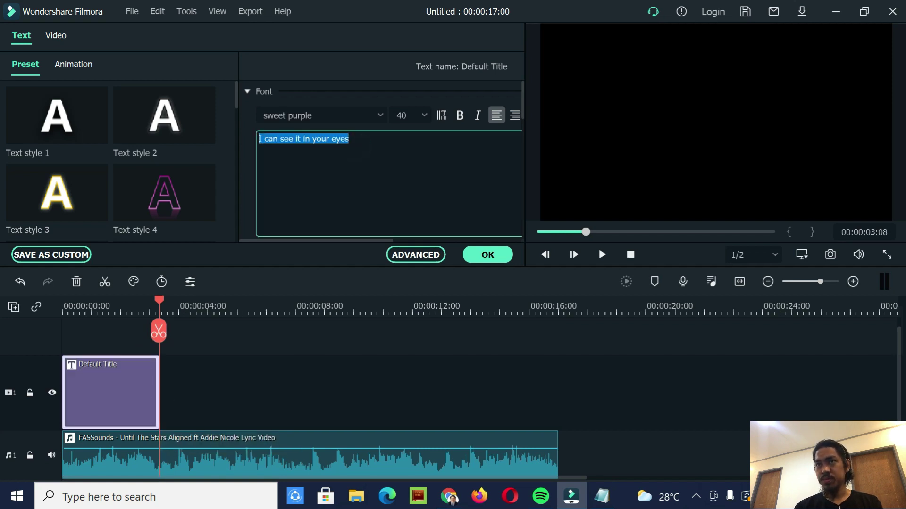
click(348, 210)
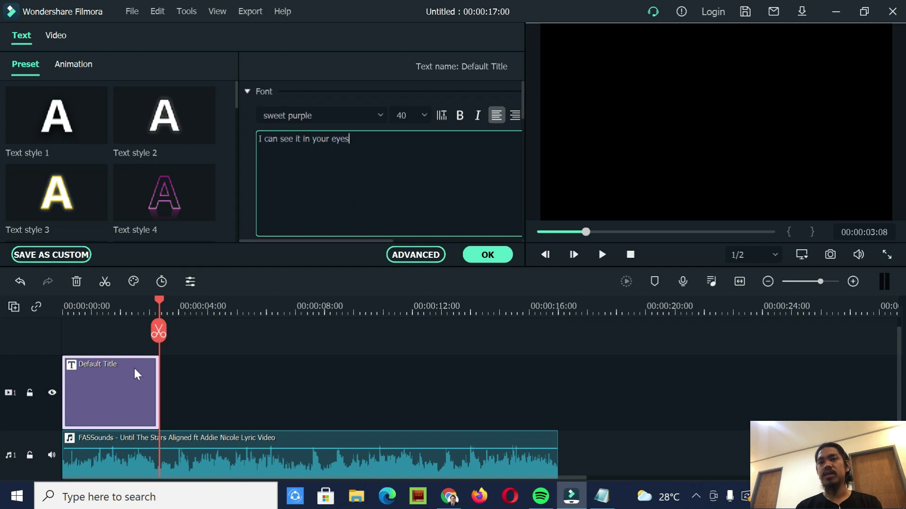
- Copy the first title clip, which holds the lyric "I can see it in your eyes"
click(121, 387)
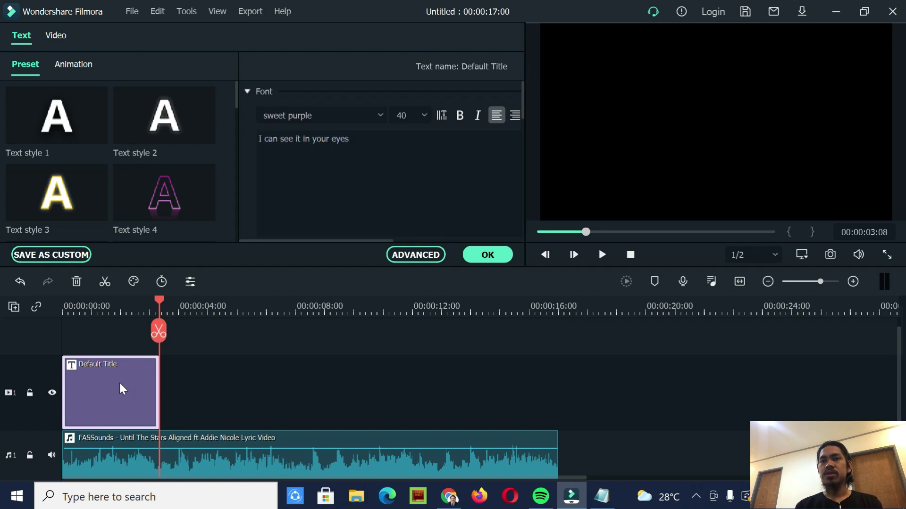
key(Home)
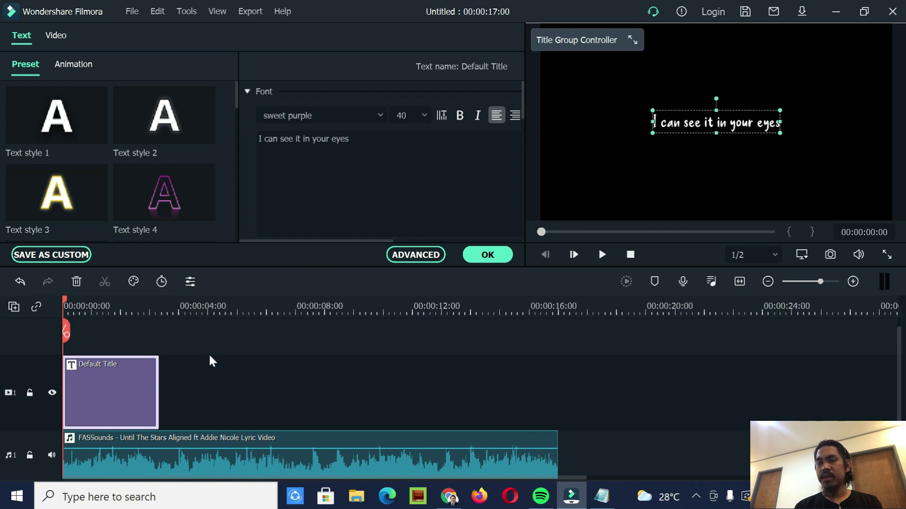
right_click(123, 384)
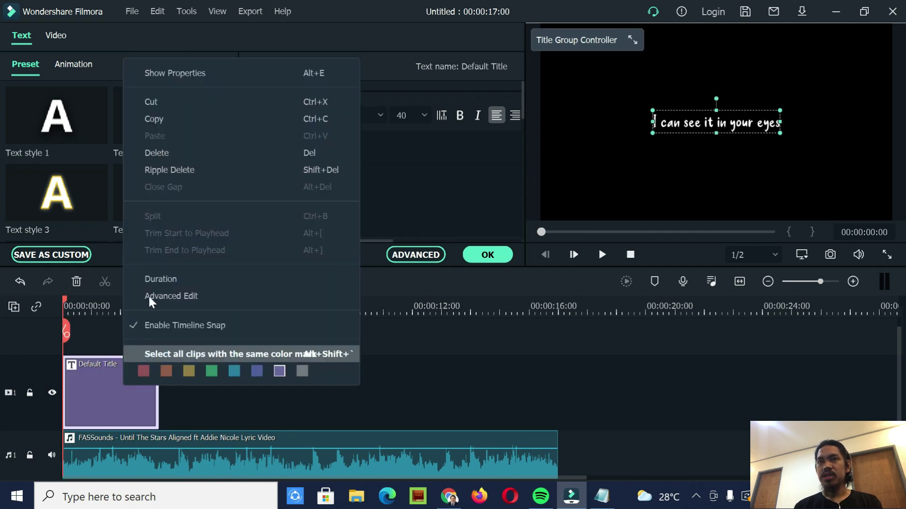
click(165, 118)
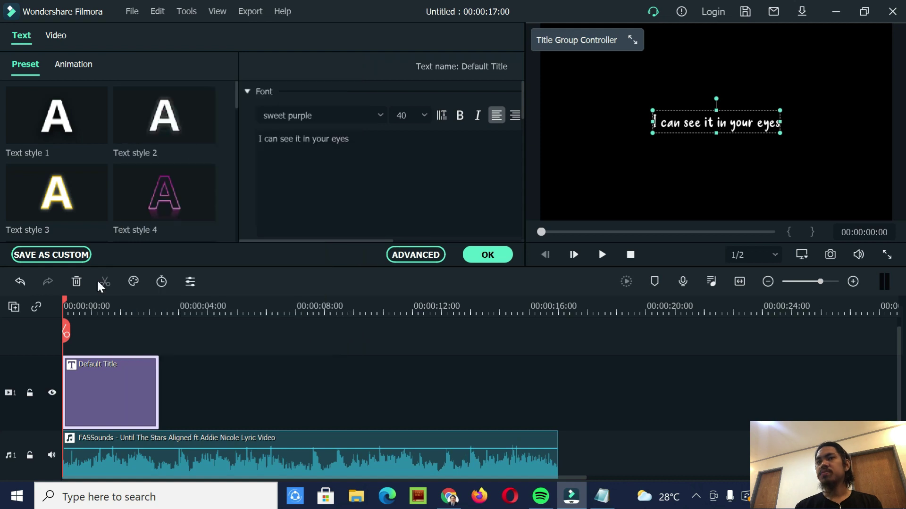
- Play the song to locate the start of the second lyric line and paste the copied title clip at 00:00:04:03
drag(66, 298, 154, 314)
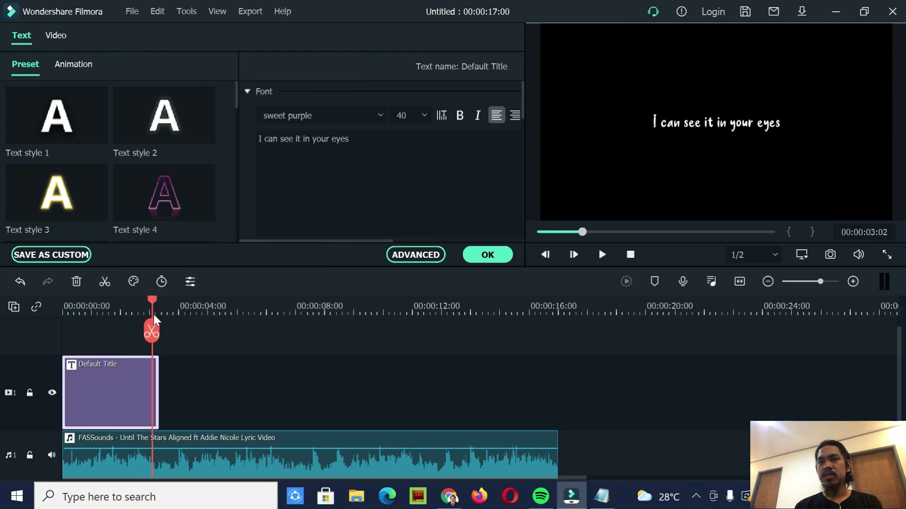
click(603, 253)
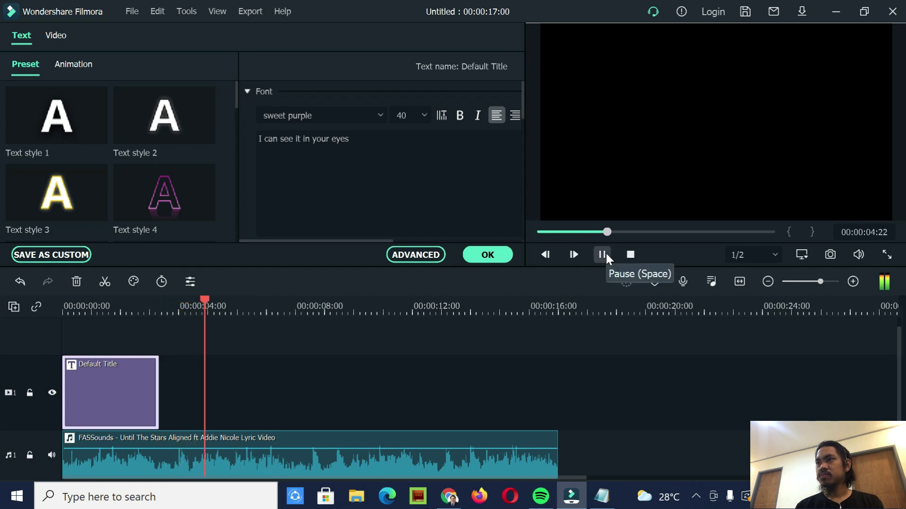
click(603, 255)
drag(222, 298, 163, 307)
click(602, 255)
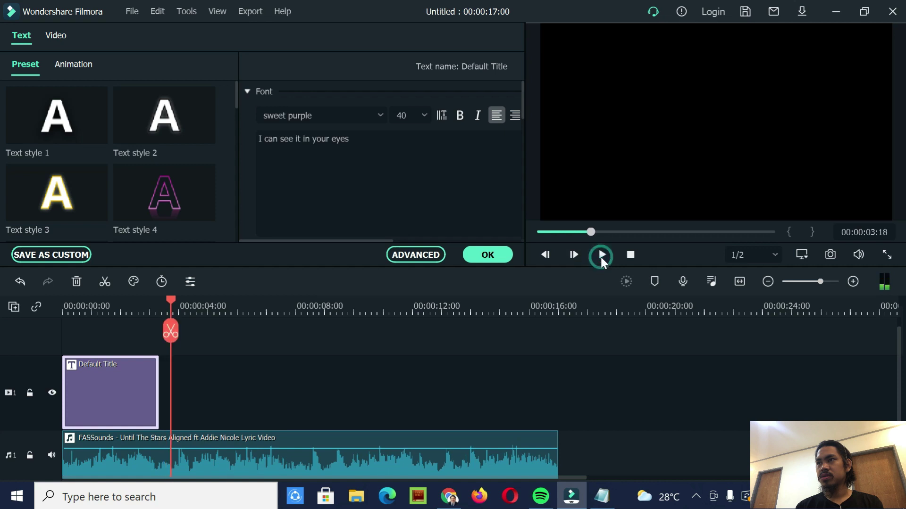
click(602, 255)
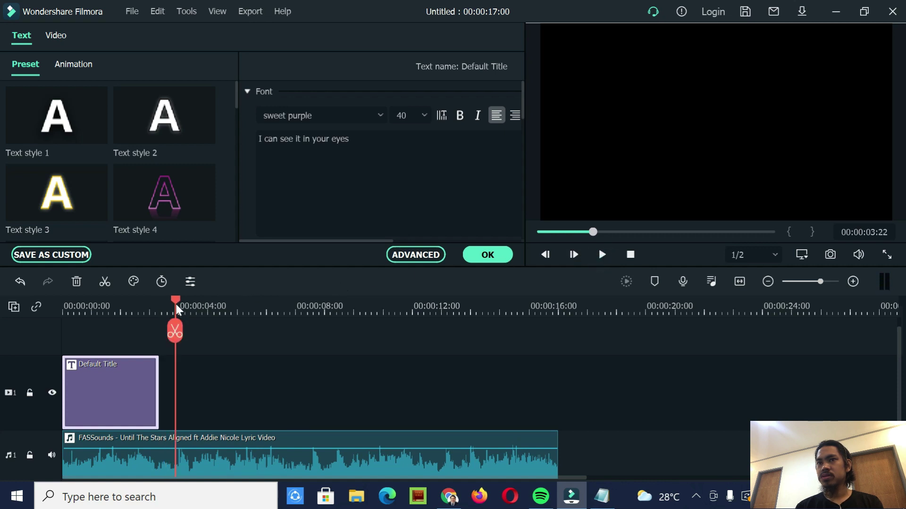
drag(175, 304, 147, 302)
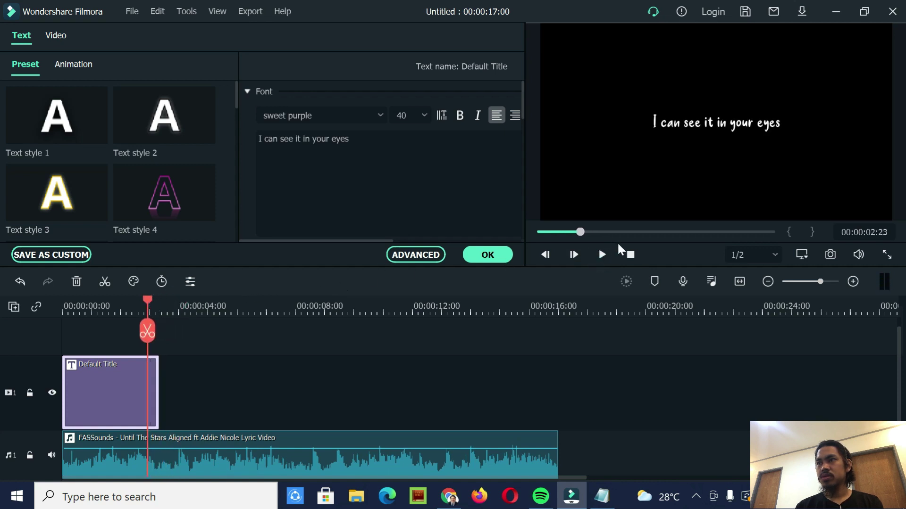
click(602, 255)
click(602, 255)
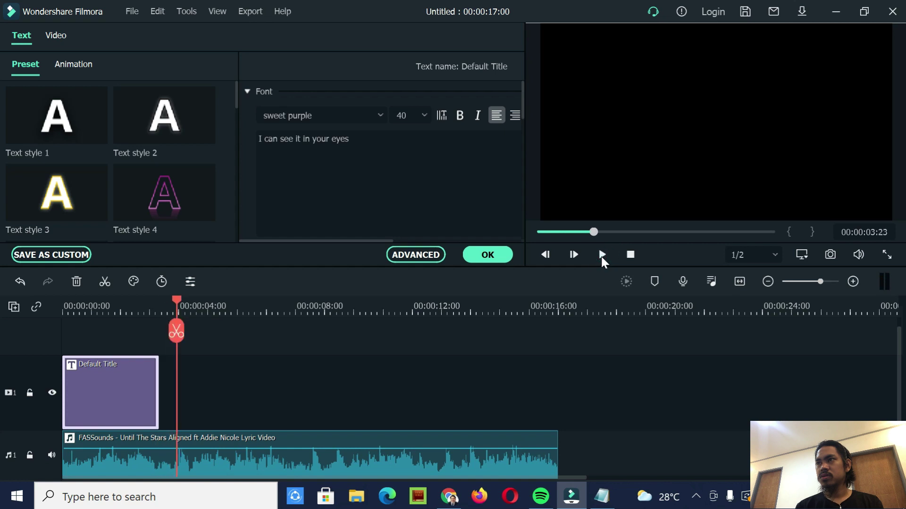
click(602, 255)
click(602, 254)
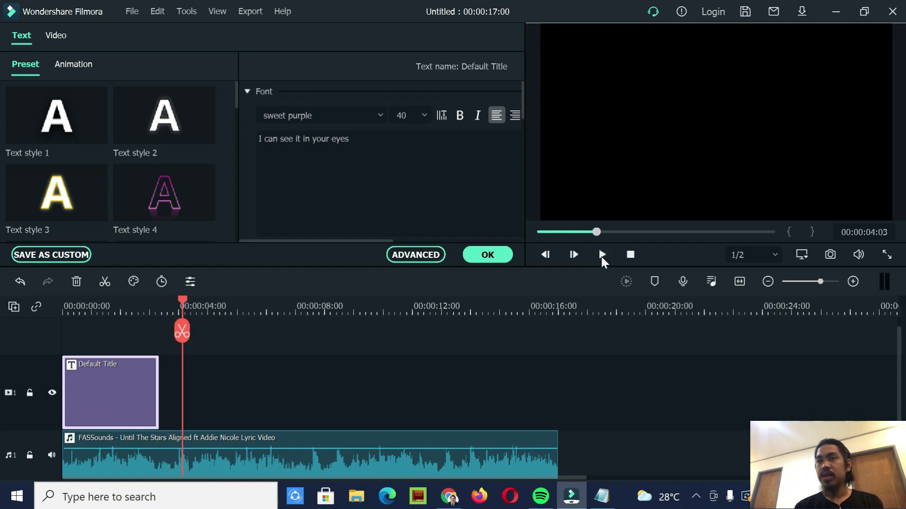
key(ctrl+v)
- Copy the lyric line "You've seen the moon and it's darker side" from Notepad and replace the second title's text in Filmora with it
double_click(242, 389)
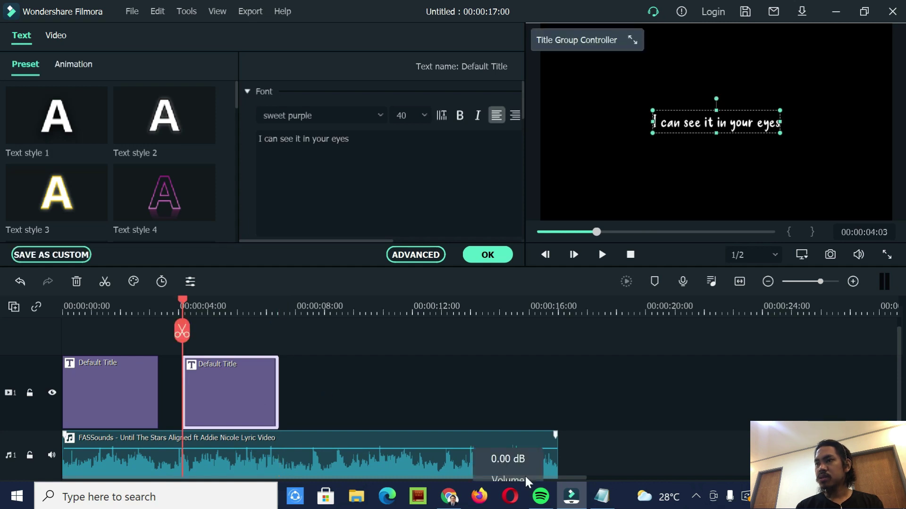
click(601, 496)
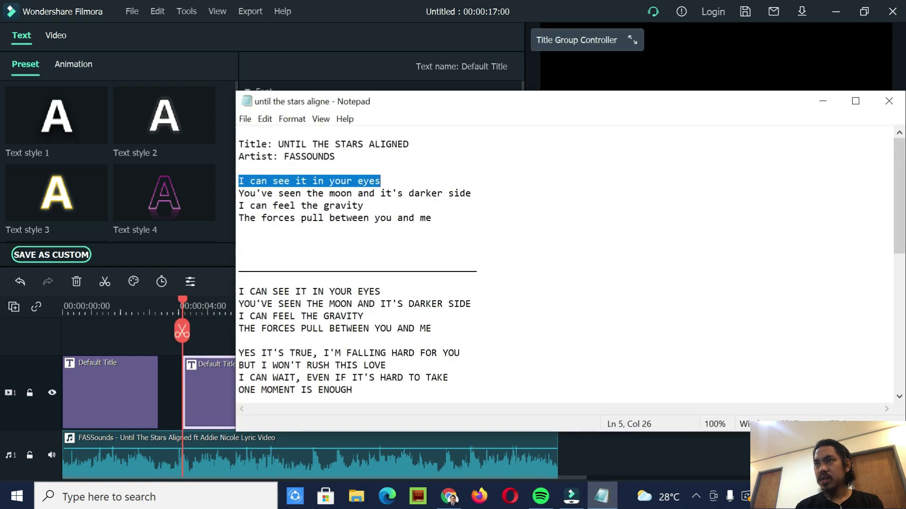
drag(472, 195, 239, 195)
key(ctrl+c)
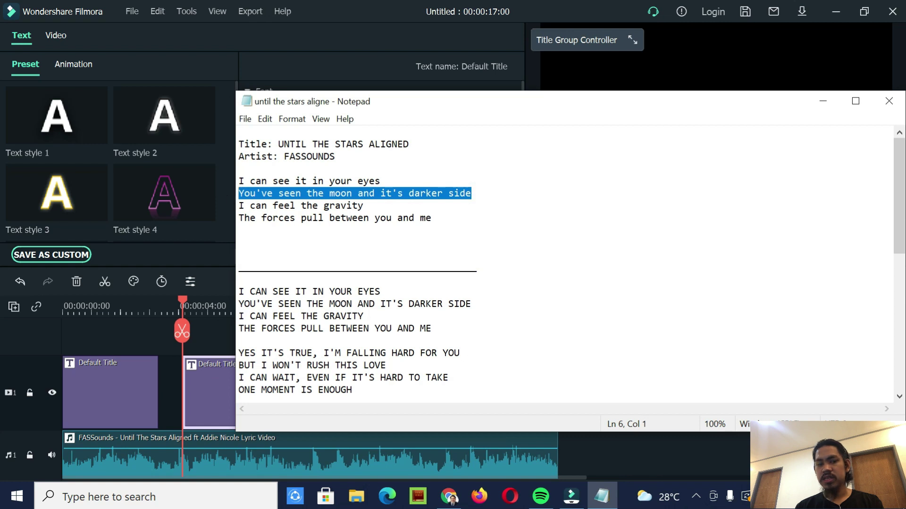
click(209, 388)
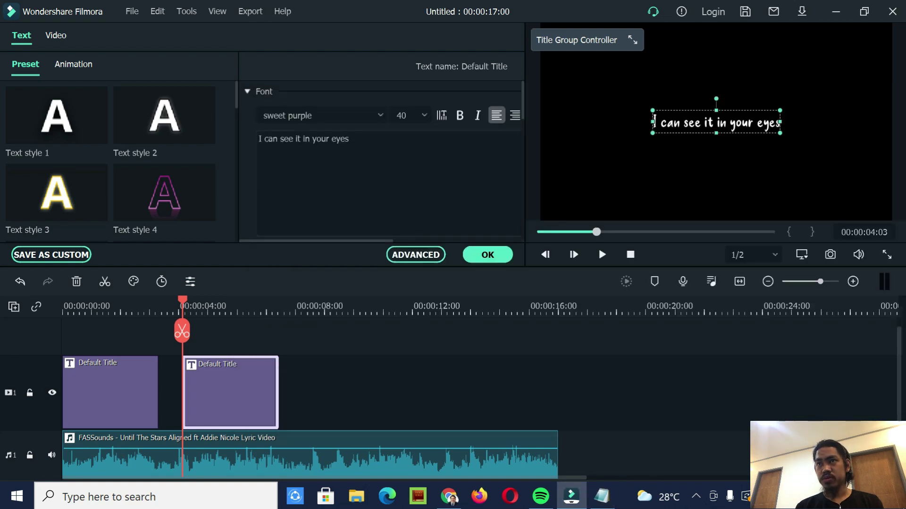
double_click(104, 390)
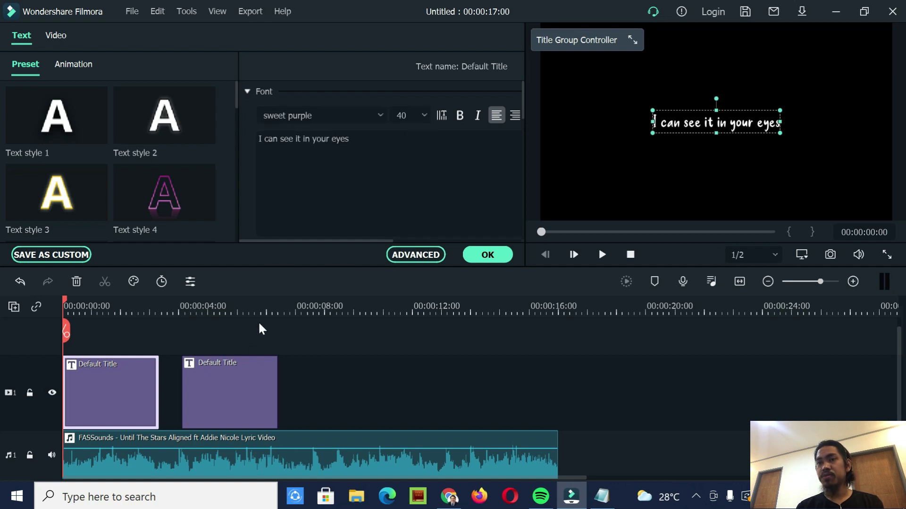
double_click(243, 391)
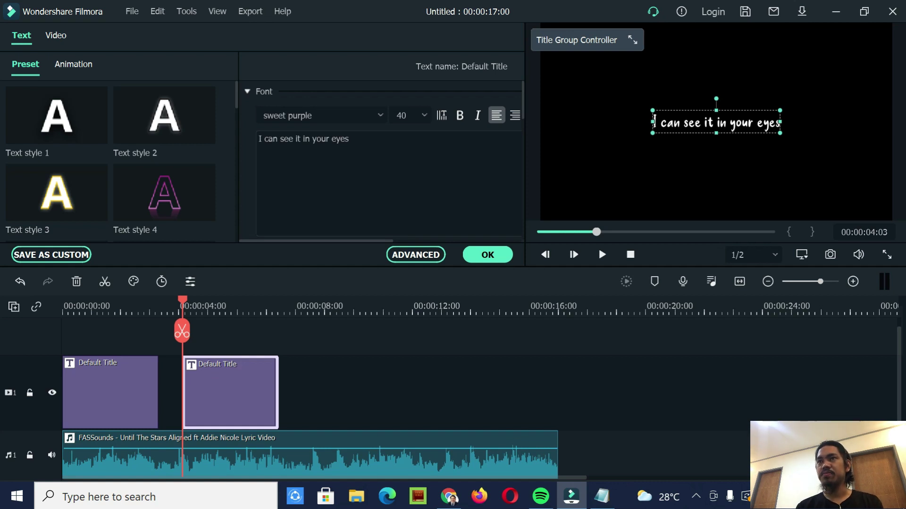
triple_click(365, 140)
key(ctrl+v)
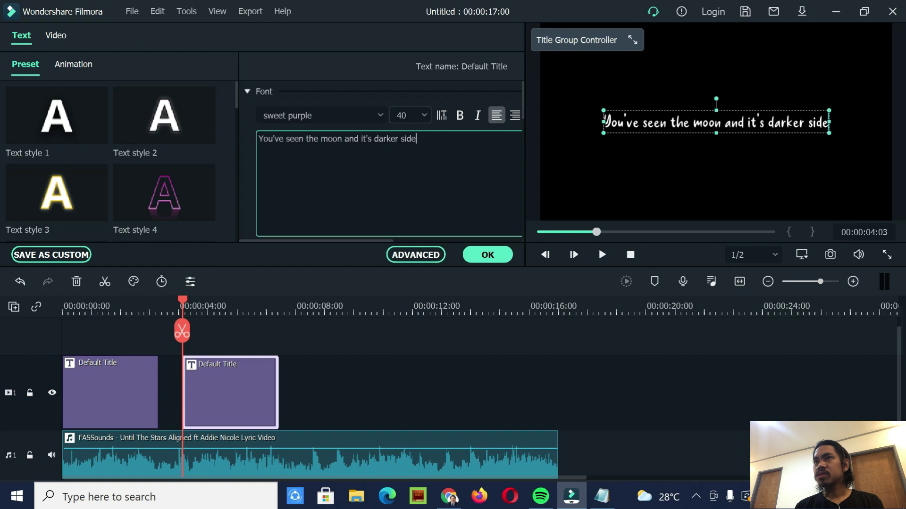
- Enlarge the second title's text, trying font size 45 and settling on 50
click(411, 118)
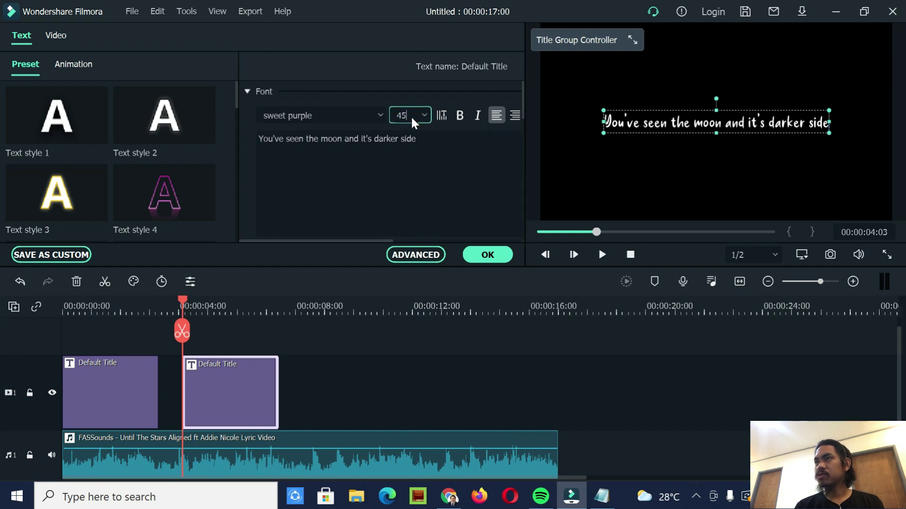
text(45)
key(Return)
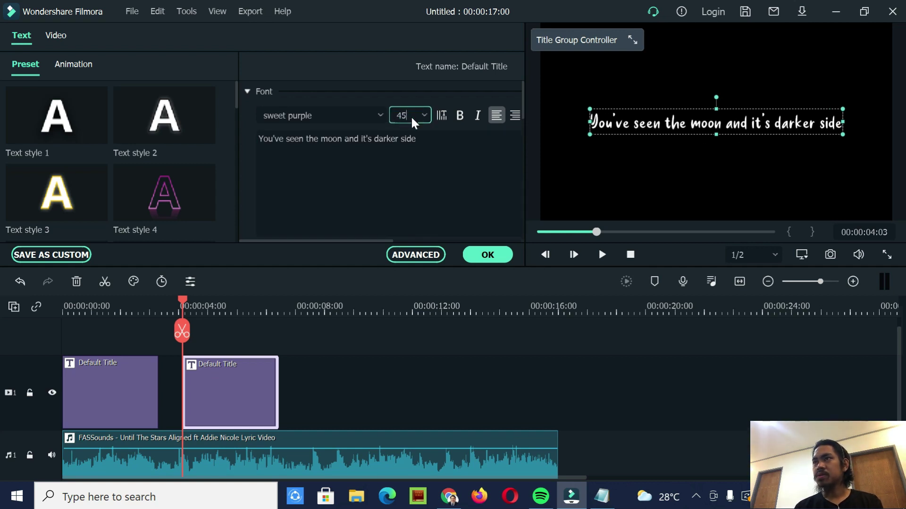
double_click(411, 115)
text(50)
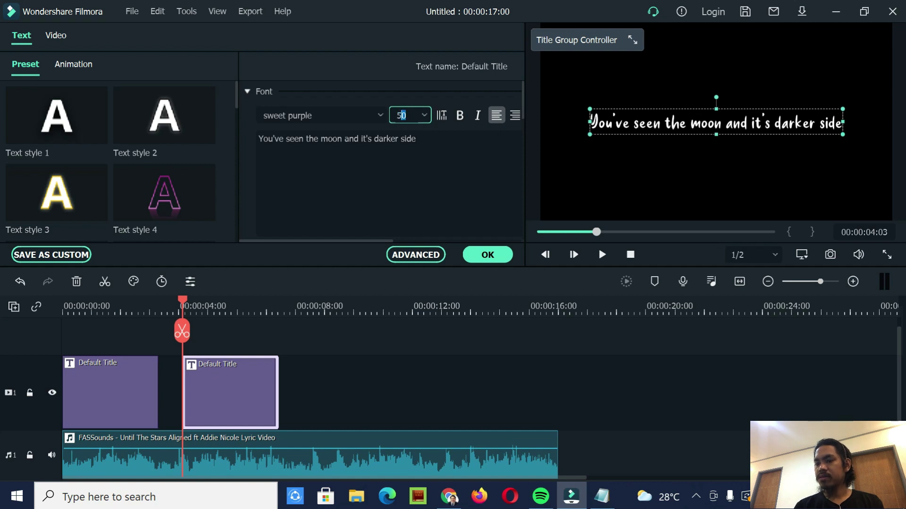
key(Return)
- Set the first title's font size to 50
click(96, 390)
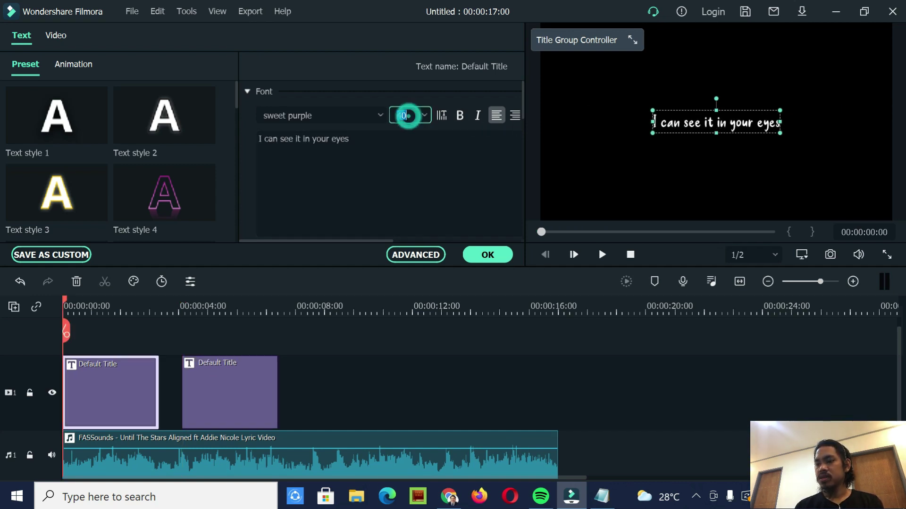
text(50)
key(Return)
- Play the song to locate the end of the second lyric line and extend the second title clip's end to 00:00:07:18
click(231, 392)
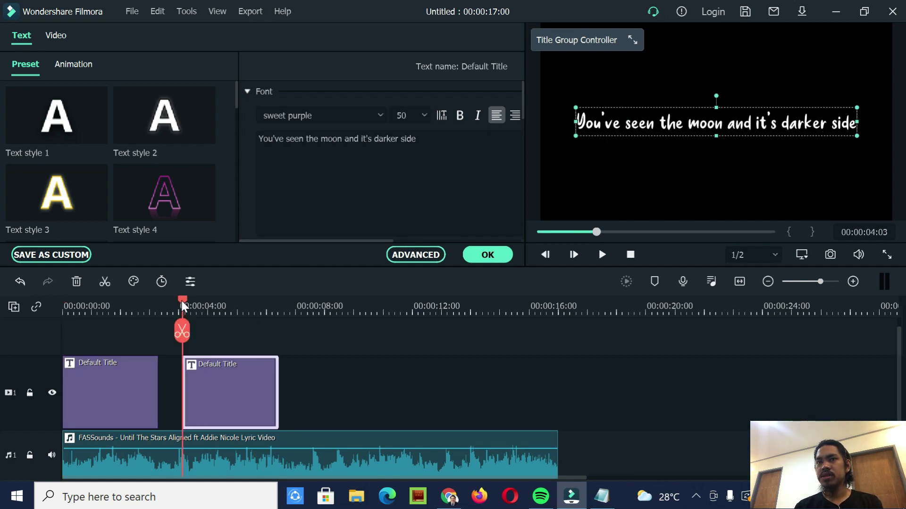
drag(182, 306, 144, 322)
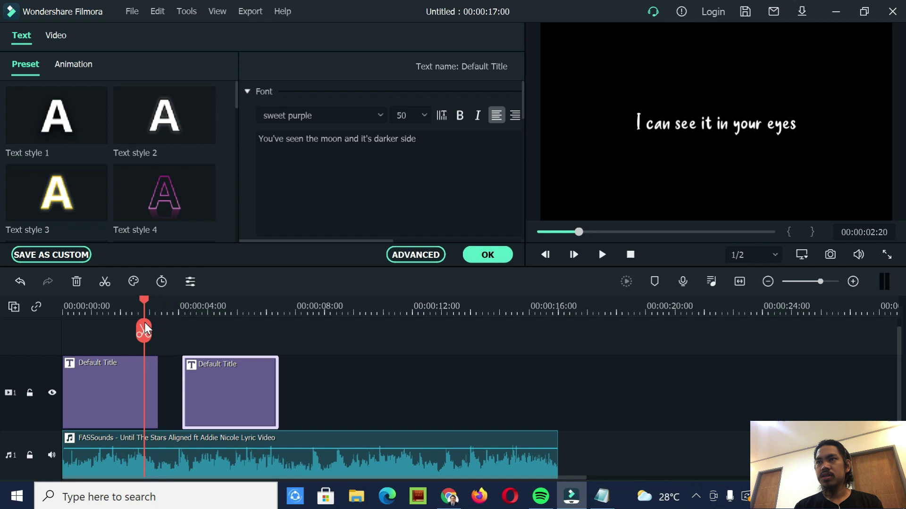
click(602, 256)
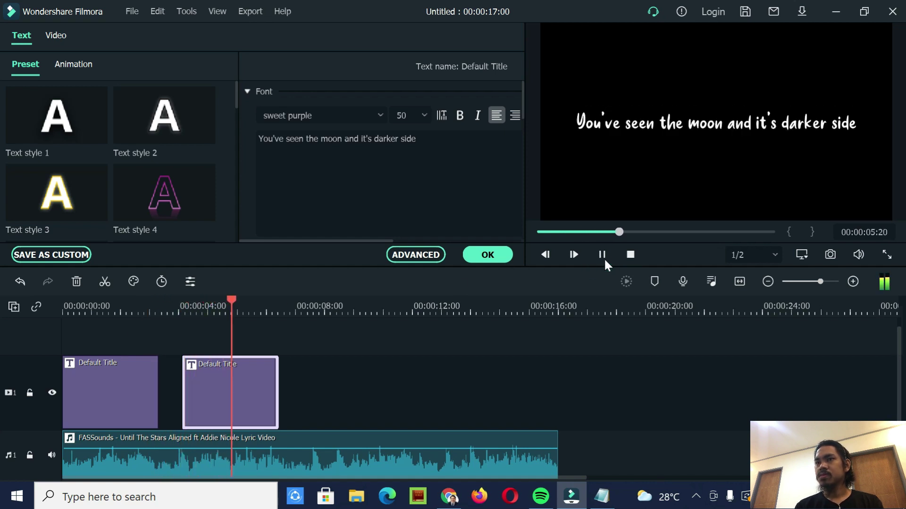
click(604, 256)
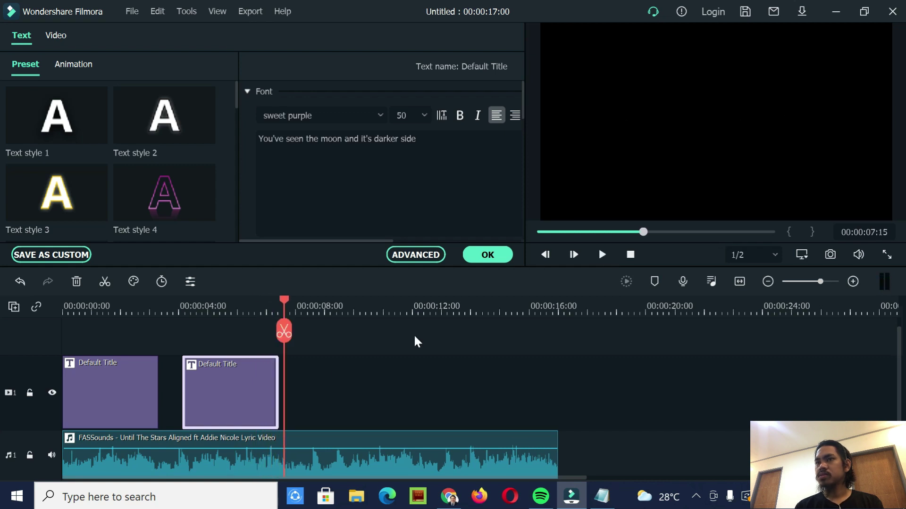
drag(285, 300, 259, 302)
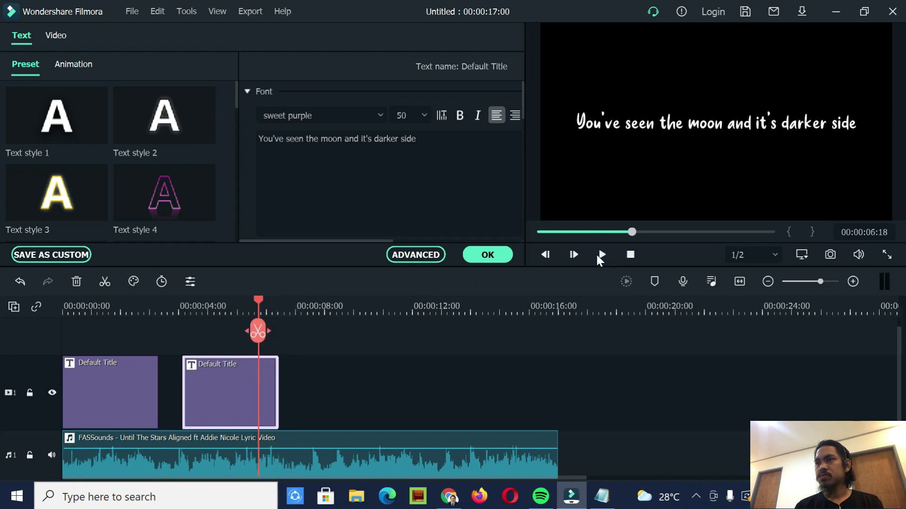
click(602, 255)
click(602, 255)
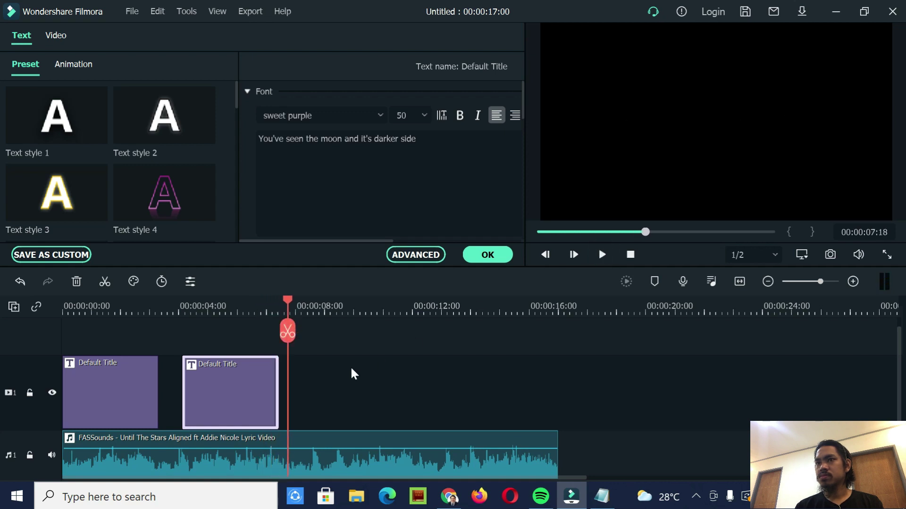
drag(277, 391, 287, 391)
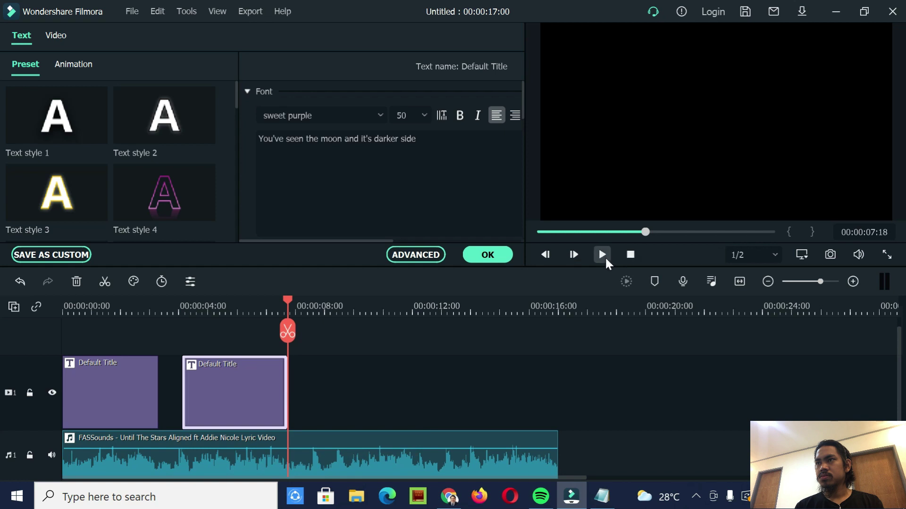
- Play the song to locate the start of the third lyric line and paste a copy of the second title at 00:00:09:20
click(602, 254)
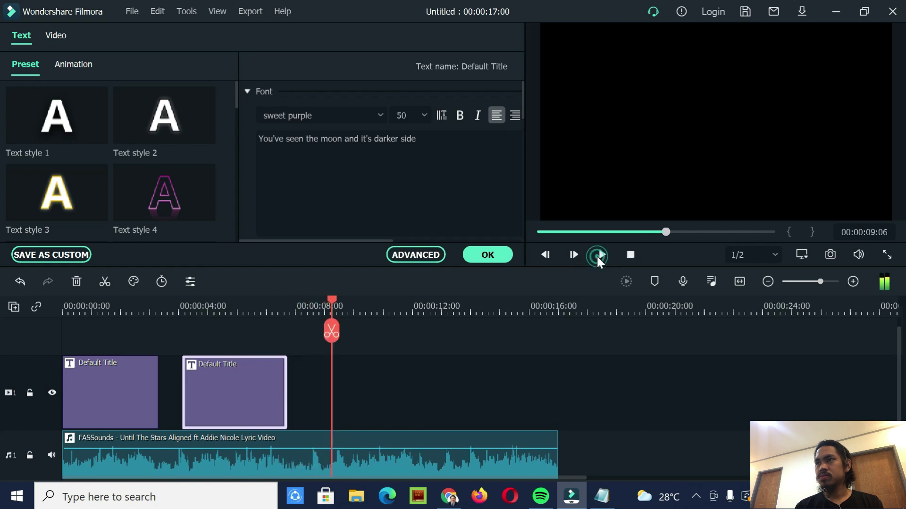
click(600, 256)
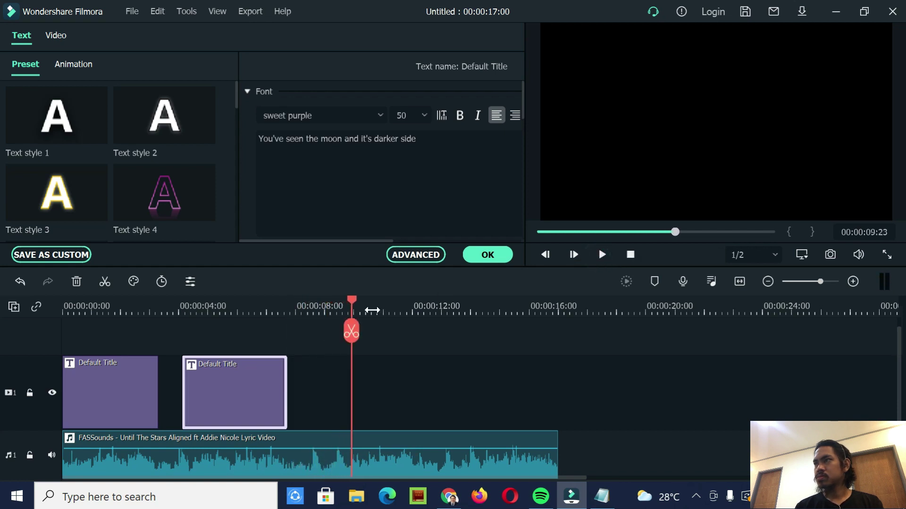
key(Left)
key(Left)
key(Left)
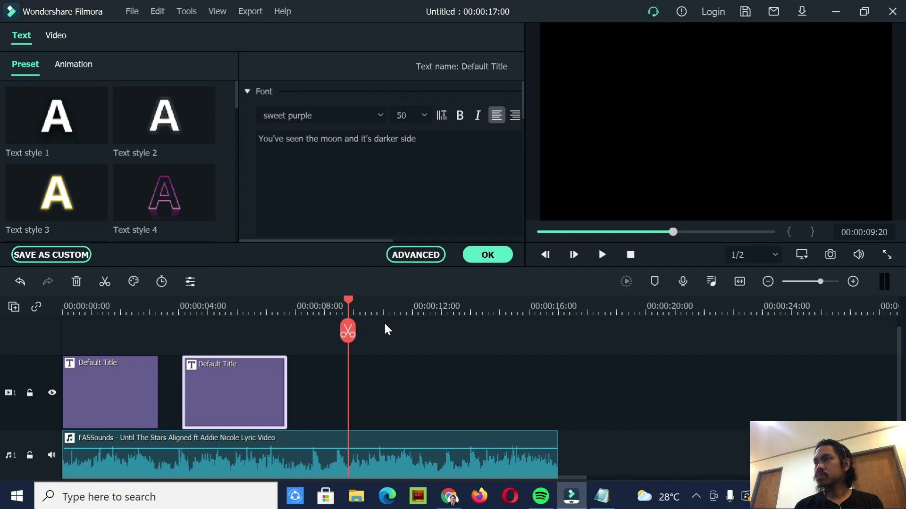
right_click(225, 394)
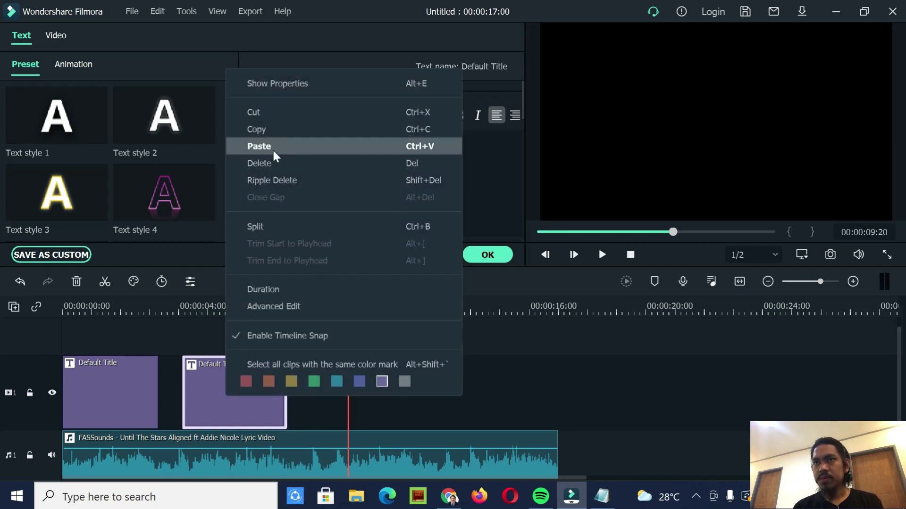
click(277, 129)
key(ctrl+v)
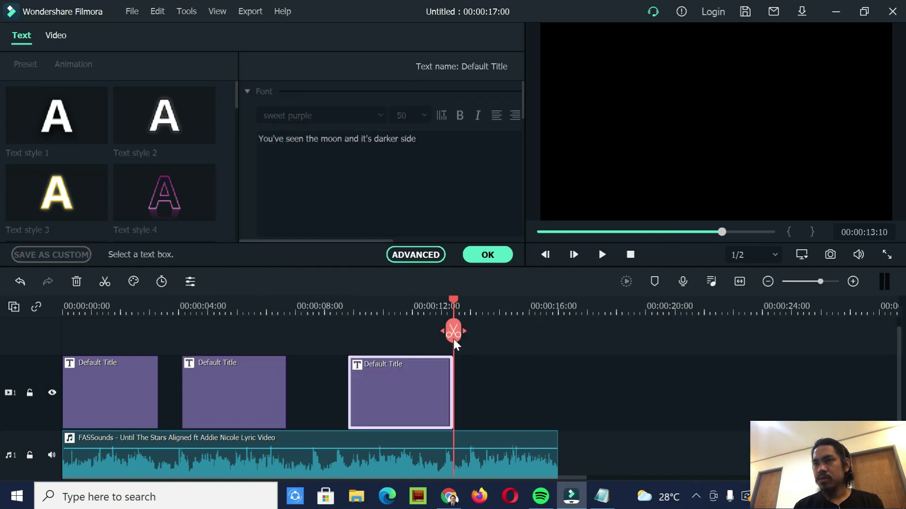
- Switch to Notepad and copy the lyric line "I can feel the gravity"
click(602, 496)
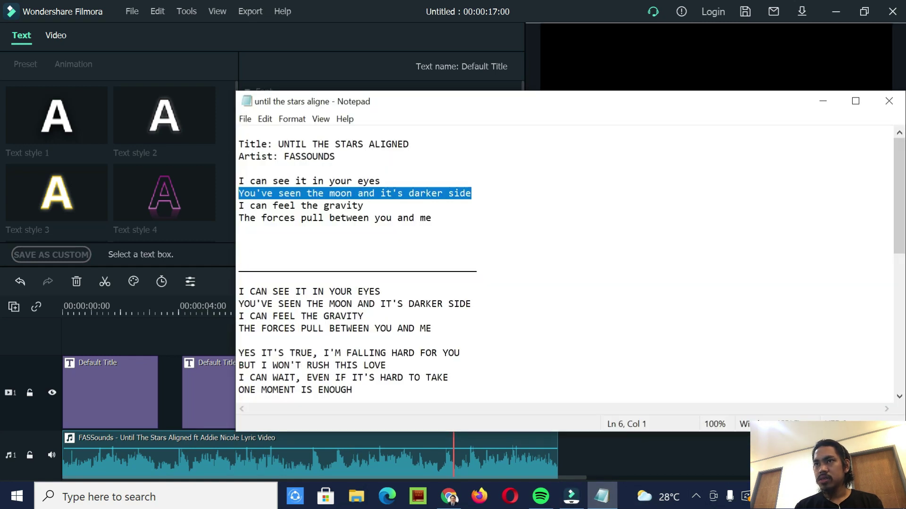
key(Down)
key(End)
key(ctrl+shift+Left)
key(ctrl+shift+Left)
key(ctrl+shift+Left)
key(ctrl+shift+Left)
key(ctrl+shift+Left)
key(ctrl+c)
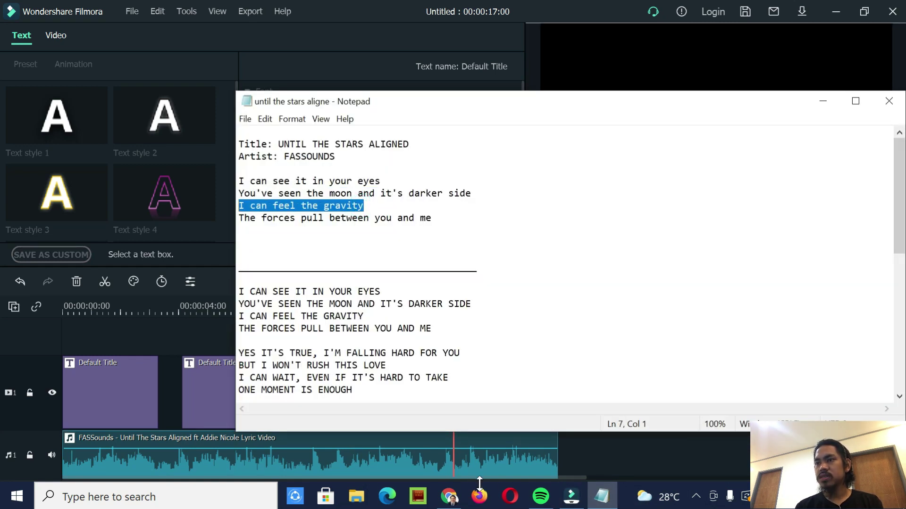
- Switch back to Filmora and replace the third title's text with the copied line "I can feel the gravity"
click(571, 496)
click(375, 375)
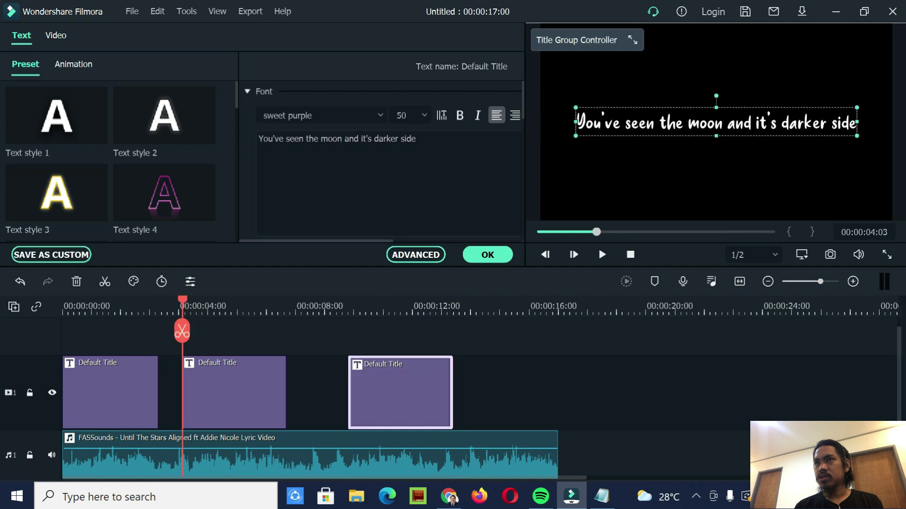
drag(416, 139, 258, 139)
key(ctrl+v)
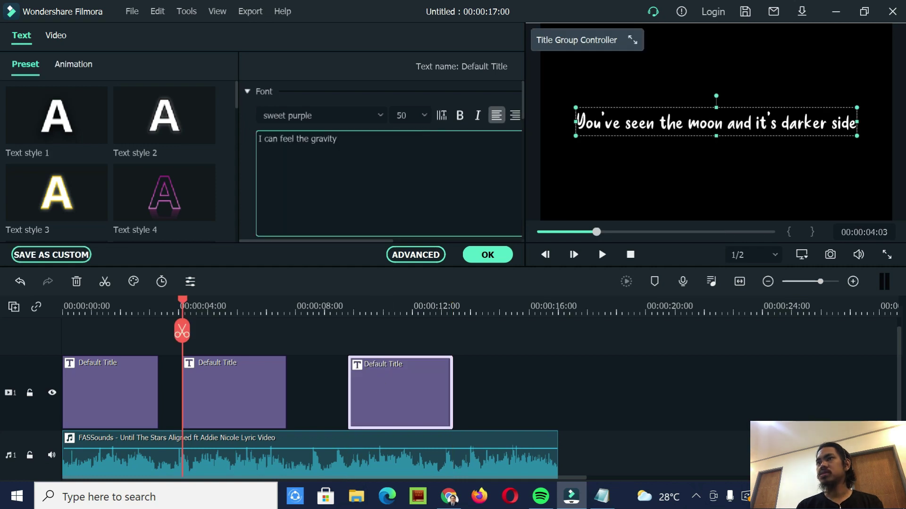
click(384, 398)
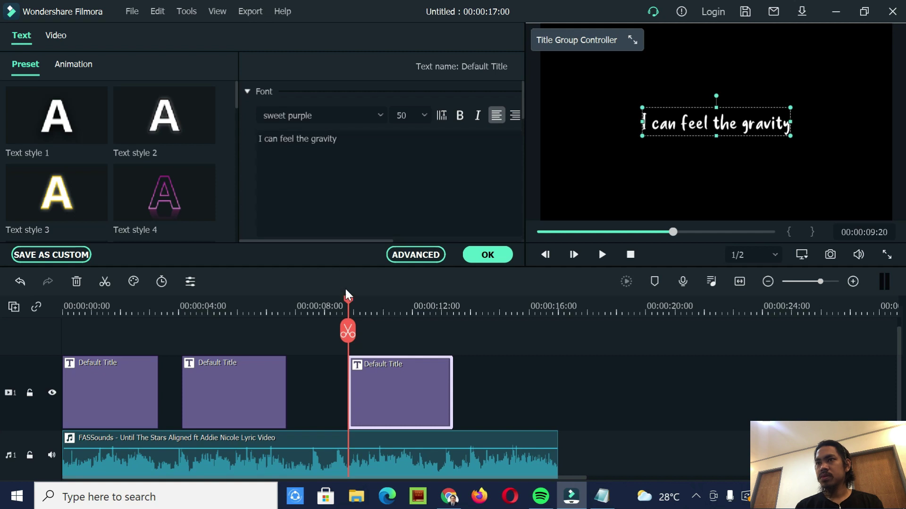
- Play the song from 00:00:07:13 to locate the end of the third lyric line and trim the third title's end to 00:00:12:18
drag(349, 298, 282, 305)
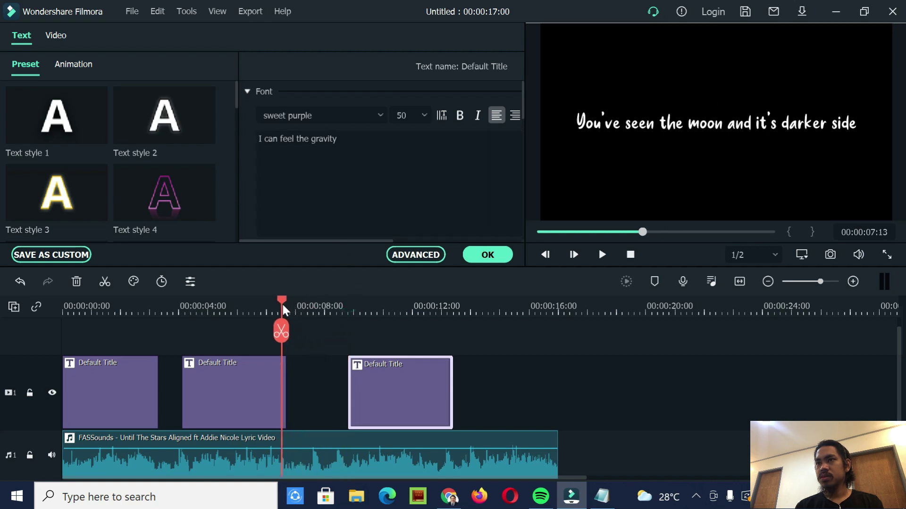
click(602, 255)
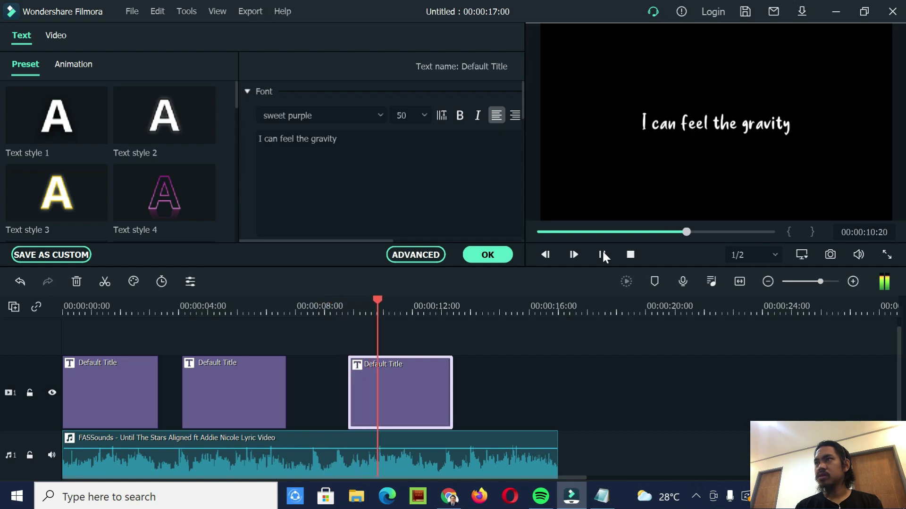
click(603, 255)
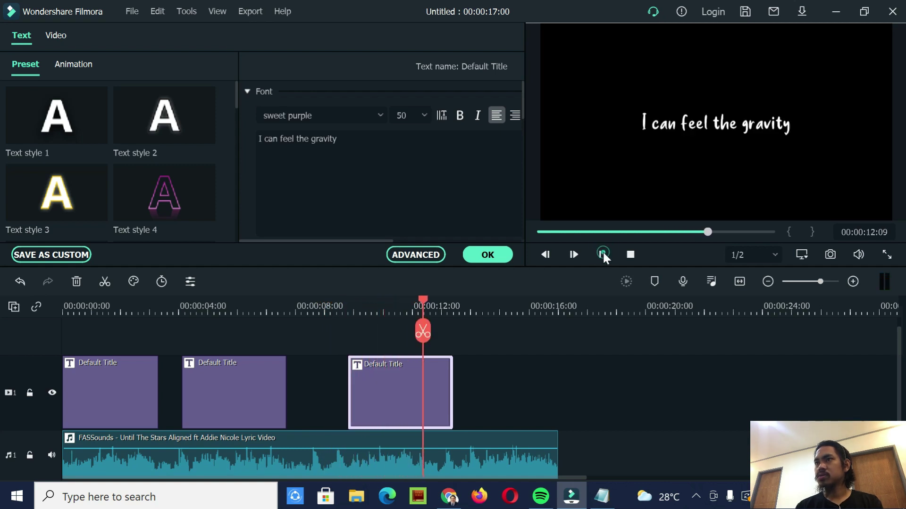
click(603, 255)
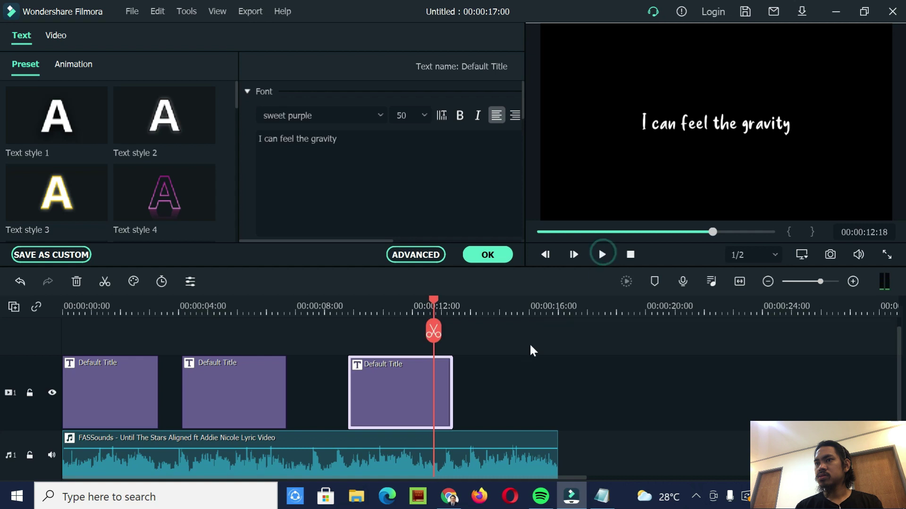
drag(454, 380, 434, 379)
- Play the song to locate the start of the fourth lyric line and place the playhead at 00:00:13:15
click(602, 255)
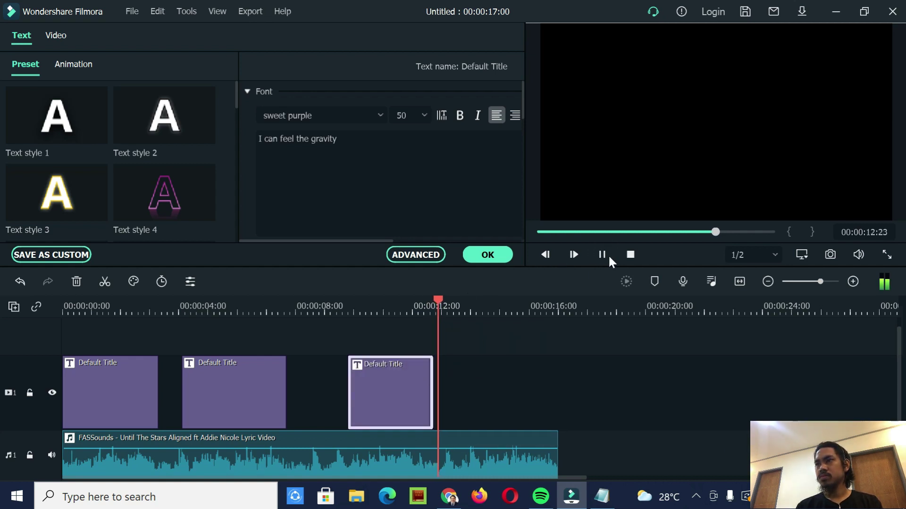
click(602, 254)
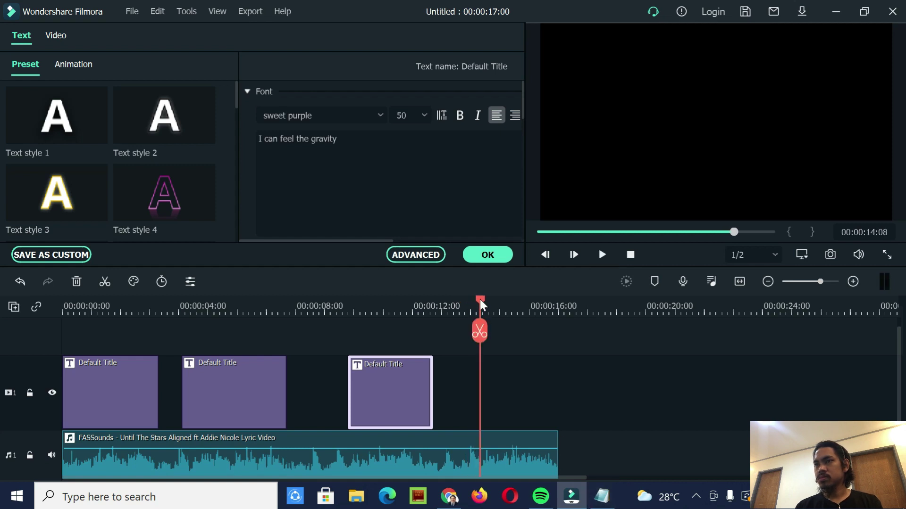
drag(480, 301, 430, 307)
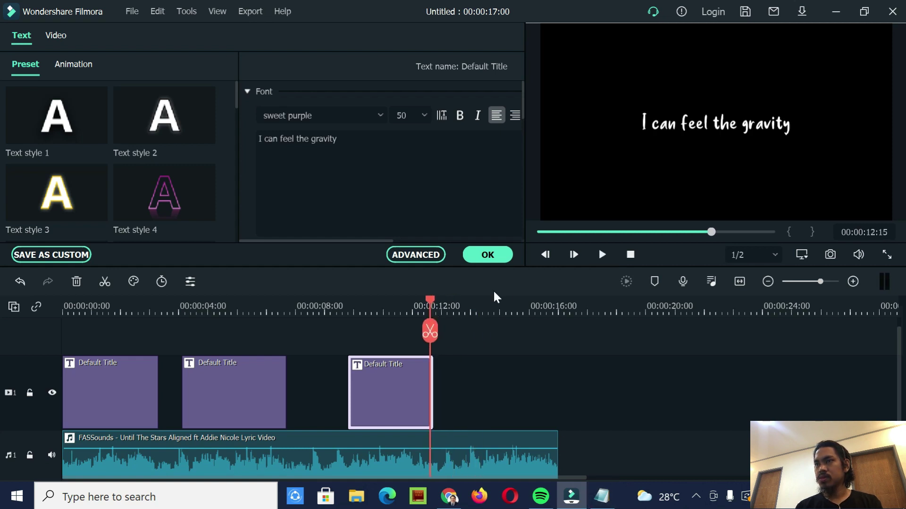
click(602, 255)
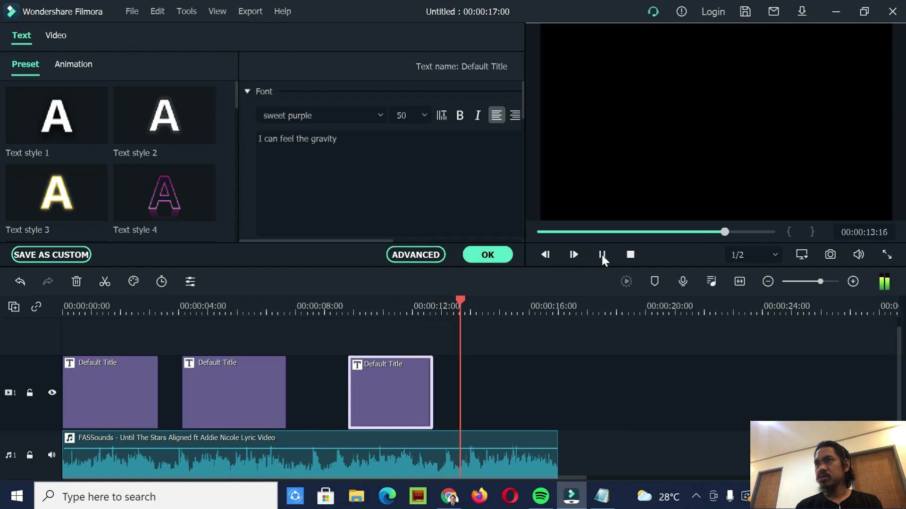
click(602, 255)
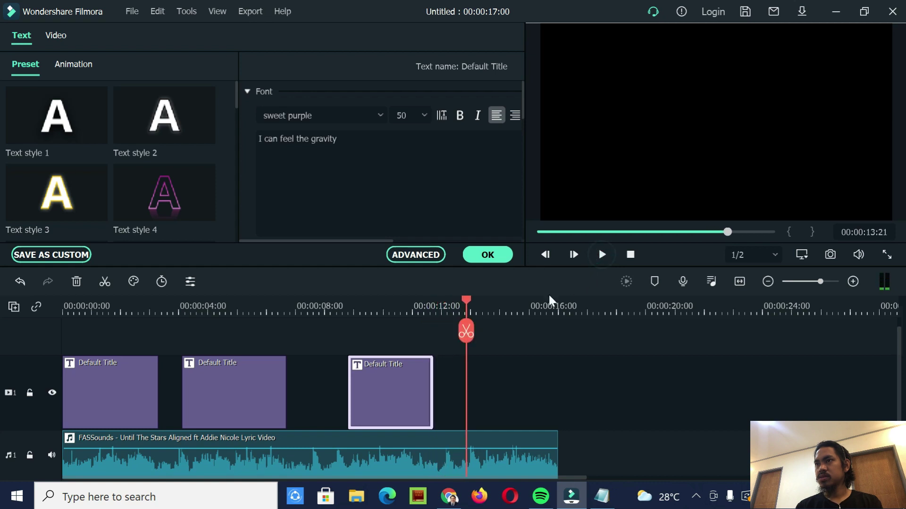
click(469, 302)
key(Left)
key(Left)
key(Left)
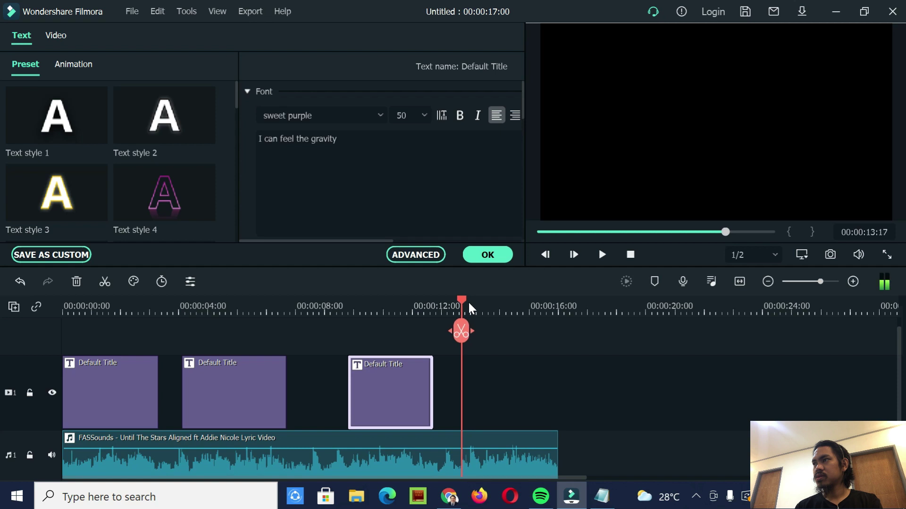
key(Left)
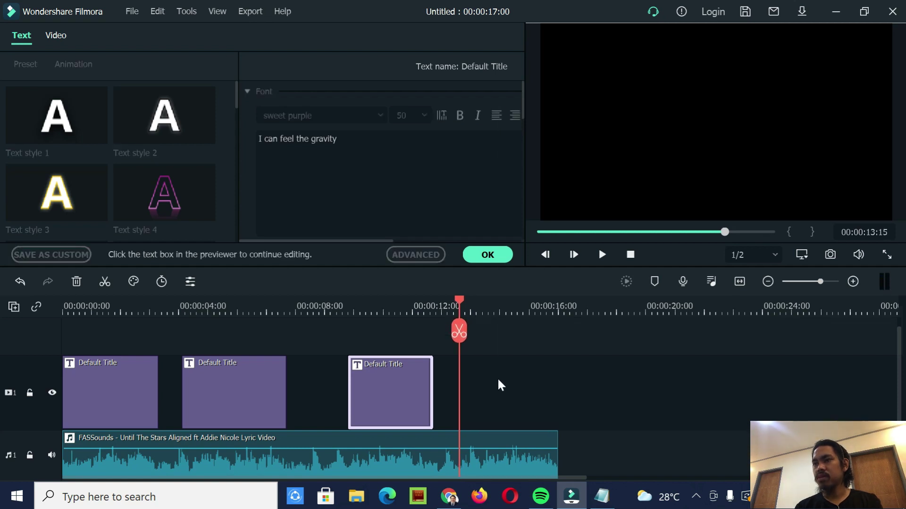
- Paste a copy of the title clip at 00:00:13:15 and trim its end to the end of the audio at 00:00:17:00
right_click(497, 377)
click(548, 131)
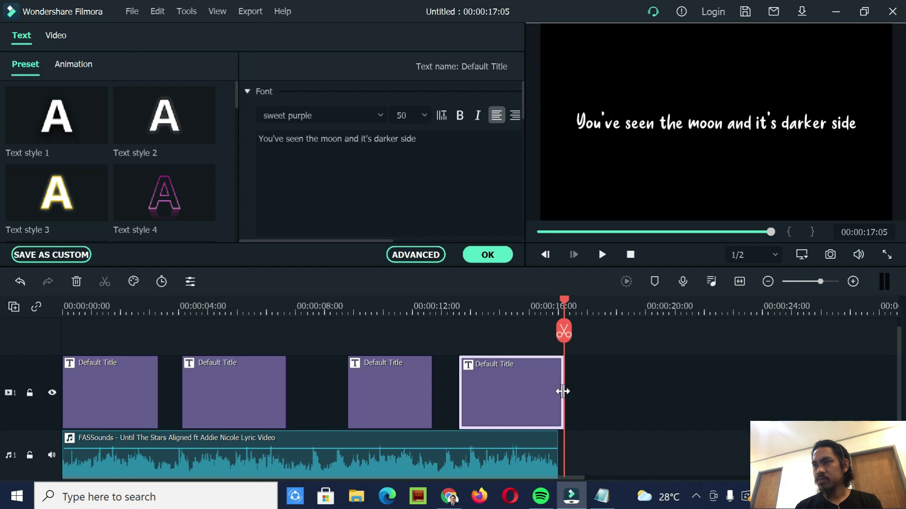
drag(562, 390, 558, 390)
- Copy the lyric line "The forces pull between you and me" from Notepad and replace the fourth title's text in Filmora with it
click(602, 496)
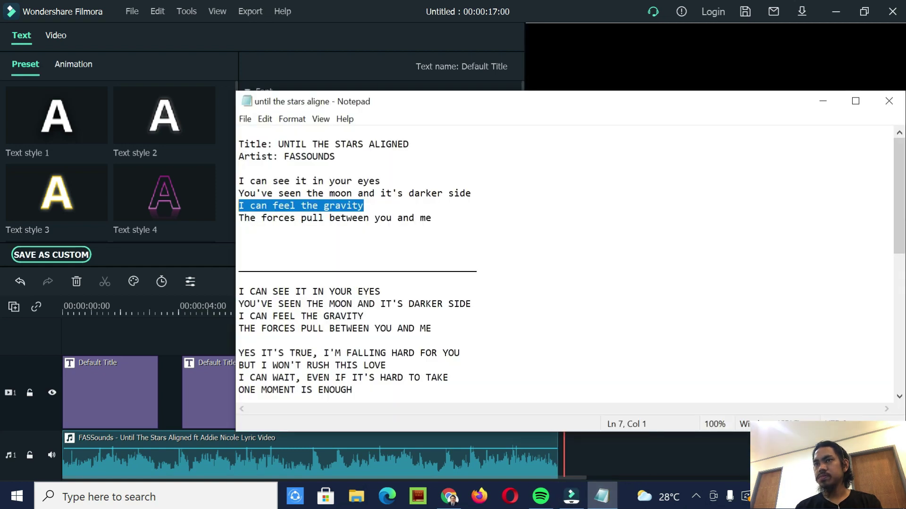
drag(380, 218, 239, 218)
key(ctrl+c)
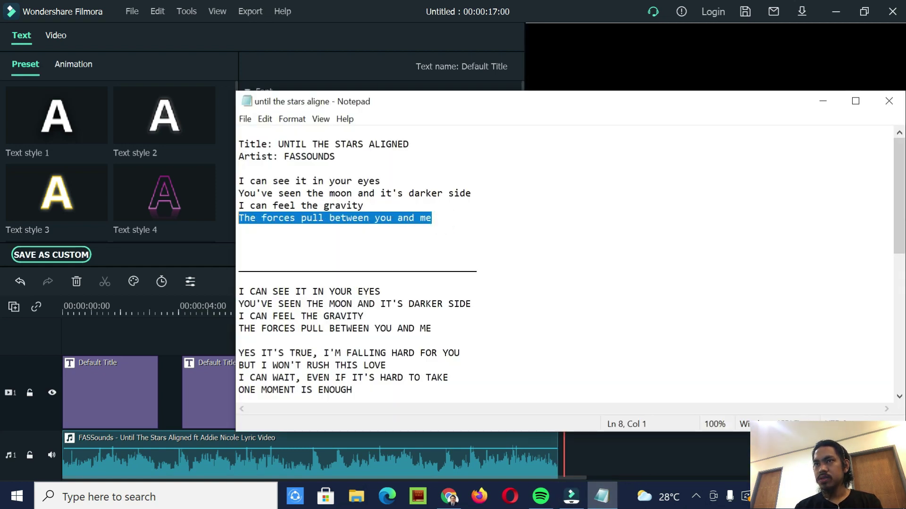
click(571, 496)
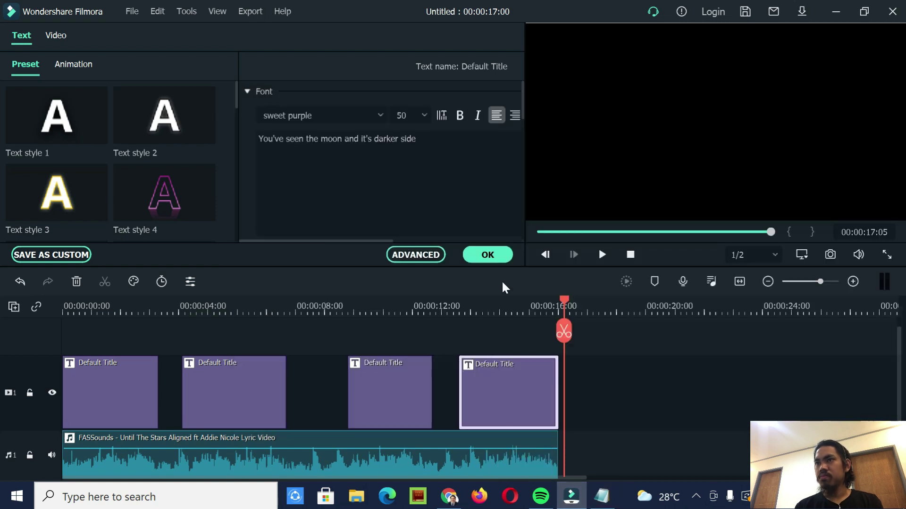
click(459, 309)
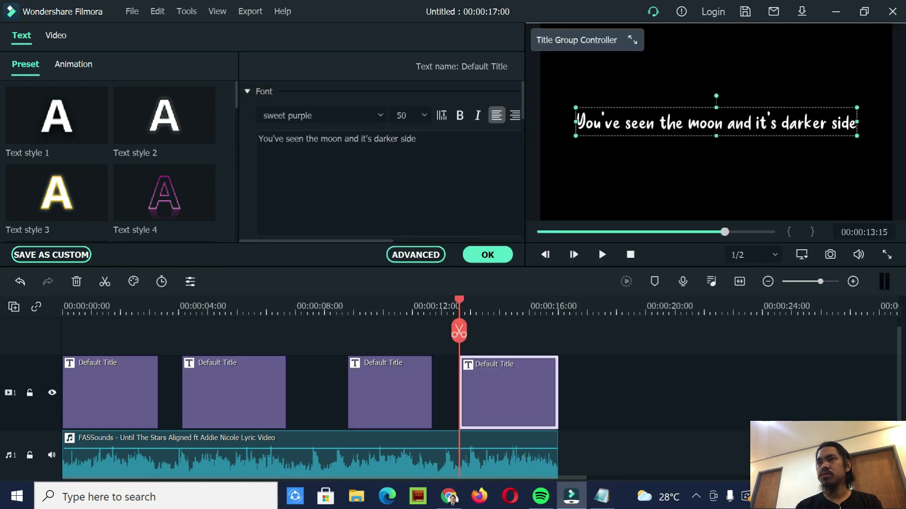
drag(416, 139, 253, 137)
key(ctrl+v)
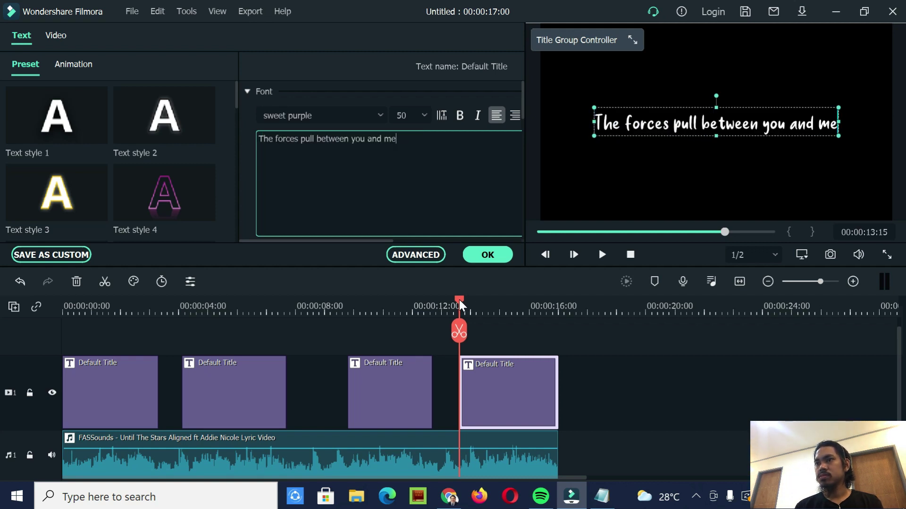
- Play the video from 00:00:12:06 to the end to check the fourth title's timing, and return to the start
drag(459, 299, 421, 305)
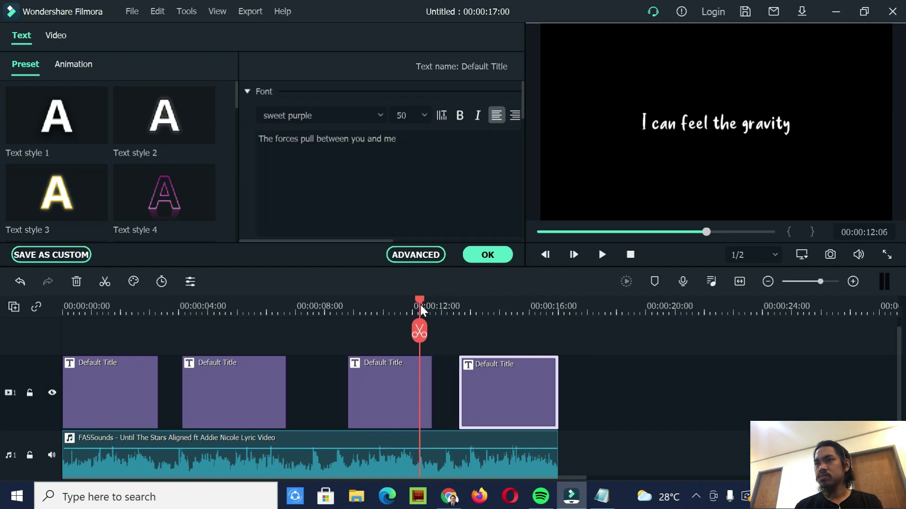
click(599, 256)
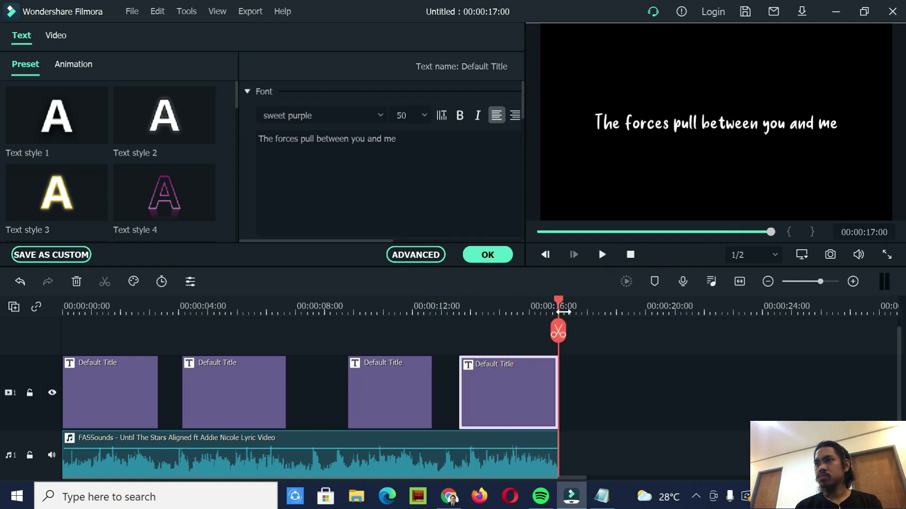
drag(559, 299, 59, 334)
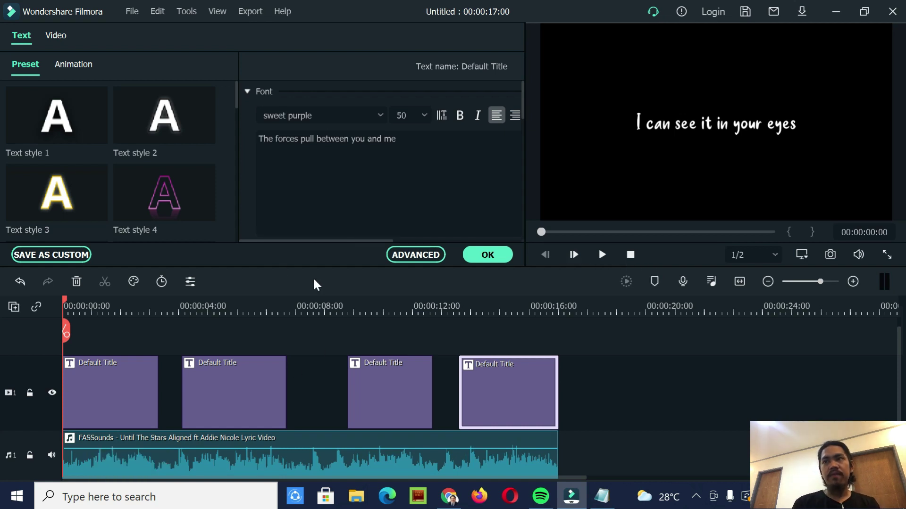
- Look through the lyric text of all four title clips, play the whole video to check the timing, and return to the start
click(134, 370)
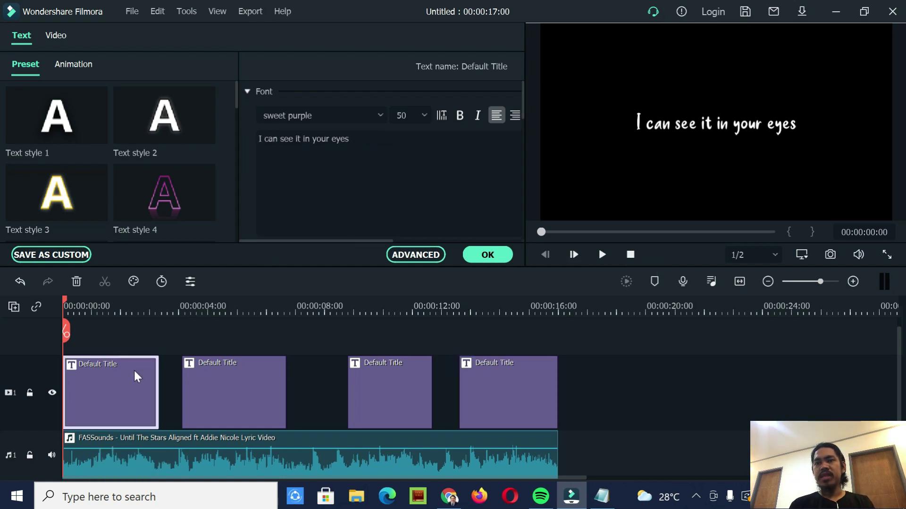
click(206, 387)
click(417, 386)
click(512, 386)
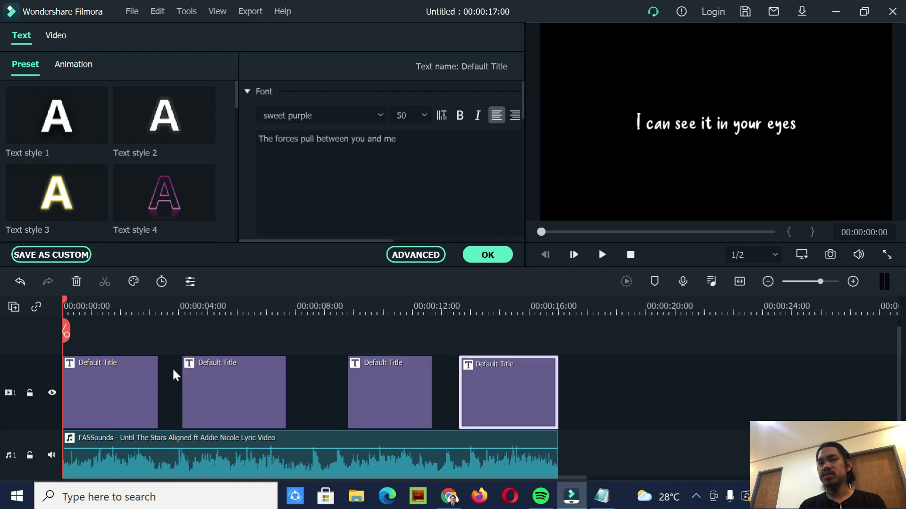
click(132, 398)
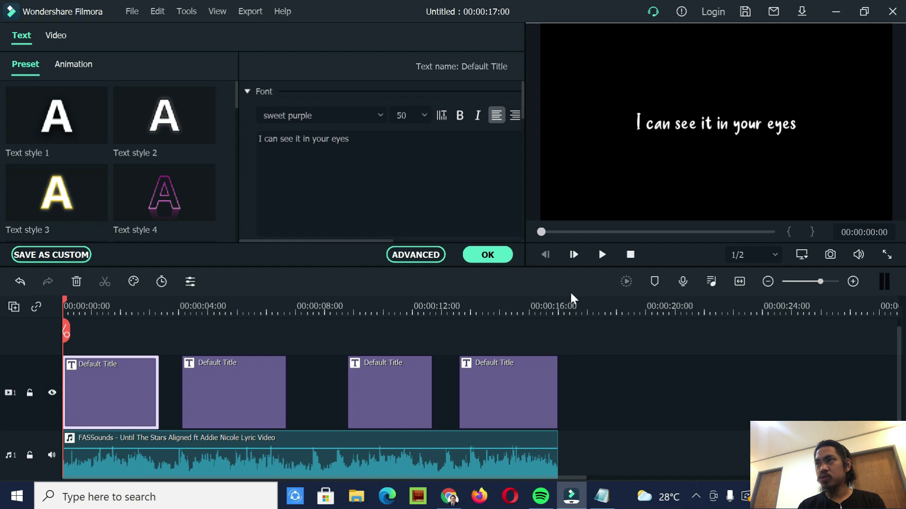
click(601, 255)
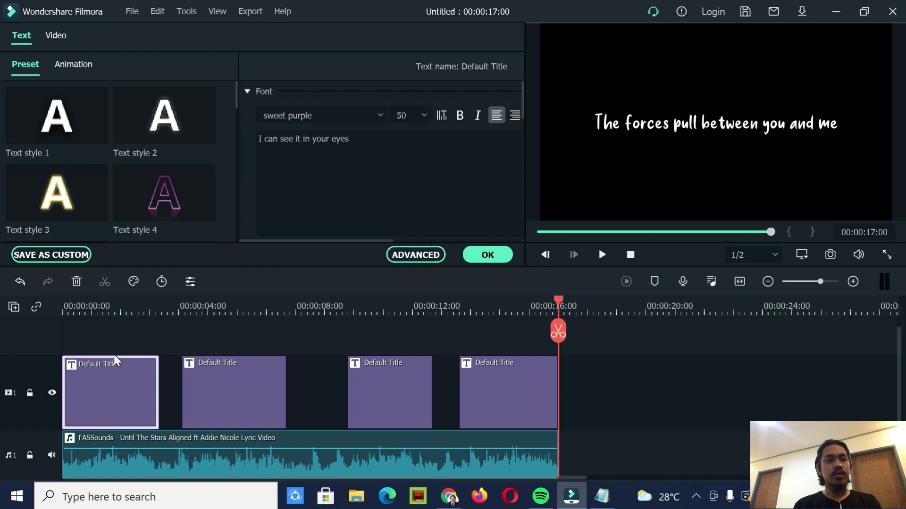
key(Home)
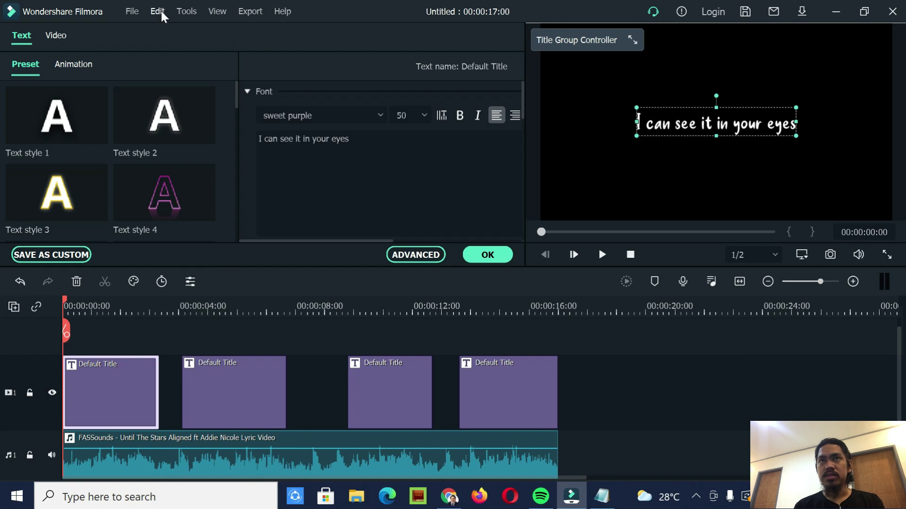
- Apply the Up Down 2 animation to the first title clip, "I can see it in your eyes", in its advanced text settings
right_click(134, 378)
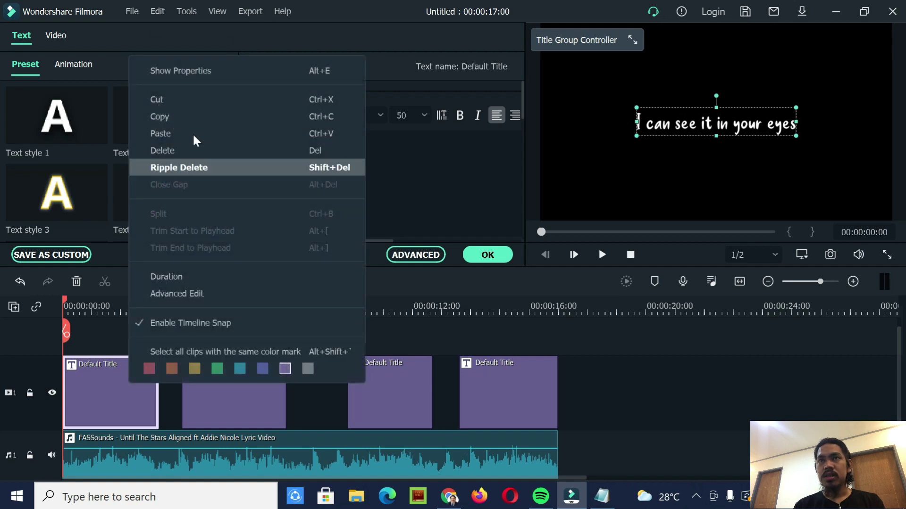
click(210, 69)
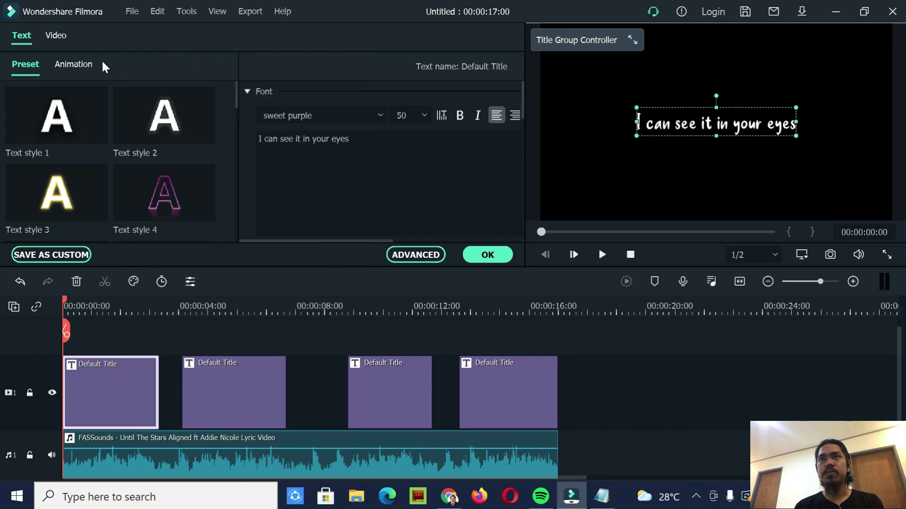
click(79, 64)
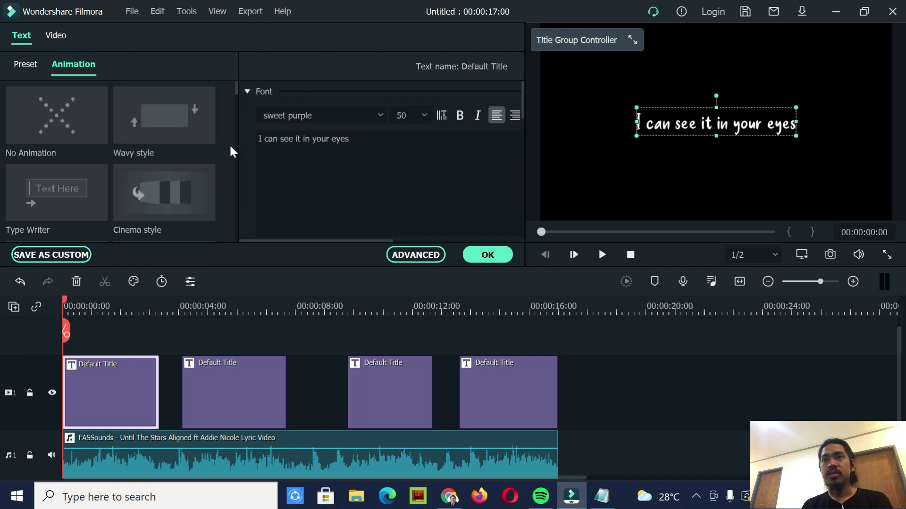
scroll(214, 149, down, 5)
scroll(222, 158, up, 5)
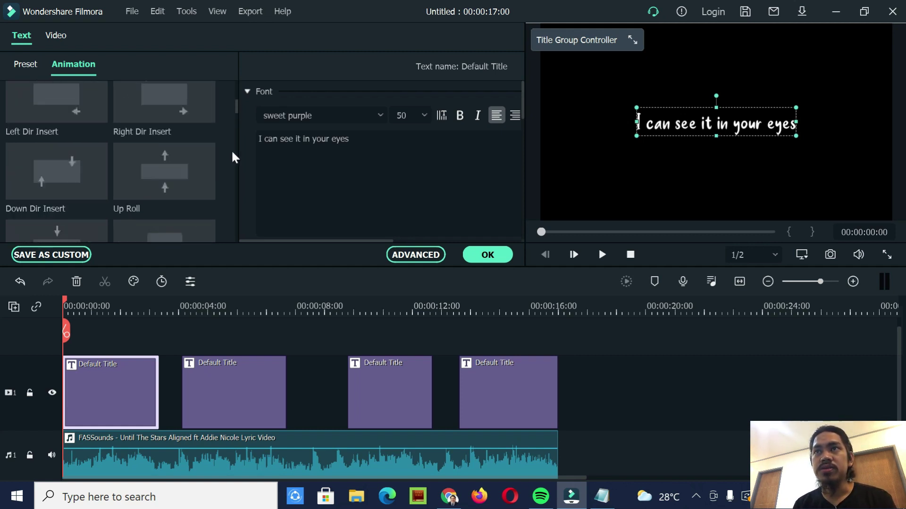
click(415, 254)
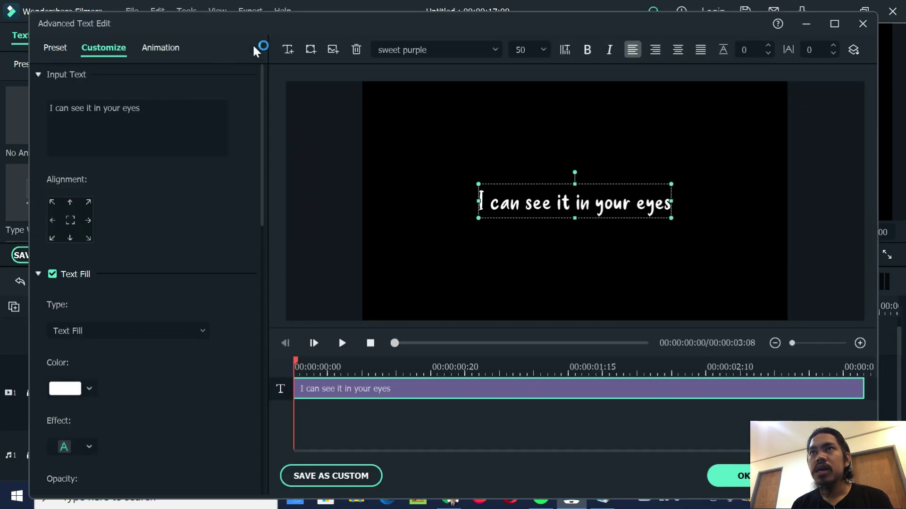
click(157, 48)
scroll(260, 116, down, 3)
drag(262, 124, 311, 439)
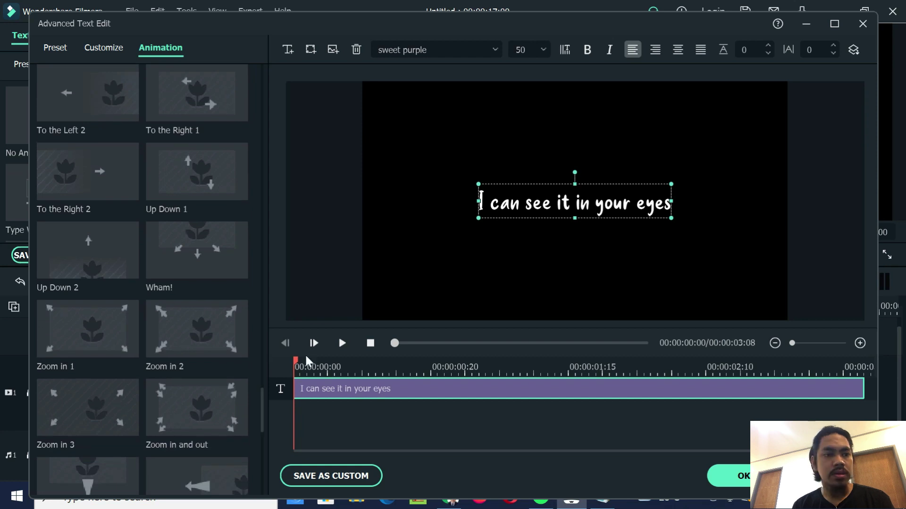
click(77, 254)
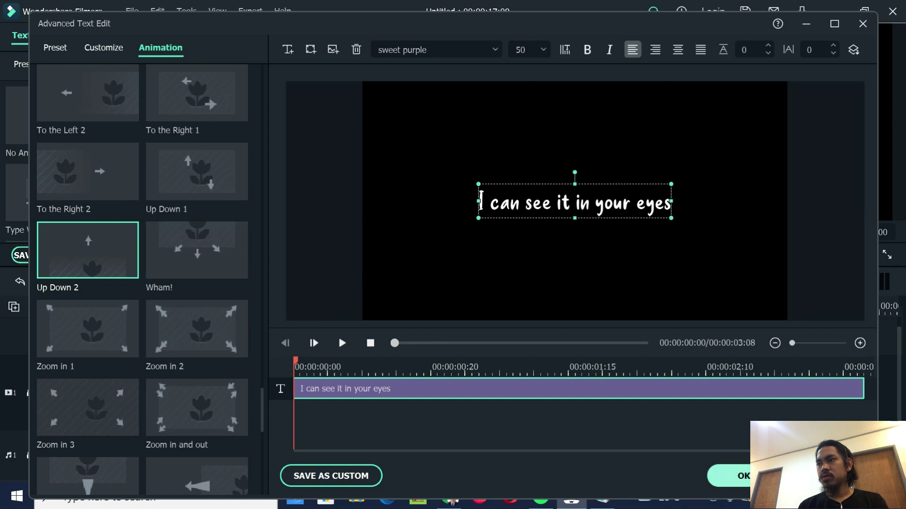
click(729, 476)
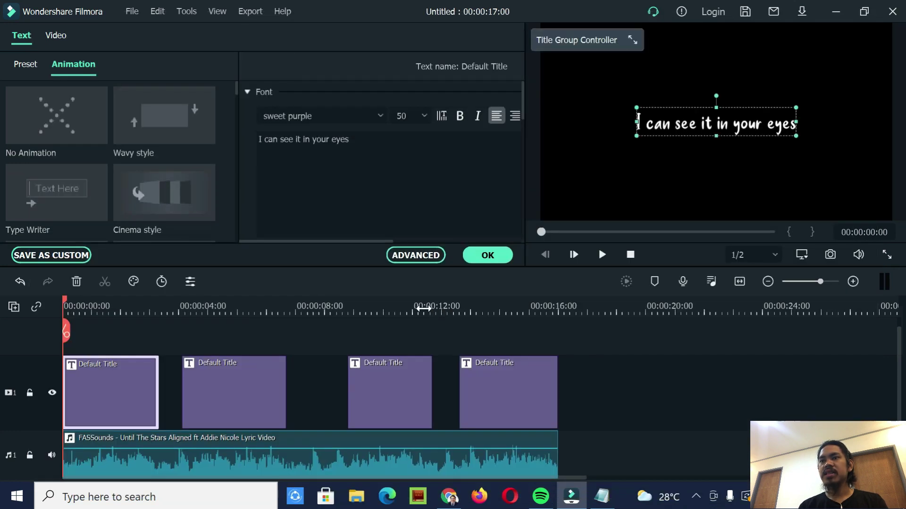
- Apply the Up Down 2 animation to the second title clip, "You've seen the moon and it's darker side"
click(253, 387)
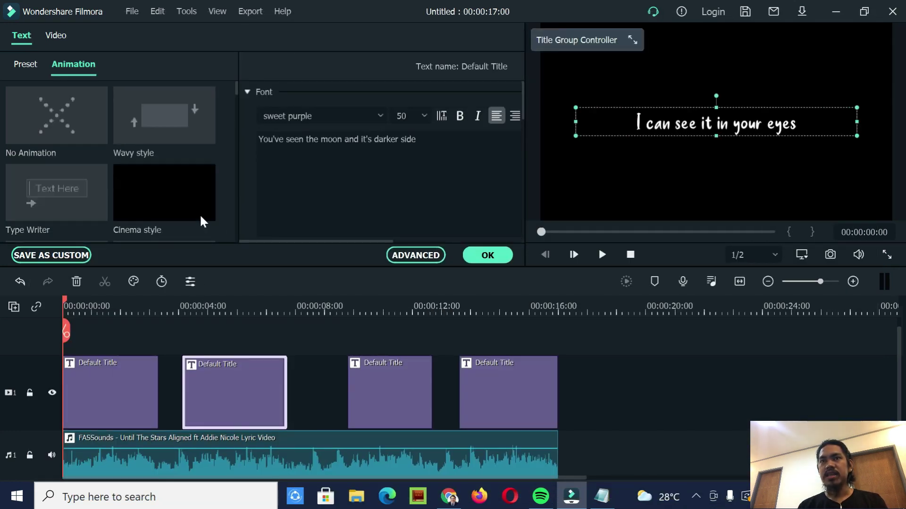
click(415, 259)
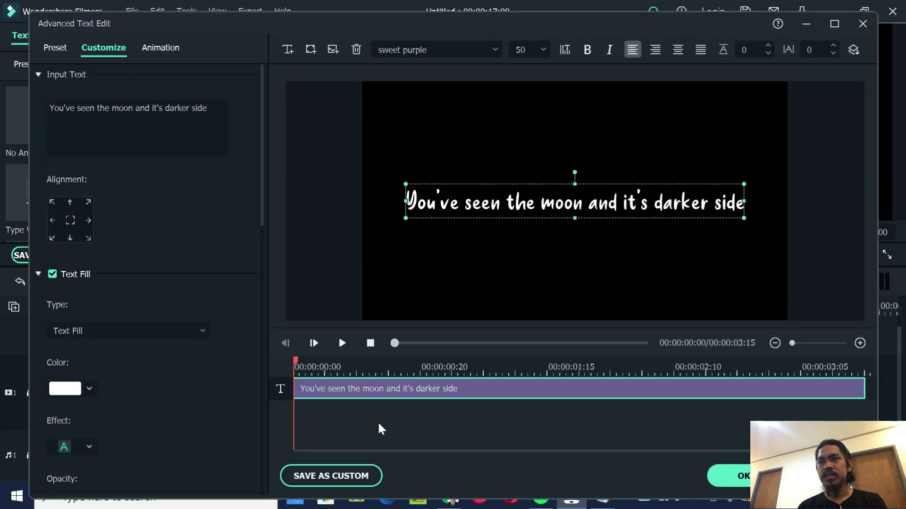
click(160, 48)
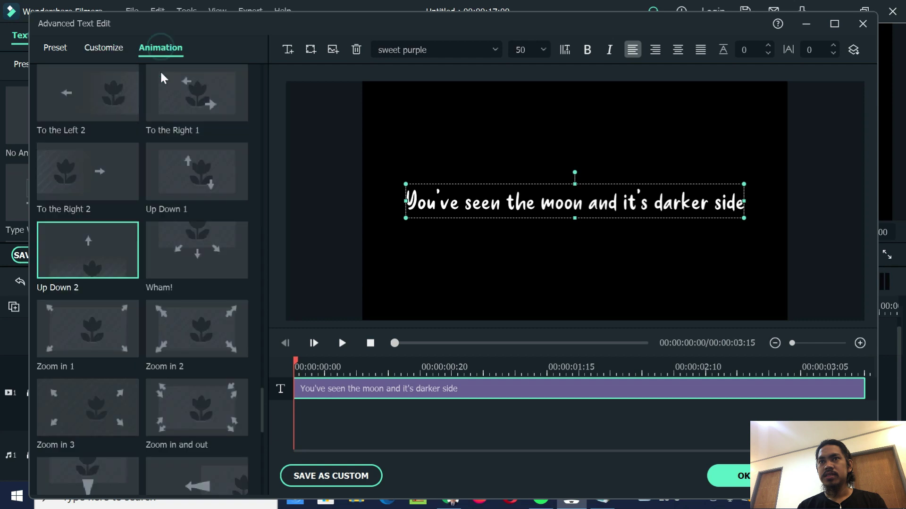
click(61, 266)
click(729, 476)
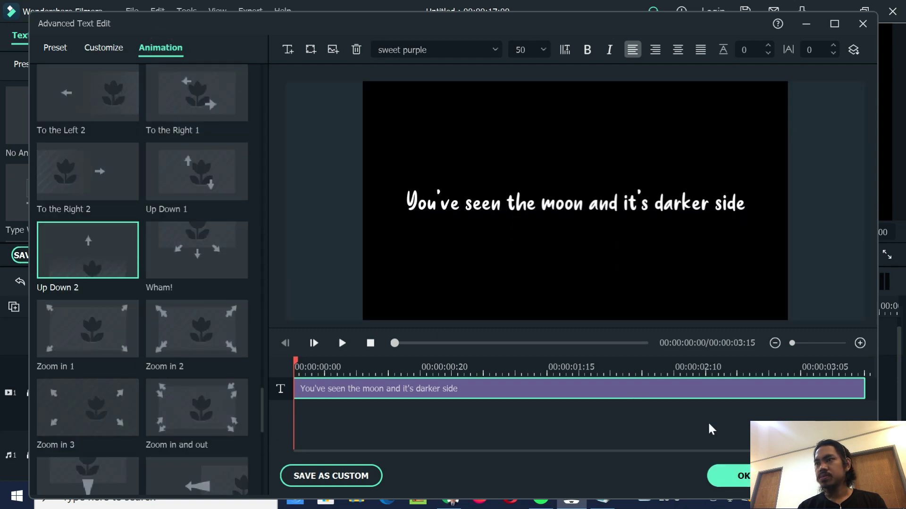
- Apply the Up Down 2 animation to the third title clip, "I can feel the gravity"
click(394, 380)
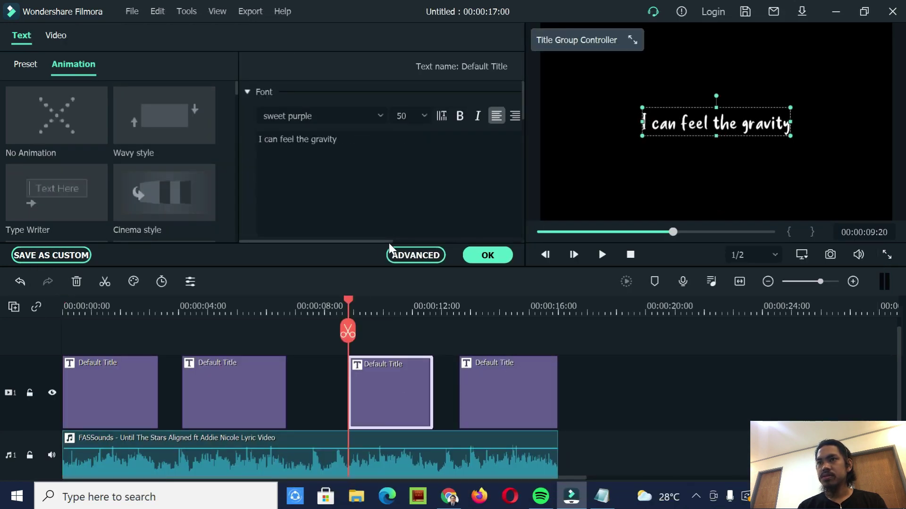
click(401, 254)
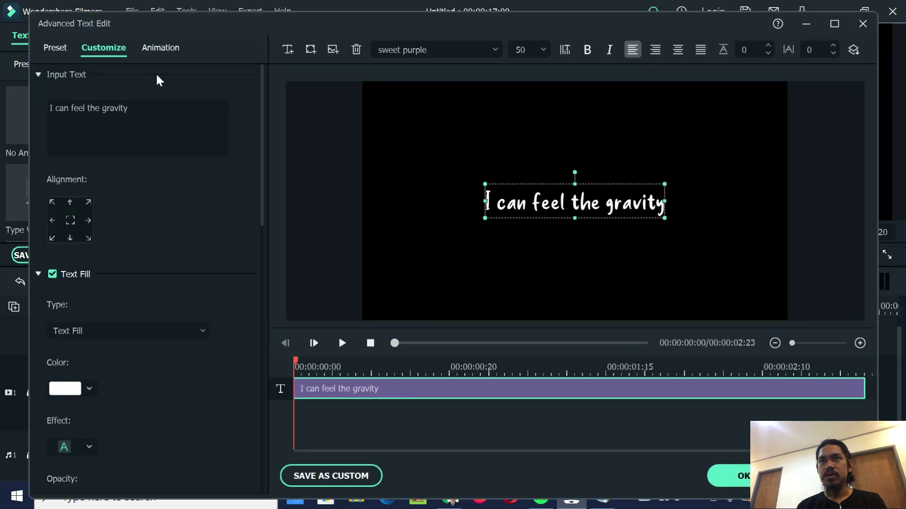
click(161, 48)
click(86, 236)
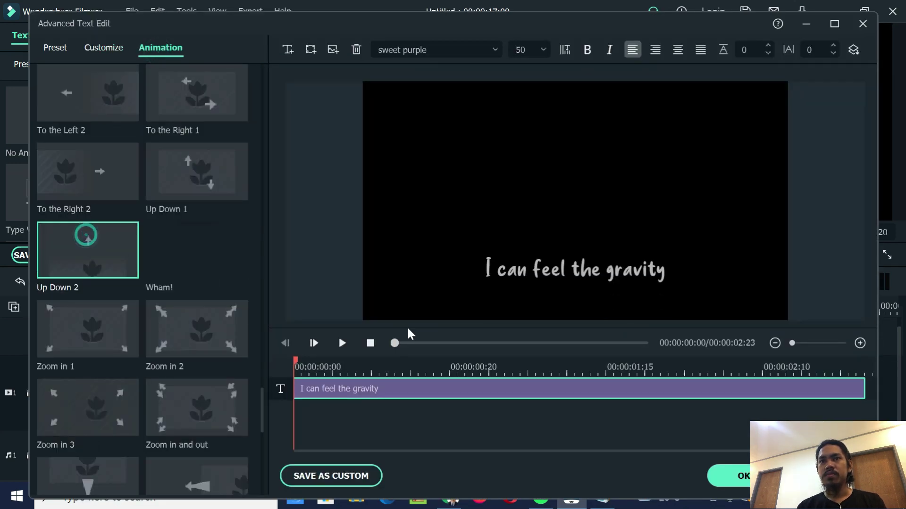
click(728, 475)
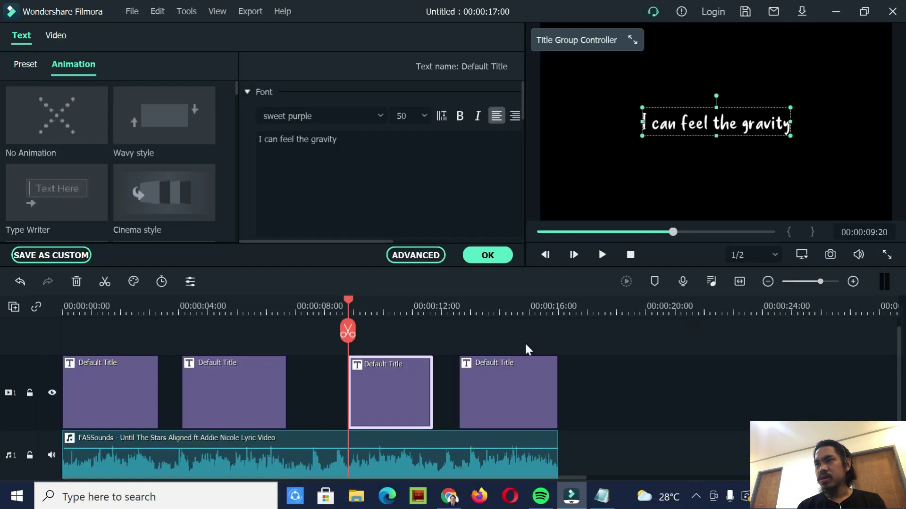
- Apply the Up Down 2 animation to the fourth title clip, "The forces pull between you and me"
click(501, 395)
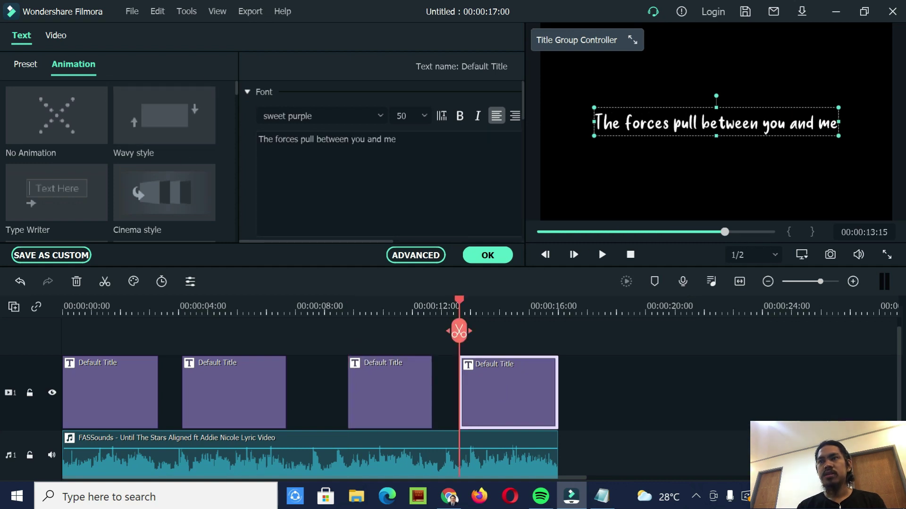
click(426, 255)
scroll(118, 203, down, 4)
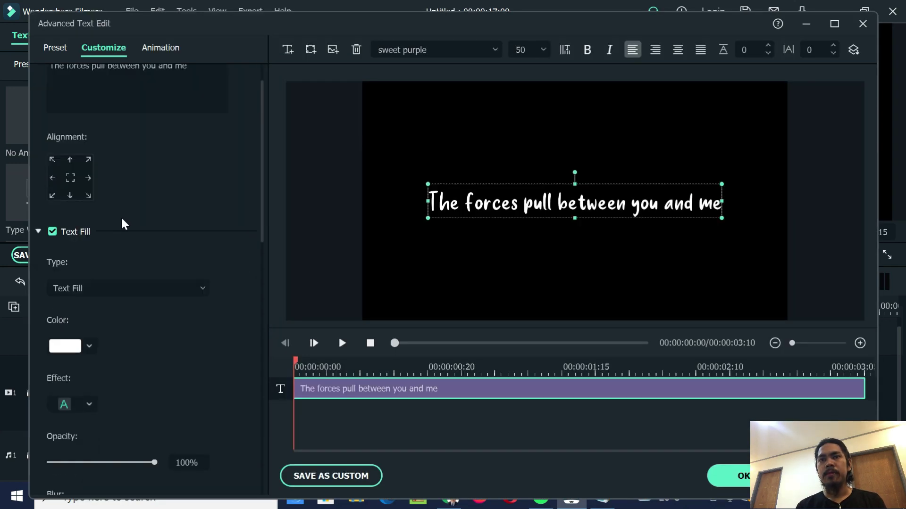
scroll(124, 230, down, 4)
scroll(141, 141, up, 1)
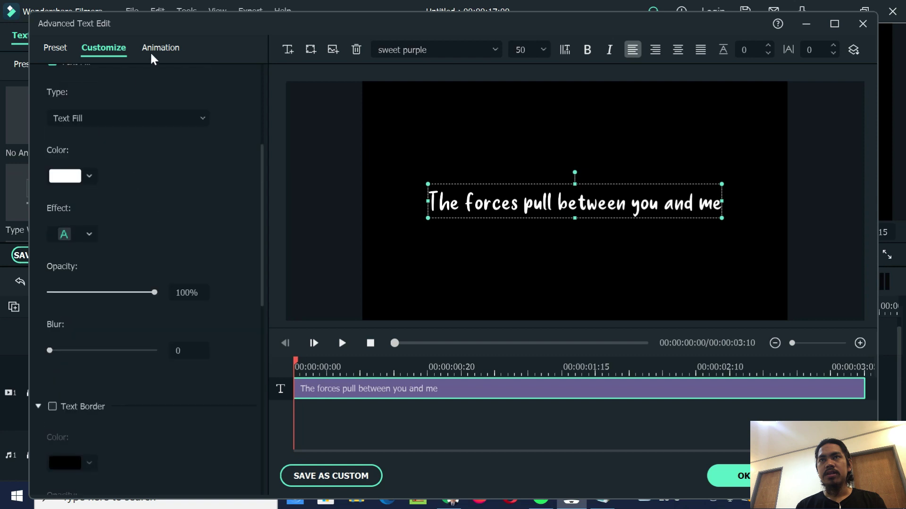
click(154, 48)
click(88, 250)
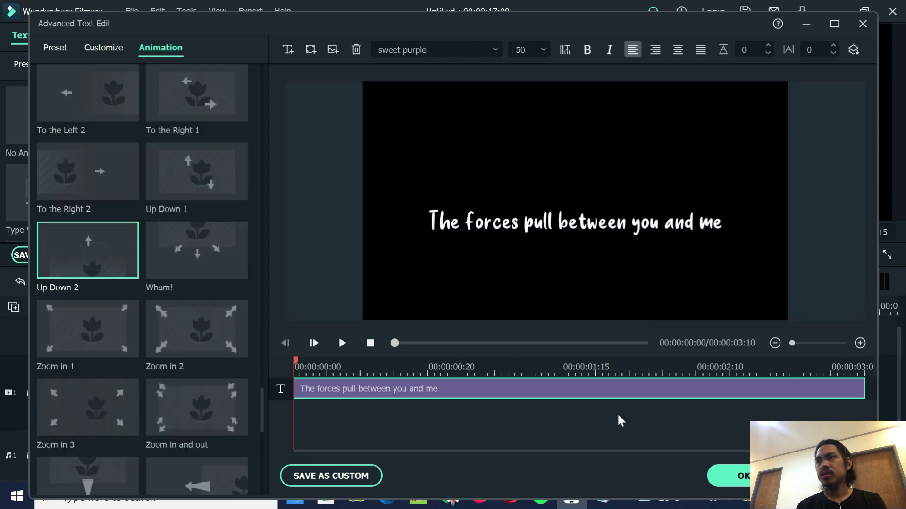
click(729, 482)
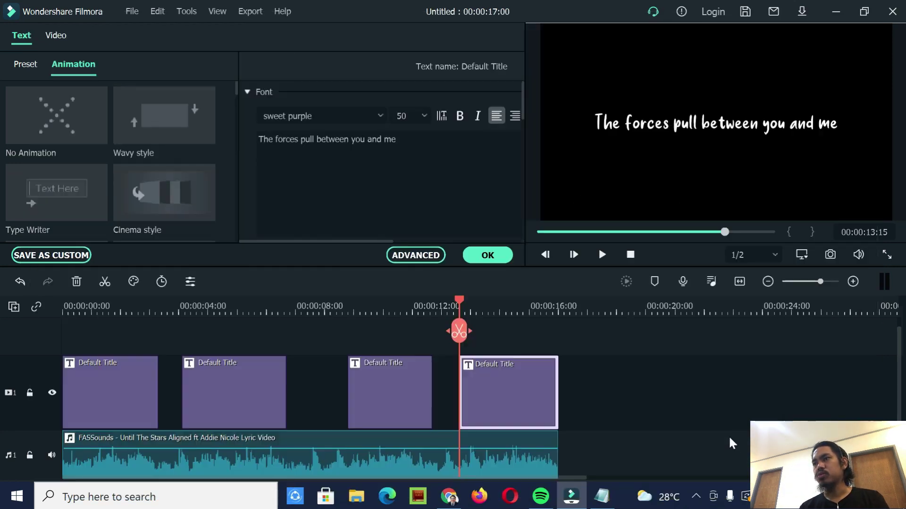
- Reselect the first title clip and close its text settings to return to the media library
click(111, 395)
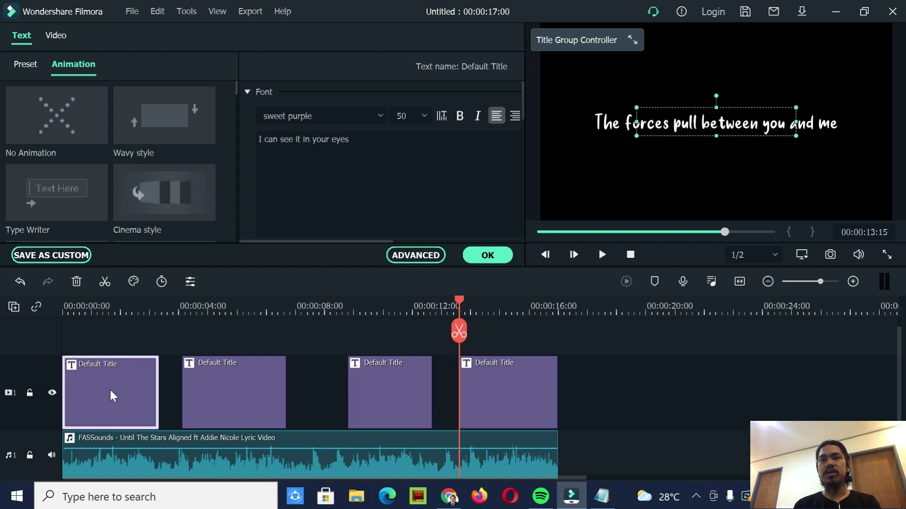
click(507, 381)
click(144, 393)
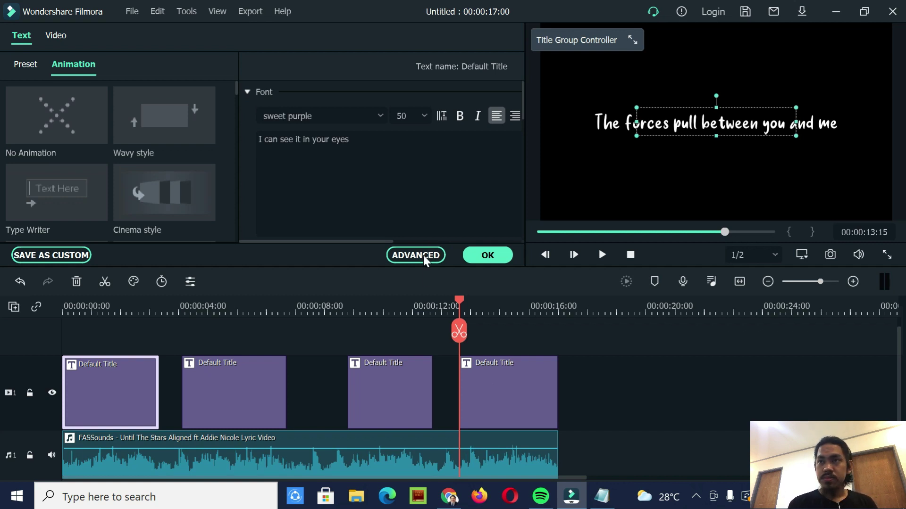
click(484, 258)
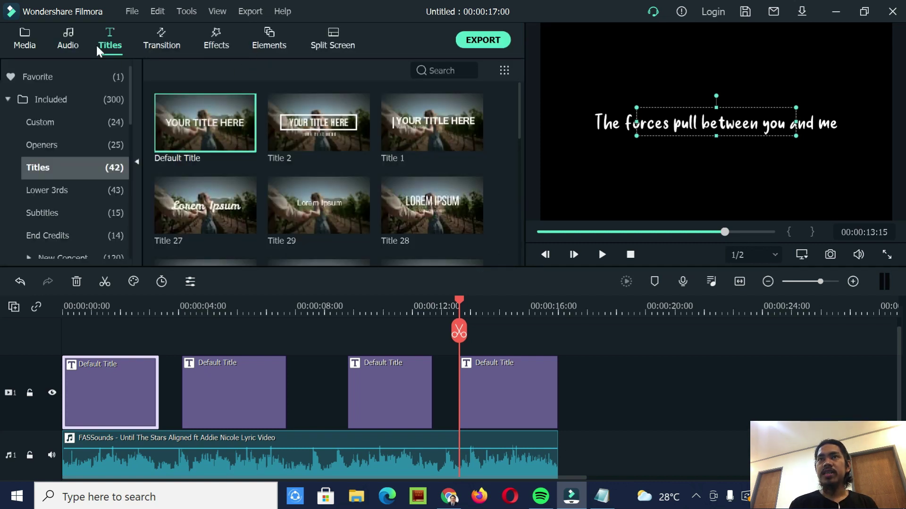
- Search the effects for "mild" and place the Mild effect on the track above the titles, starting at the beginning of the timeline
click(160, 40)
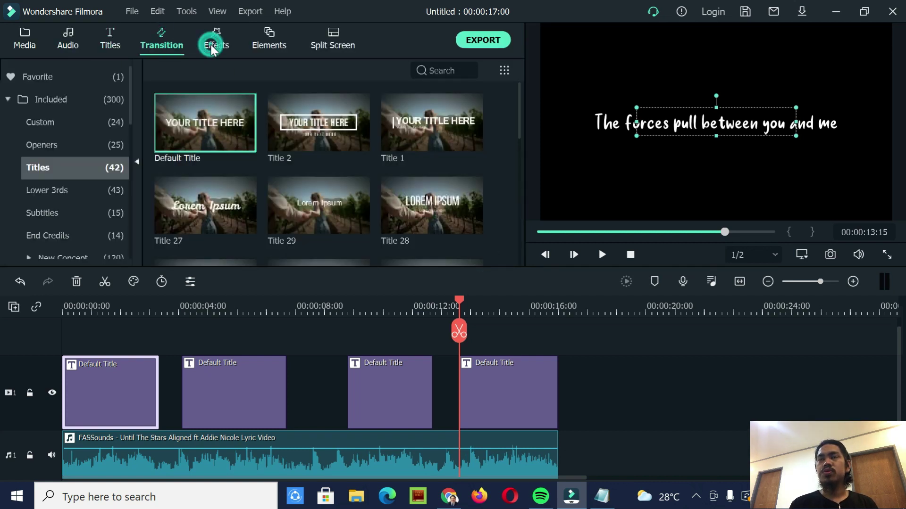
click(211, 44)
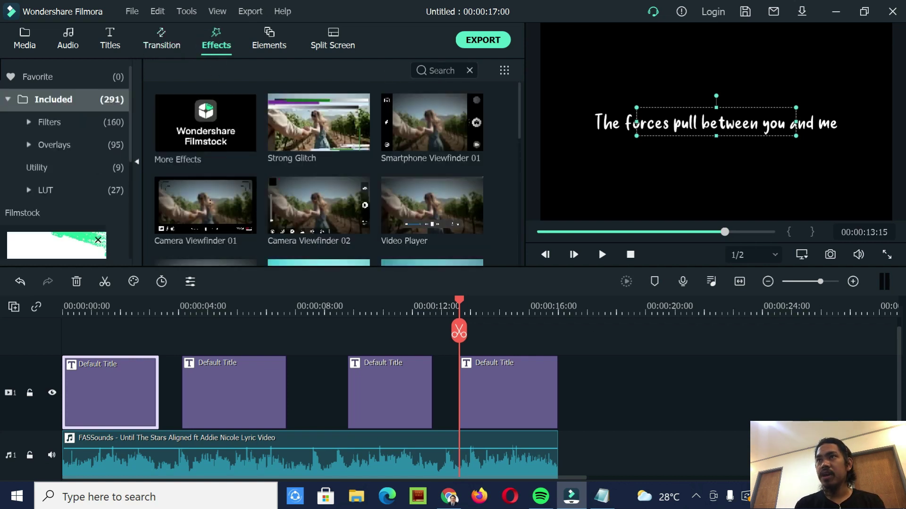
click(437, 70)
text(mild)
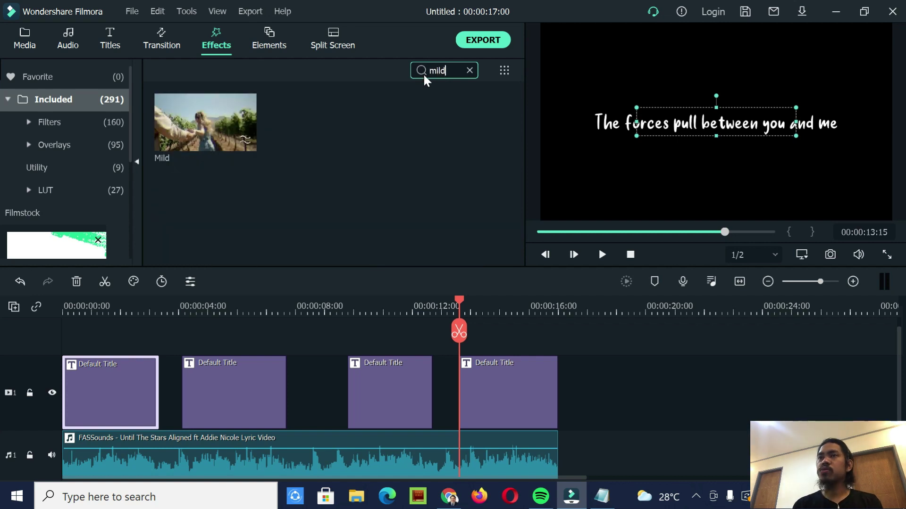
click(203, 117)
drag(203, 117, 74, 332)
drag(61, 340, 62, 339)
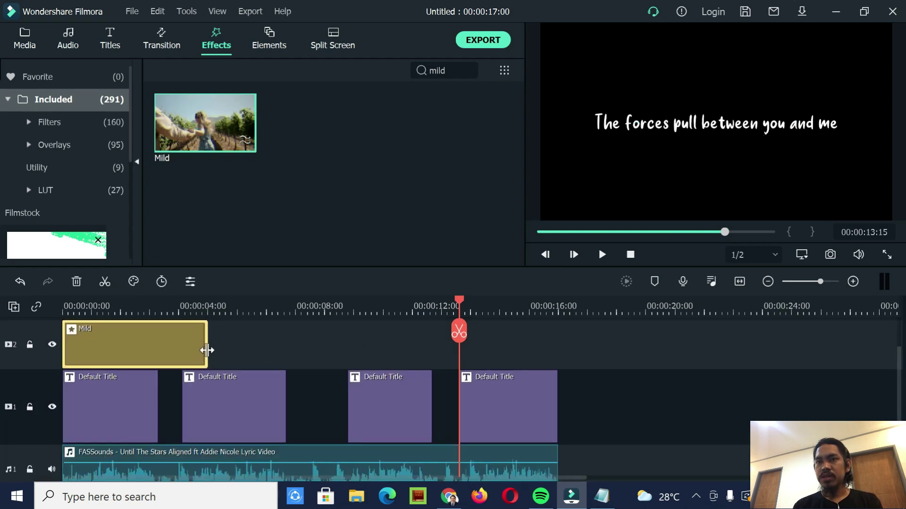
- Lock the track that holds the four title clips
scroll(178, 350, down, 1)
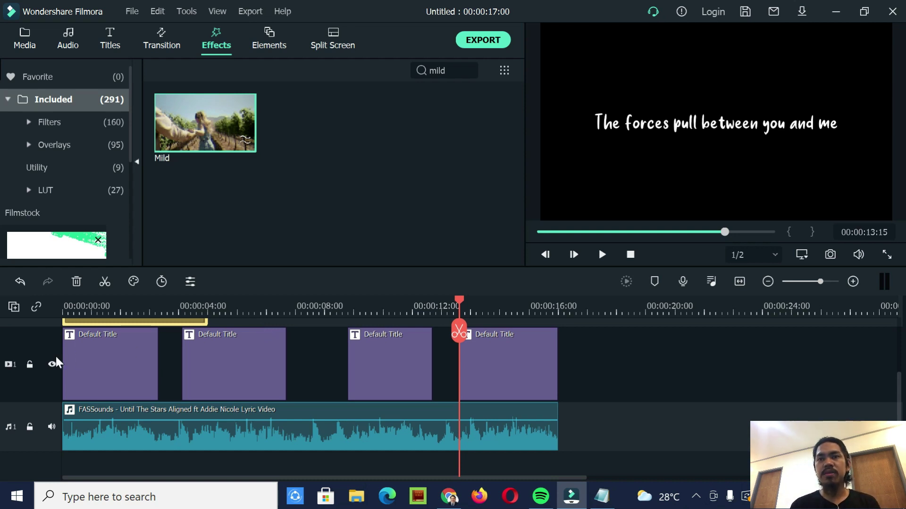
click(29, 364)
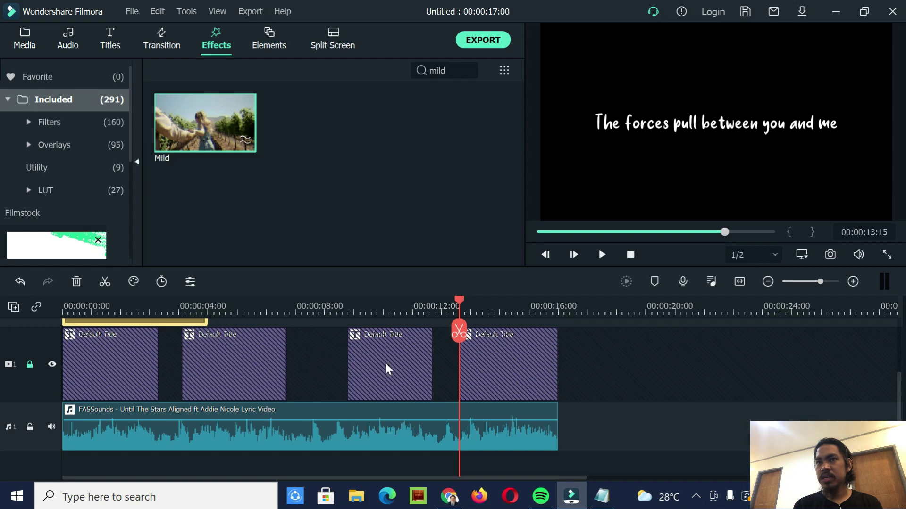
scroll(123, 372, down, 1)
scroll(129, 373, up, 3)
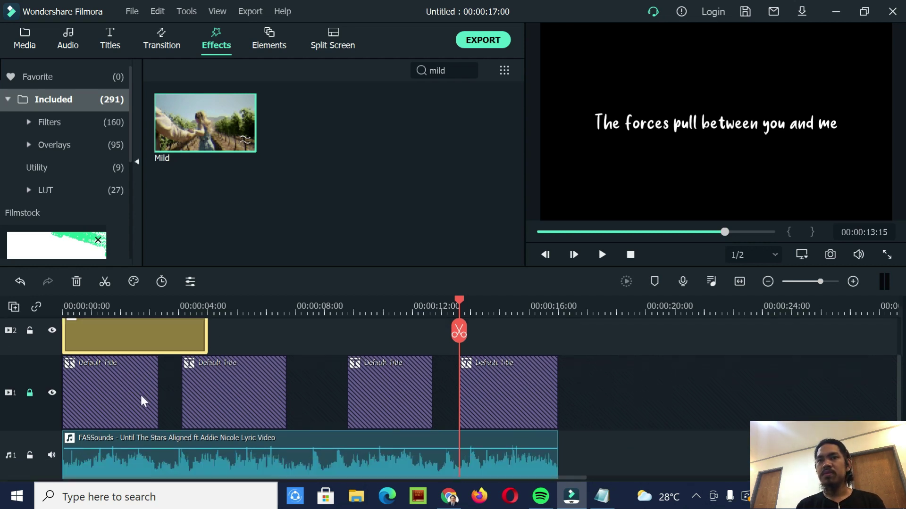
- Extend the Mild effect clip to the end of the audio at 00:00:17:00 and open its effect properties
scroll(140, 394, down, 1)
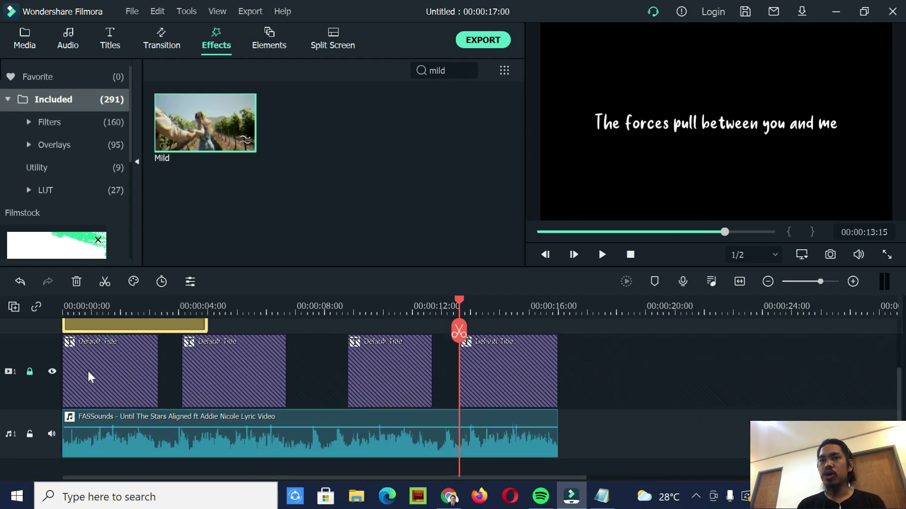
scroll(189, 377, up, 2)
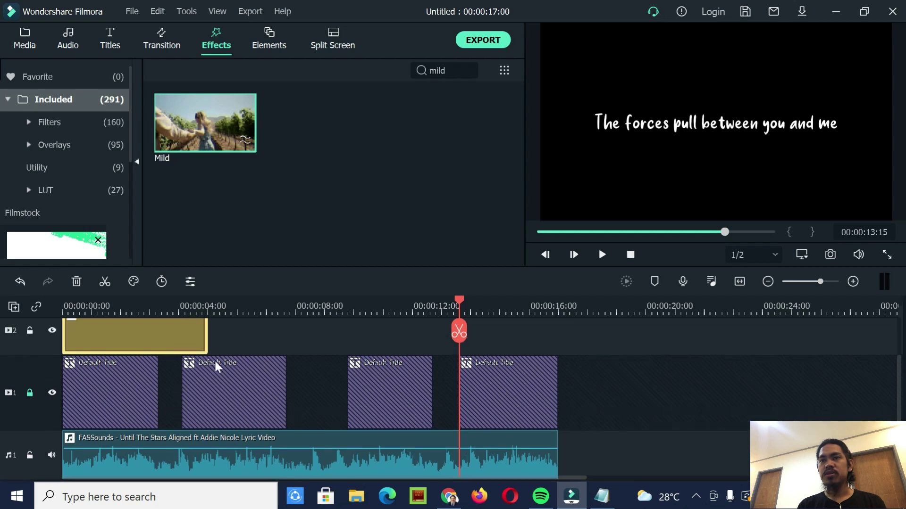
drag(204, 360, 557, 360)
right_click(269, 343)
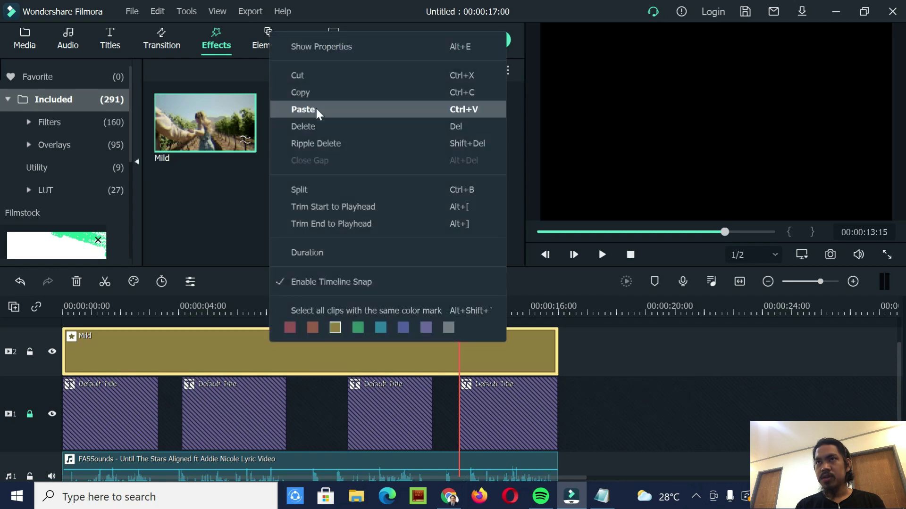
click(325, 47)
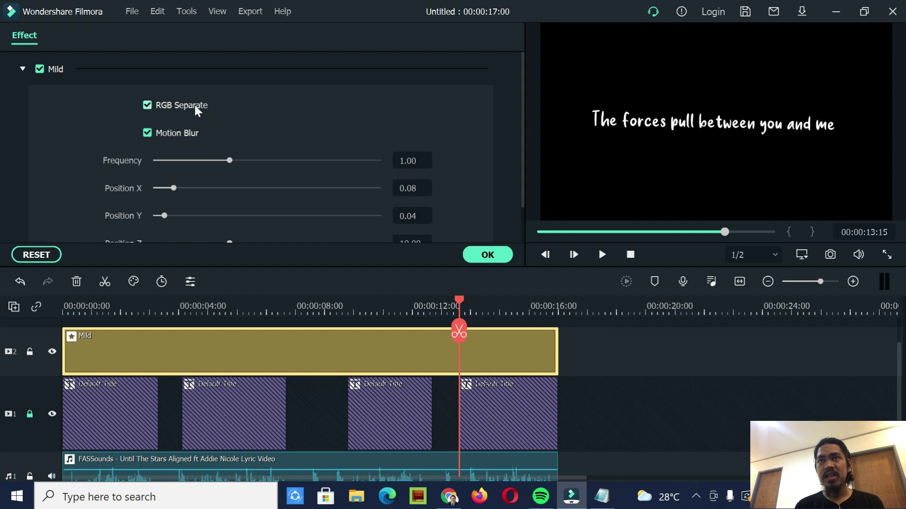
- Turn off RGB Separate for the Mild effect, set its Frequency to 2.00, and apply the settings
click(149, 103)
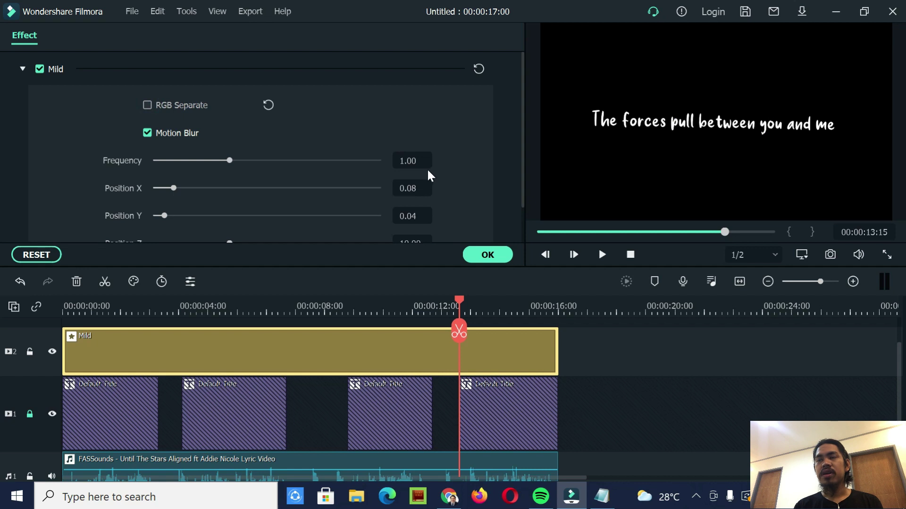
click(409, 162)
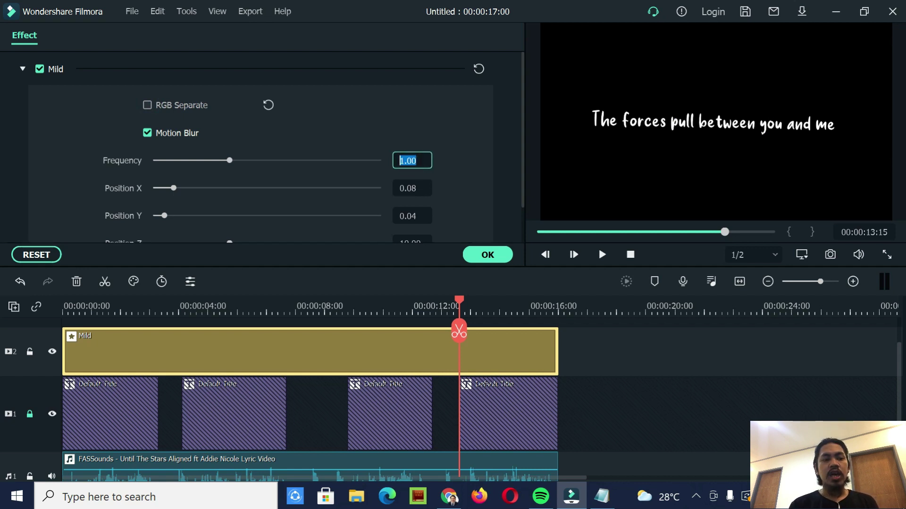
text(2)
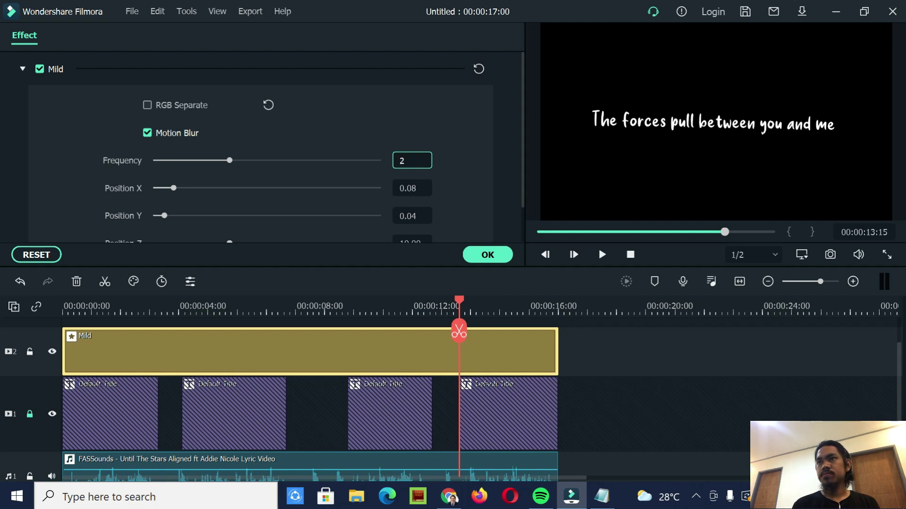
key(Return)
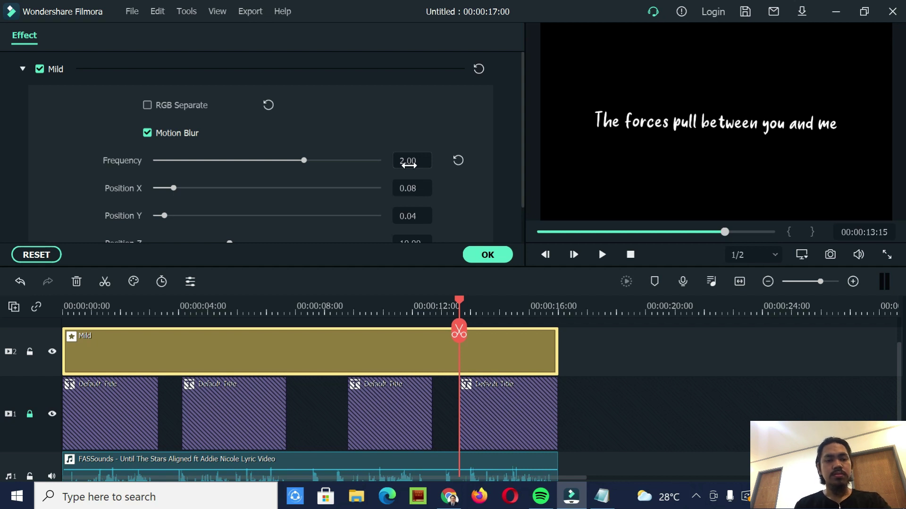
click(487, 255)
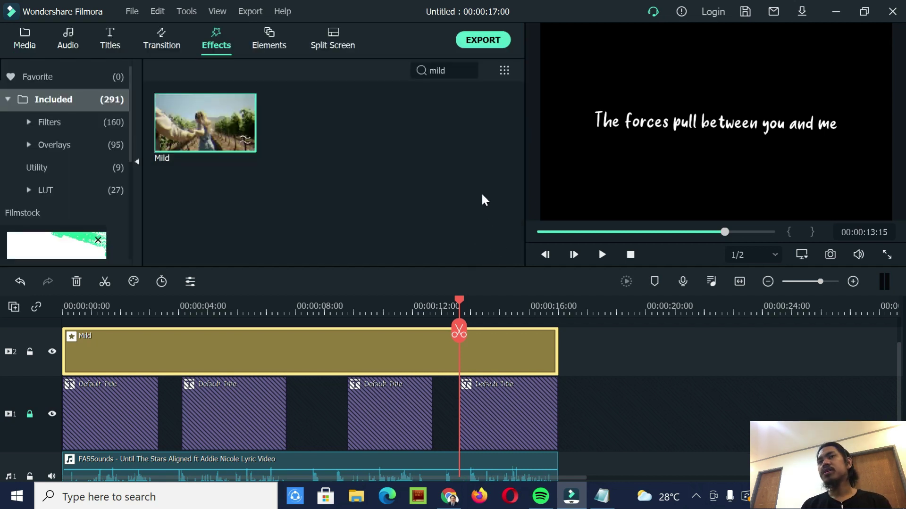
- Return to the project media library and play the whole lyric video from the beginning
scroll(508, 277, up, 2)
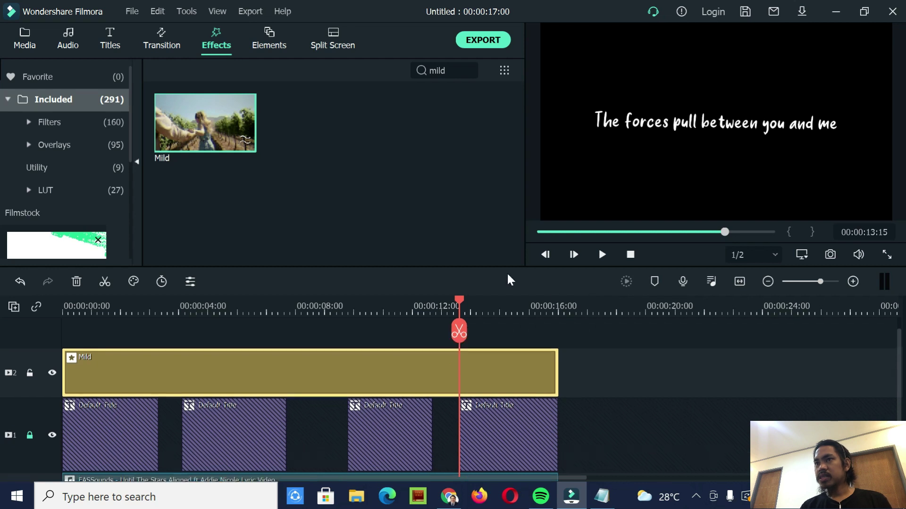
scroll(380, 393, down, 1)
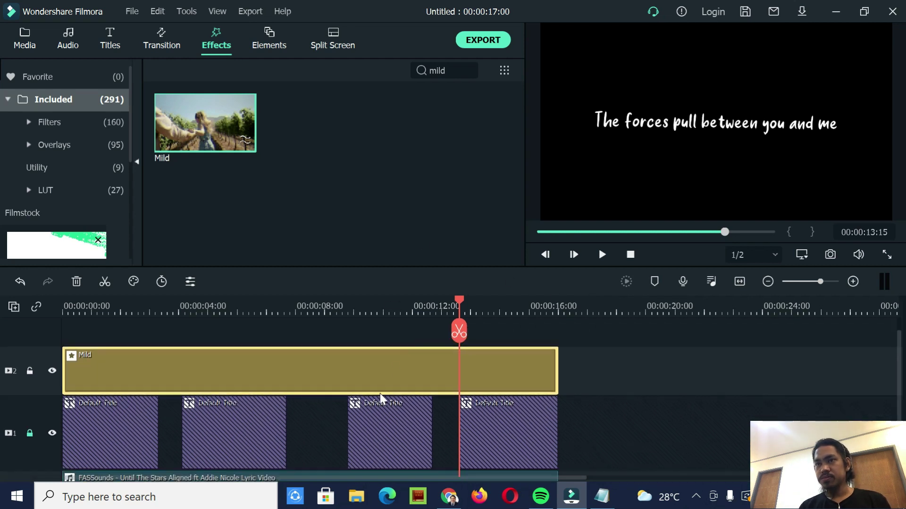
click(26, 39)
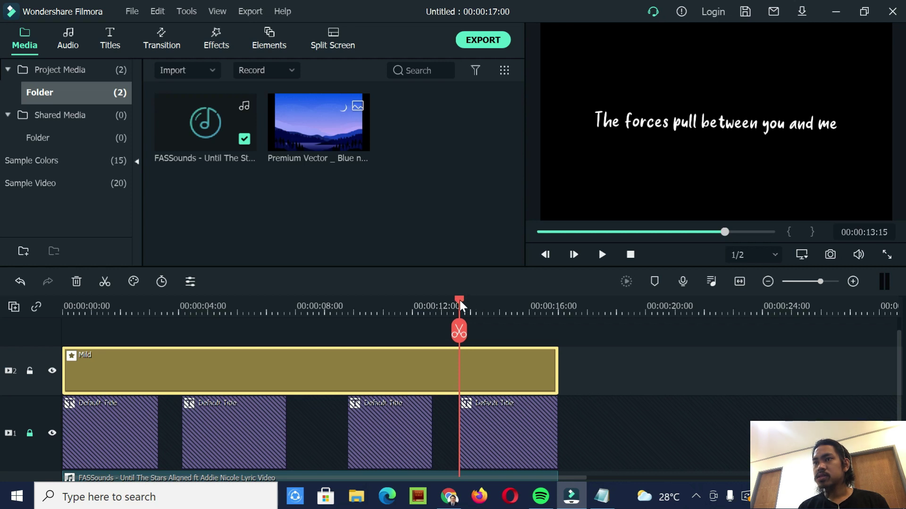
drag(459, 300, 59, 322)
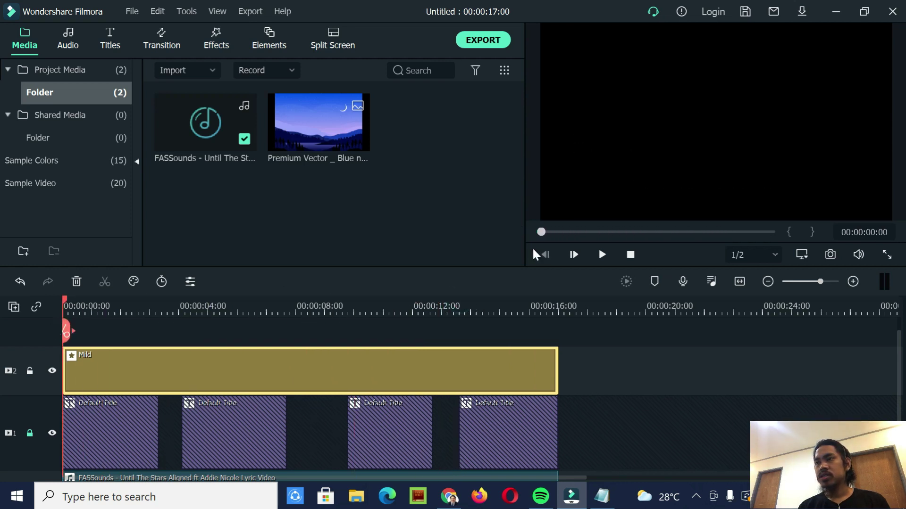
click(601, 256)
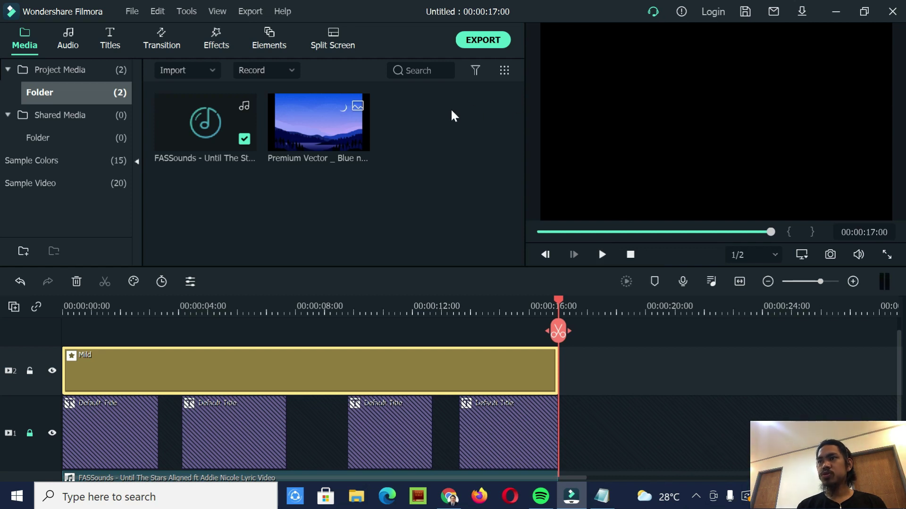
- Export the lyric video locally as an MP4 at Best quality to D:/PC/YT videos and close the export window
scroll(358, 279, down, 1)
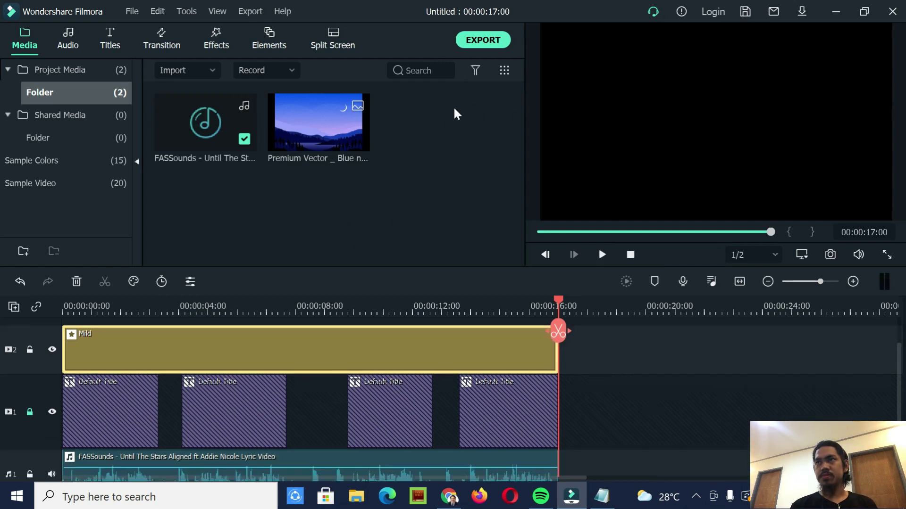
click(484, 39)
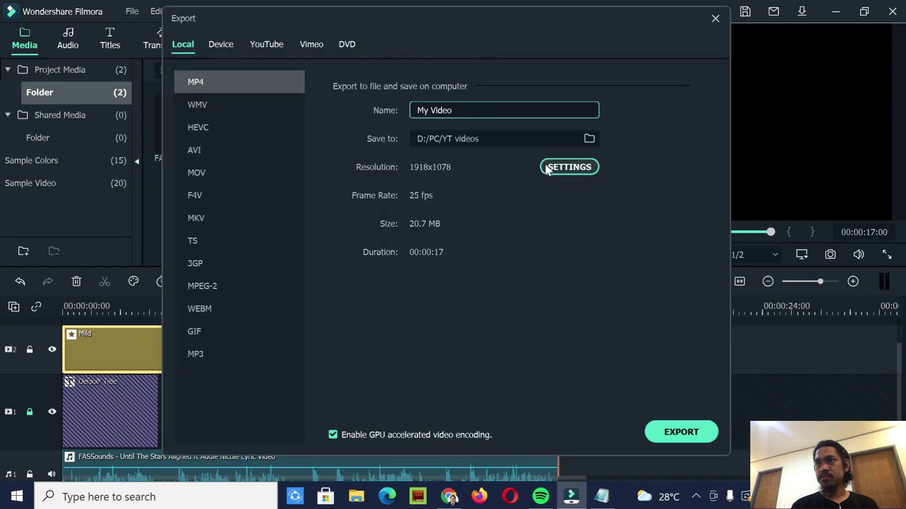
click(564, 171)
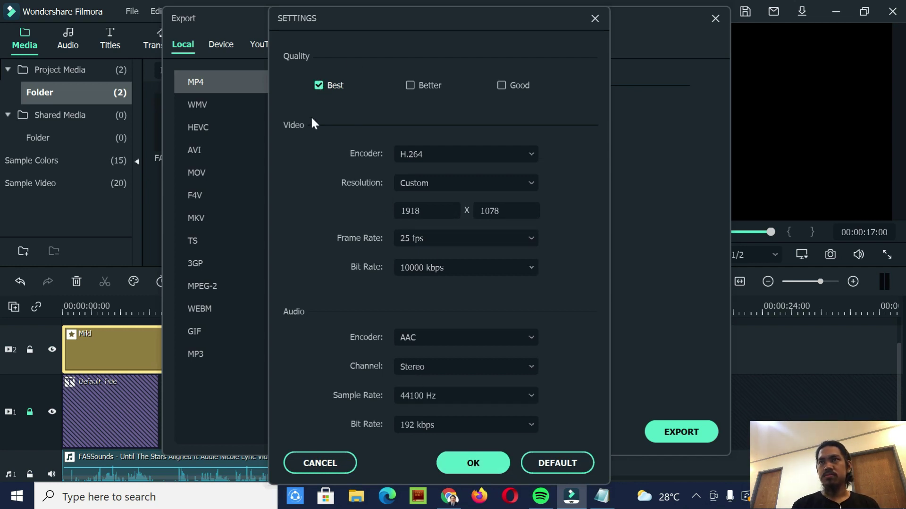
click(474, 463)
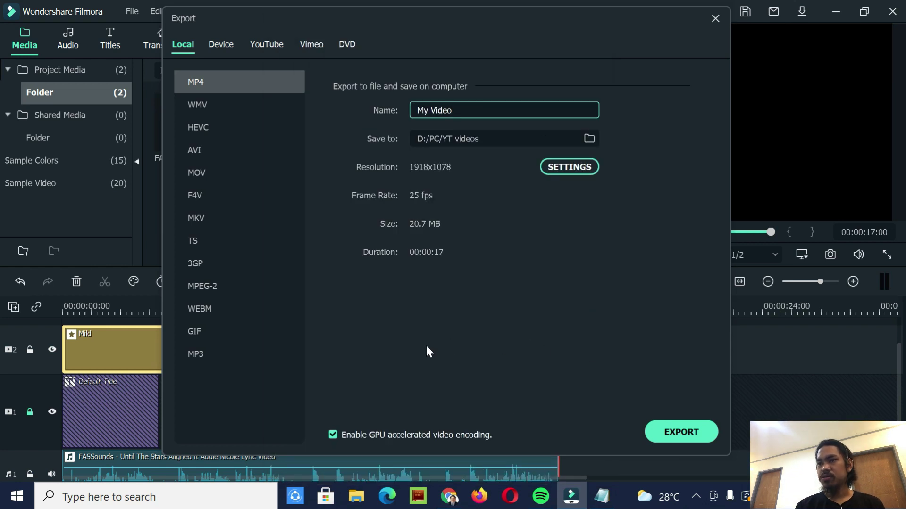
click(685, 430)
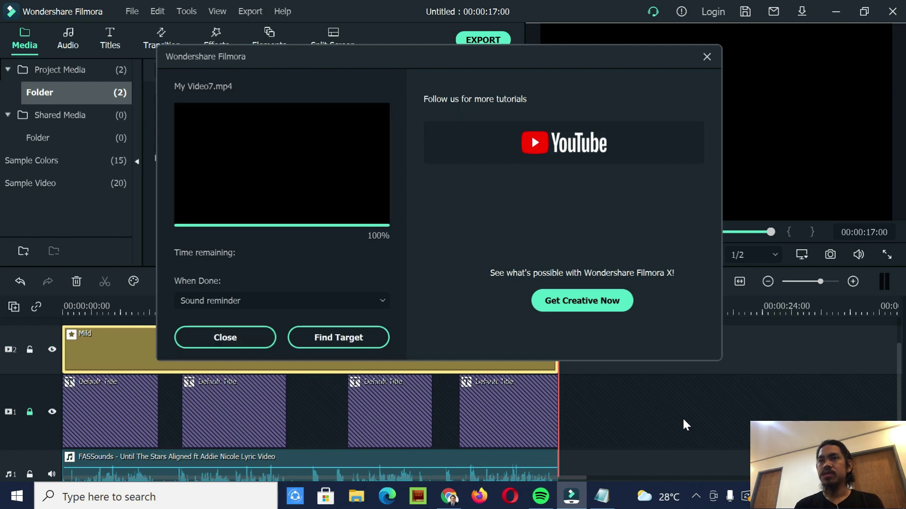
click(225, 338)
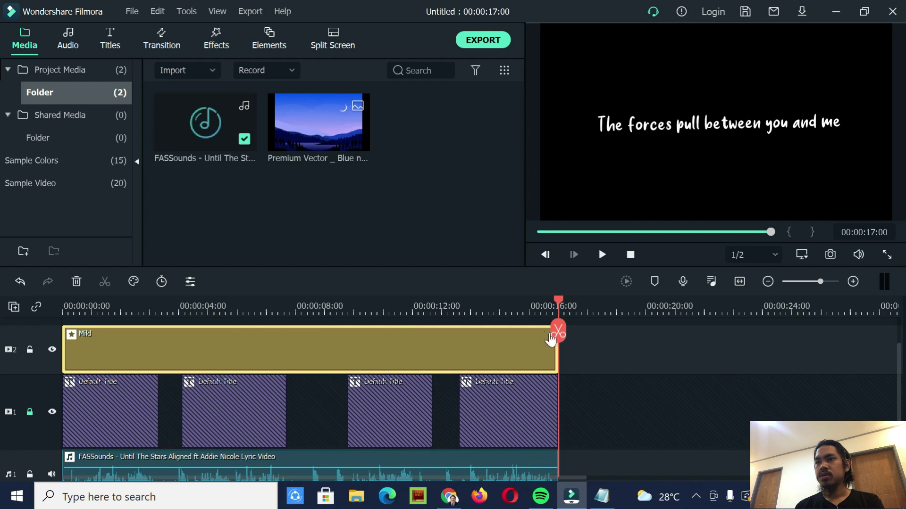
scroll(526, 344, down, 1)
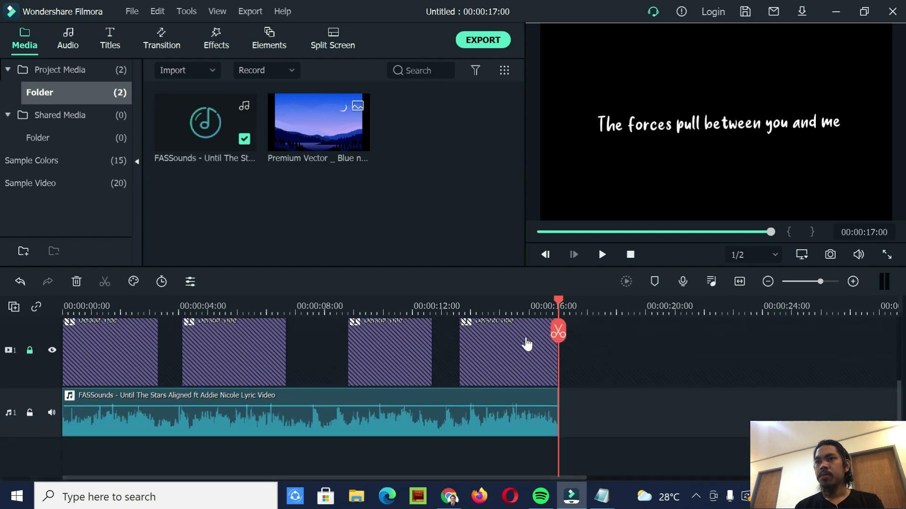
scroll(459, 398, up, 1)
scroll(457, 398, down, 1)
scroll(457, 394, up, 1)
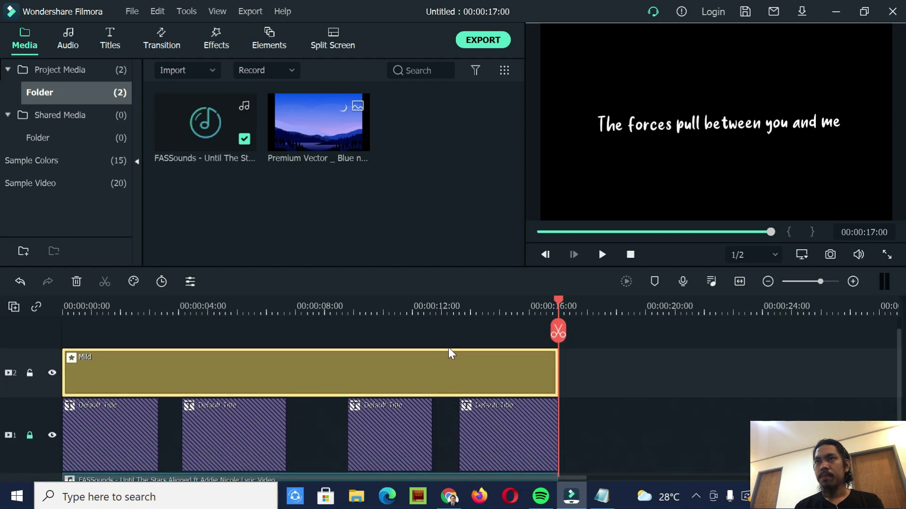
scroll(448, 347, down, 1)
- Start a media import and browse to the YT videos folder inside the PC folder
double_click(411, 125)
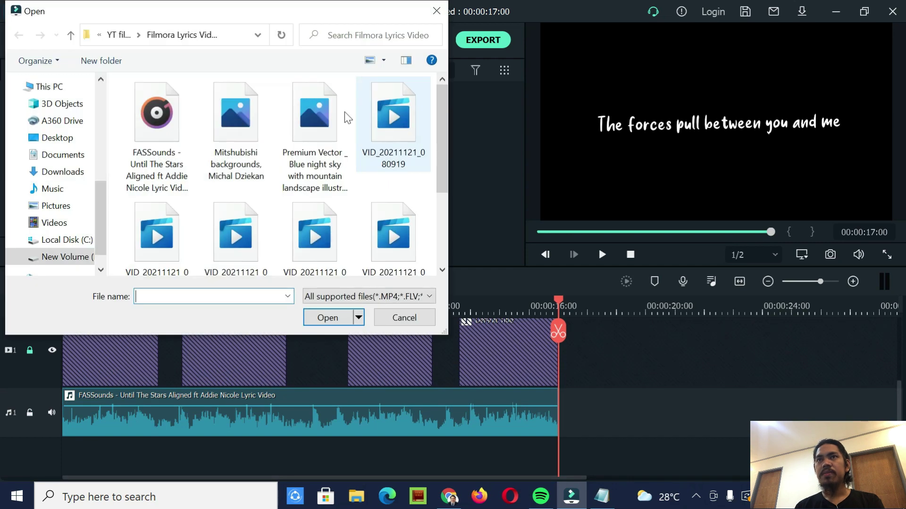
scroll(71, 198, down, 1)
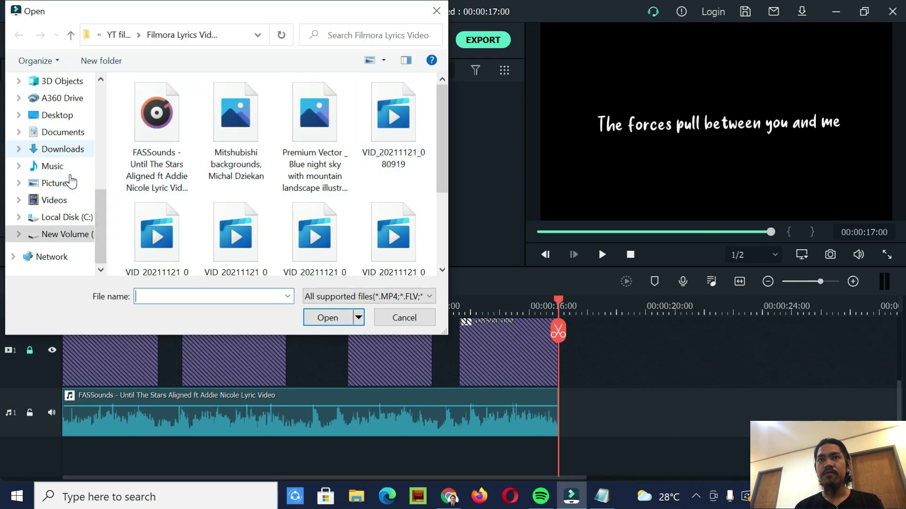
scroll(77, 220, up, 5)
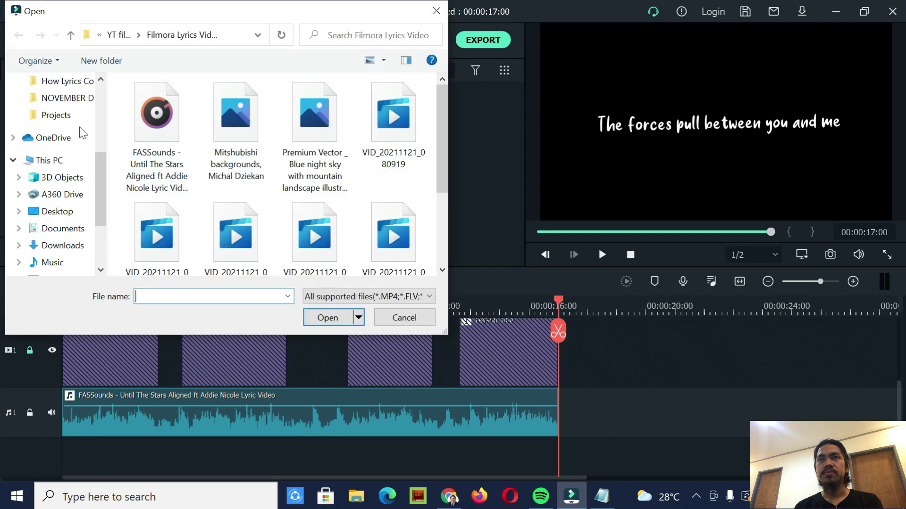
scroll(70, 137, up, 3)
scroll(70, 141, down, 4)
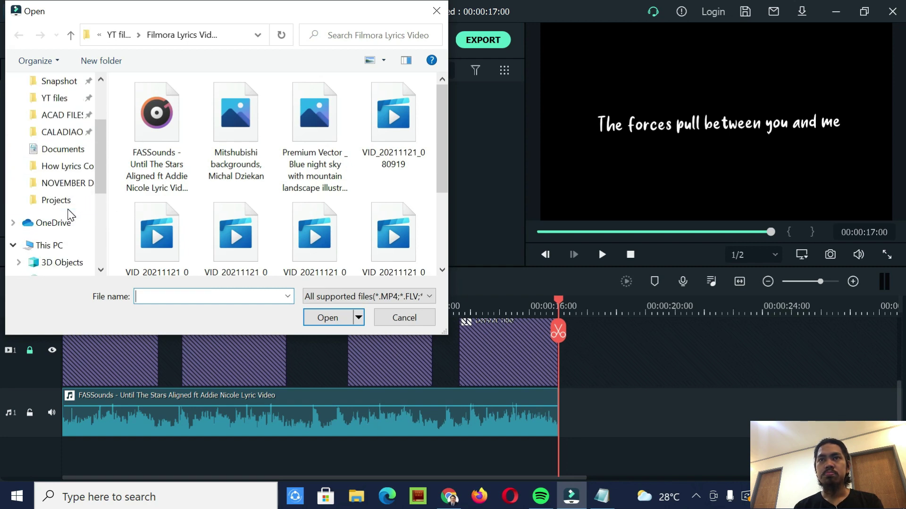
scroll(70, 151, up, 3)
scroll(66, 156, up, 2)
click(47, 161)
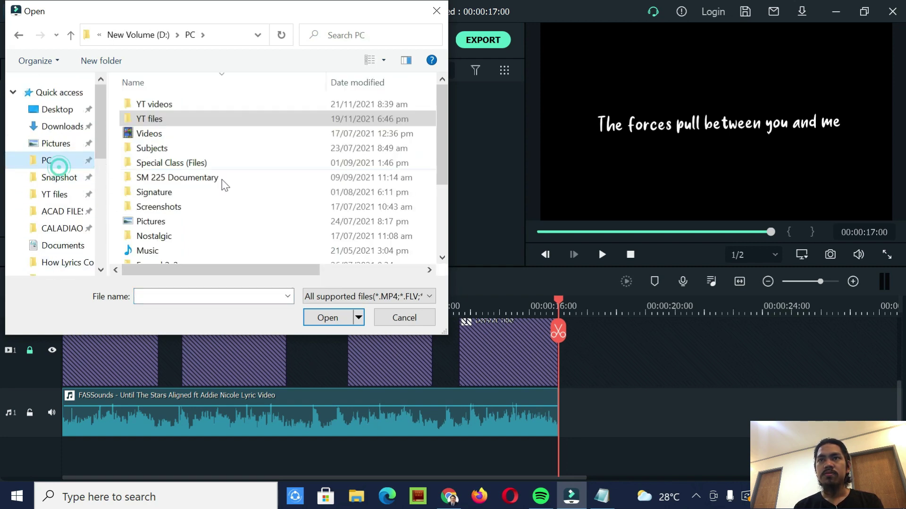
scroll(222, 183, down, 3)
scroll(179, 151, up, 3)
double_click(177, 105)
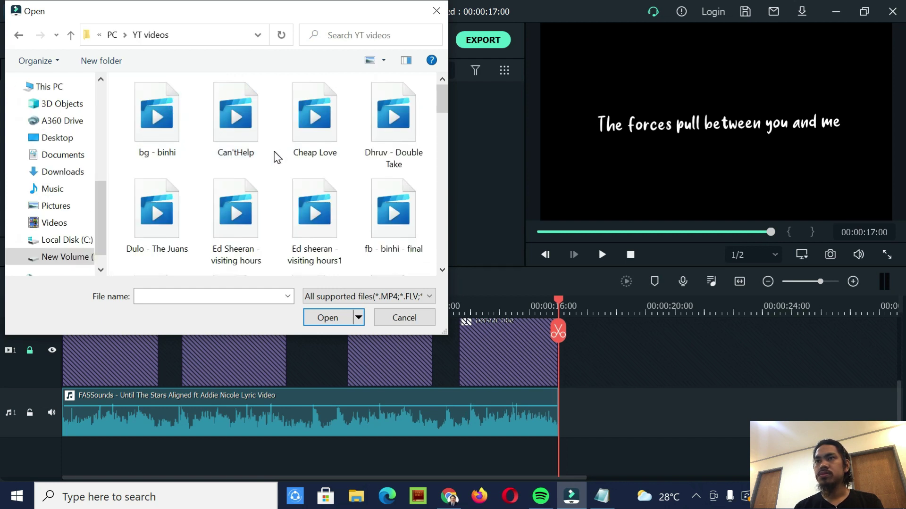
- Import the exported video My Video7 into the project media
scroll(278, 156, down, 5)
scroll(302, 166, up, 1)
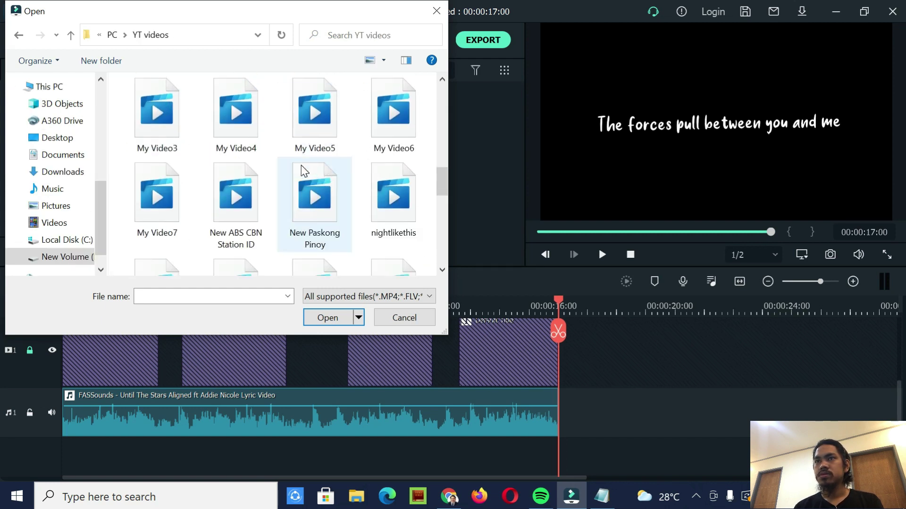
click(175, 201)
click(334, 318)
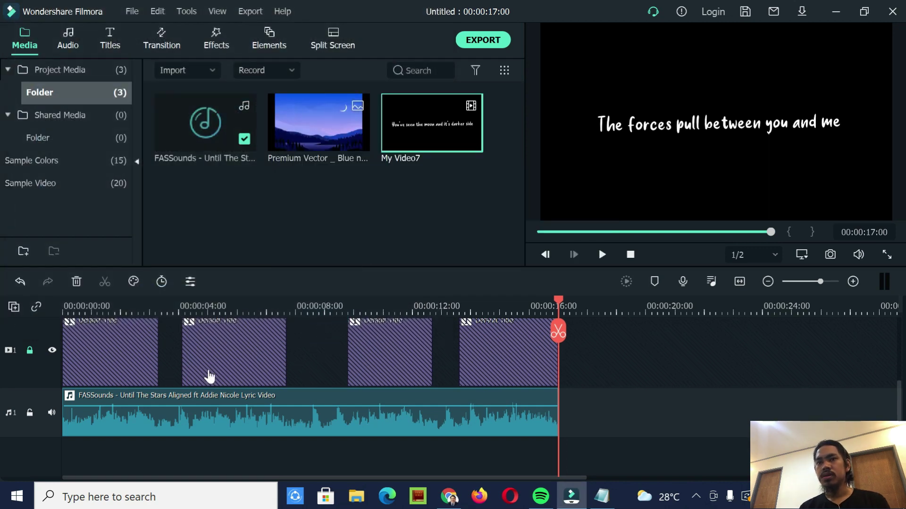
- Unlock the title track and delete the Mild effect, all titles and the audio from the timeline
click(30, 350)
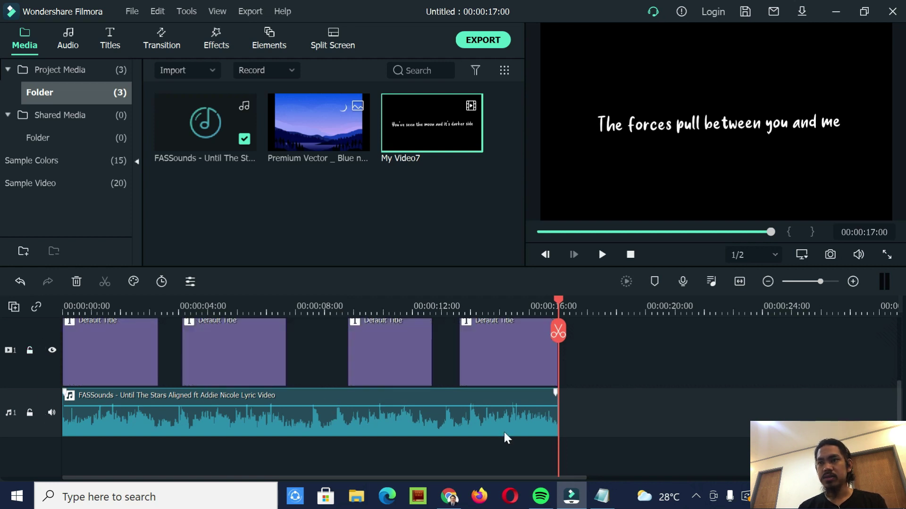
drag(601, 413, 183, 347)
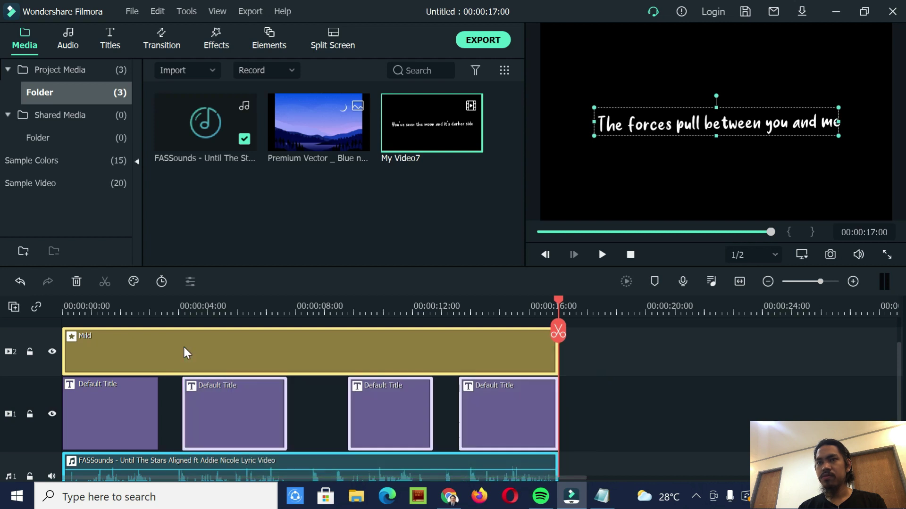
key(Delete)
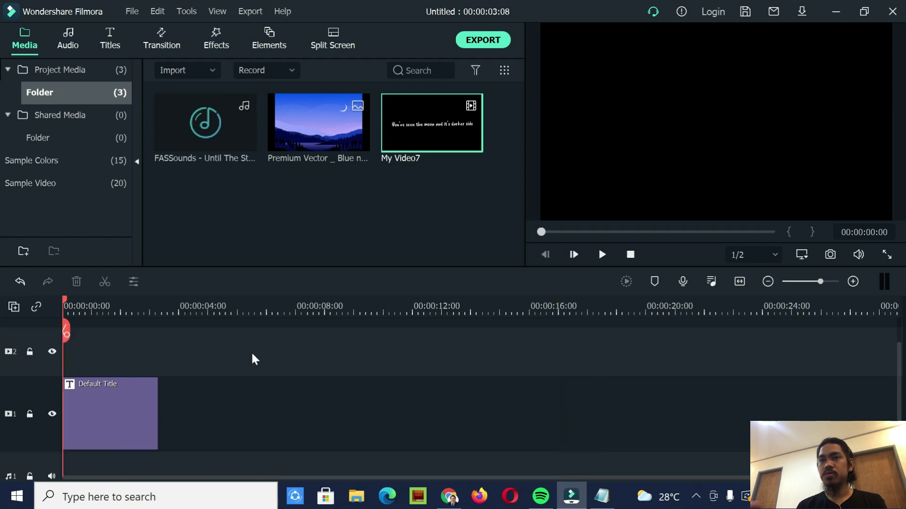
click(122, 391)
key(Delete)
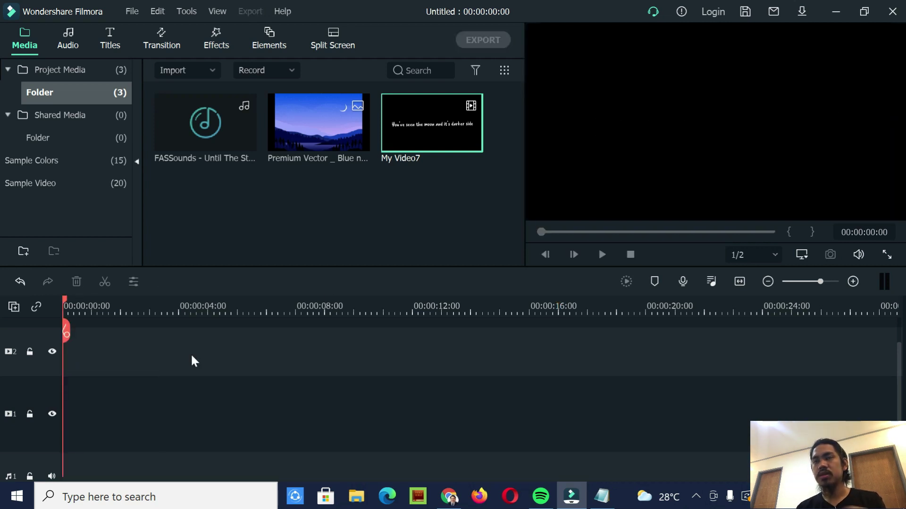
- Place the blue night sky image on video track 2 and My Video7 on video track 1, both at the timeline start
mouse_move(437, 143)
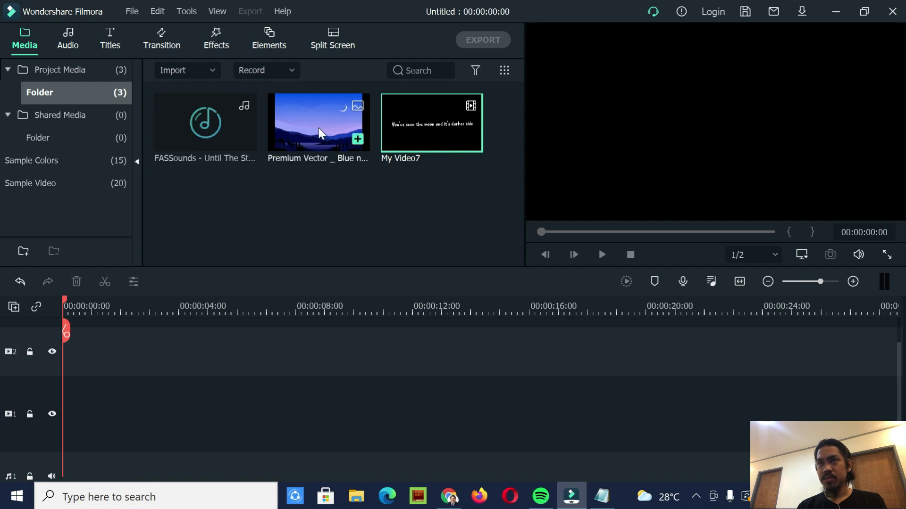
drag(318, 126, 69, 329)
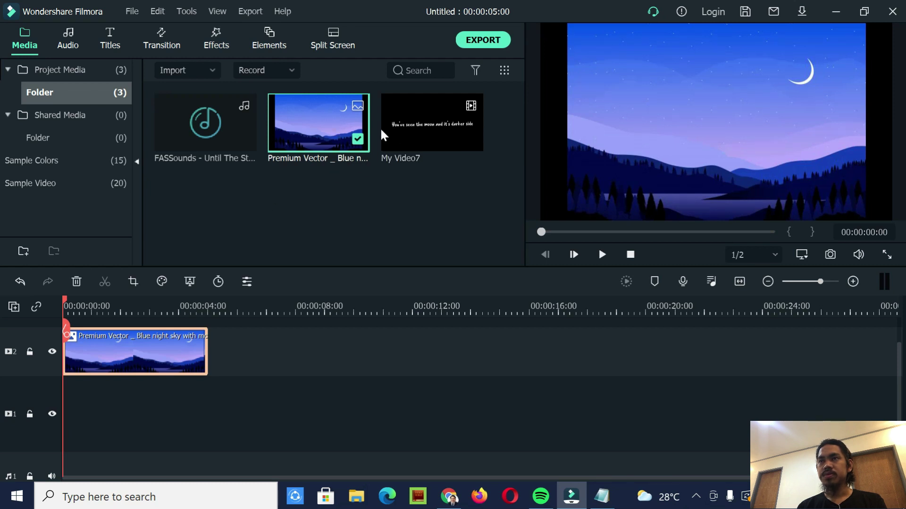
drag(415, 123, 108, 392)
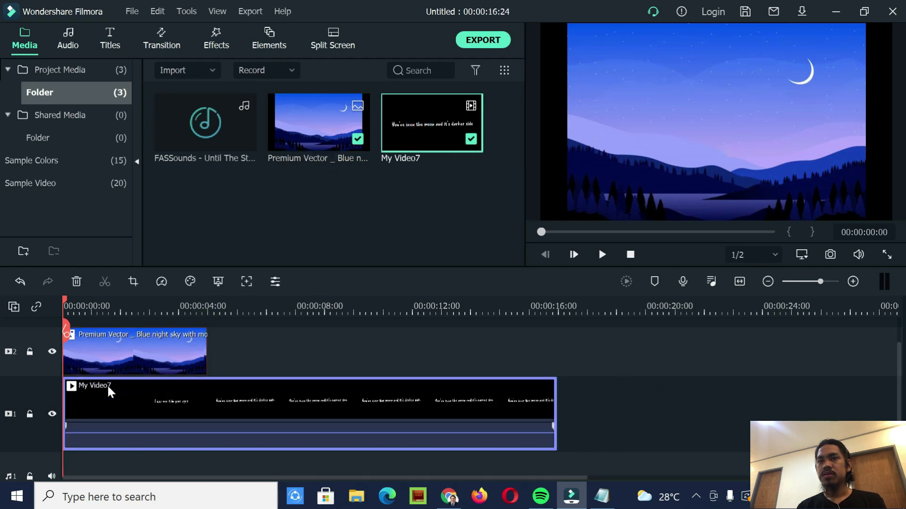
- Extend the night sky image clip to match the end of the My Video7 clip
click(183, 348)
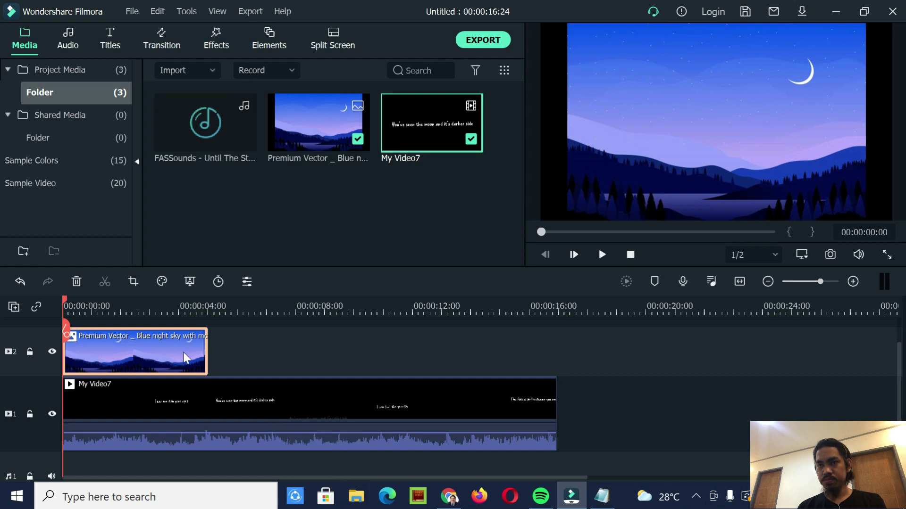
drag(208, 357, 558, 368)
scroll(384, 350, down, 1)
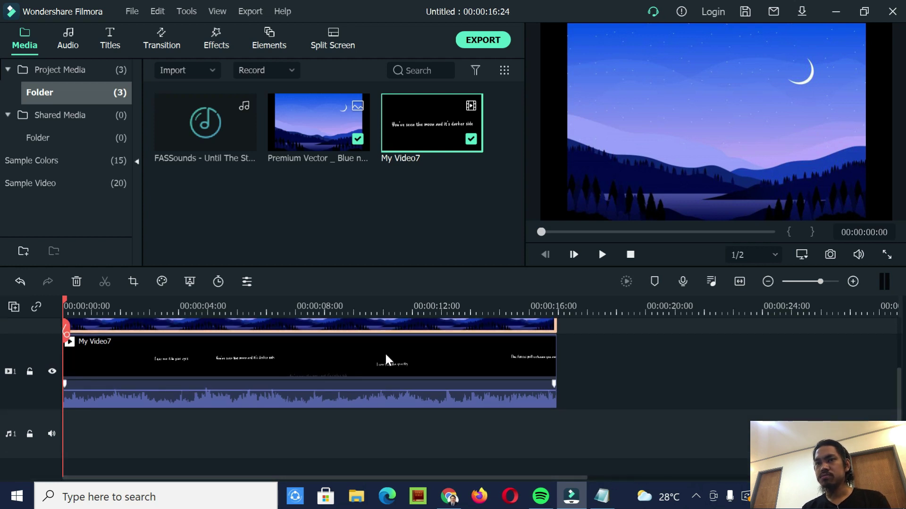
- Crop the blue night sky image clip on video track 2 to a 16:9 ratio, with the crop frame aligned to the image's lower edge
scroll(384, 351, up, 2)
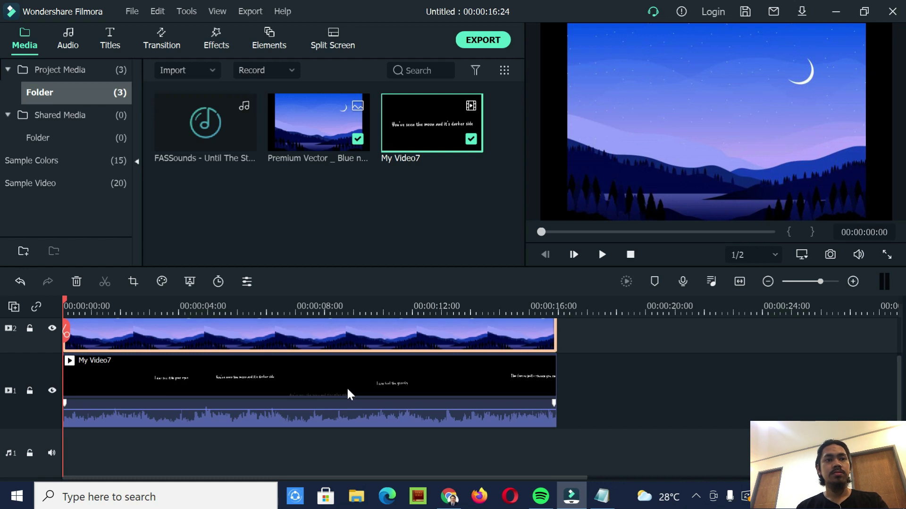
scroll(347, 391, up, 1)
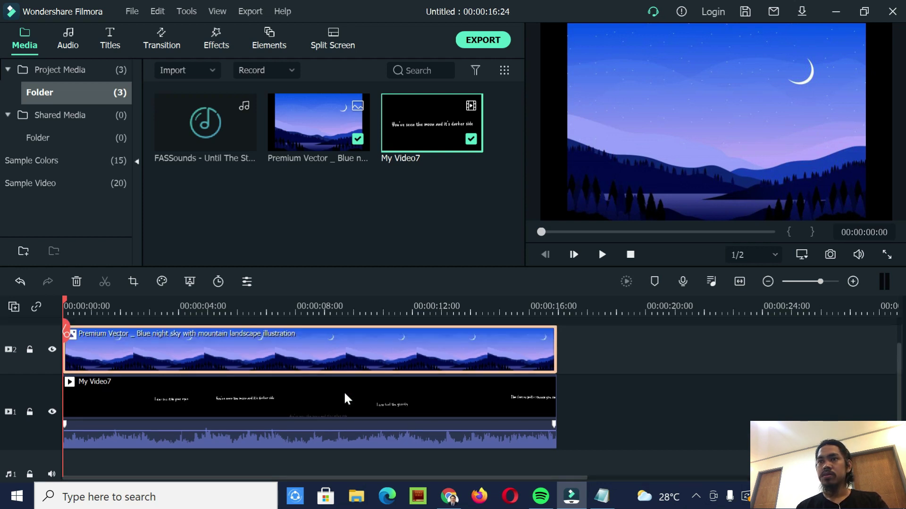
double_click(272, 360)
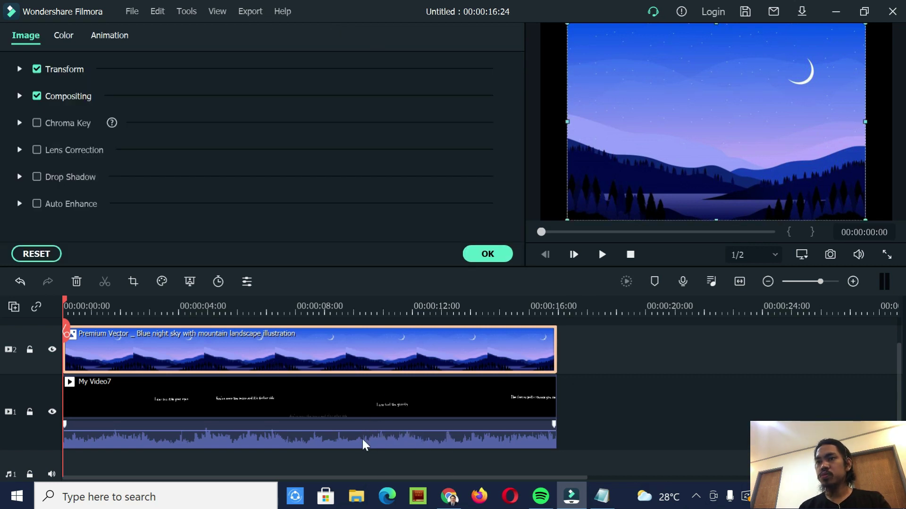
double_click(324, 403)
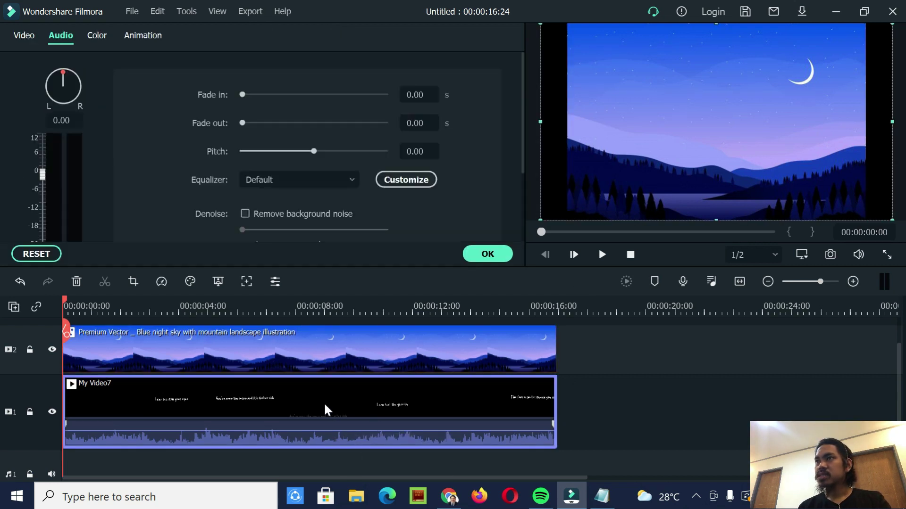
double_click(327, 363)
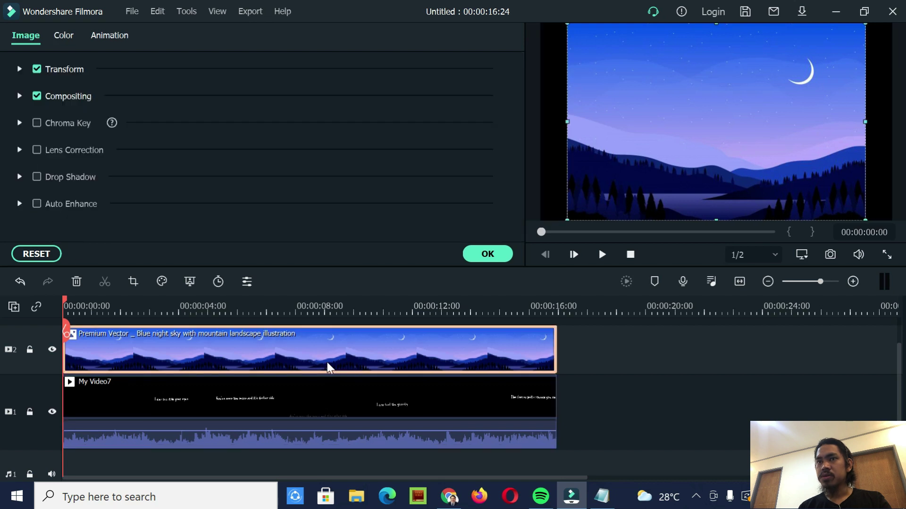
click(134, 281)
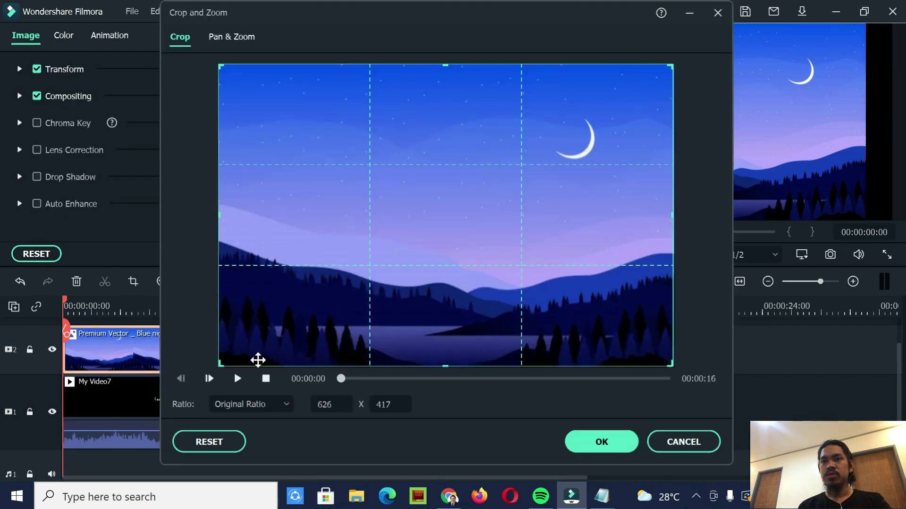
click(271, 402)
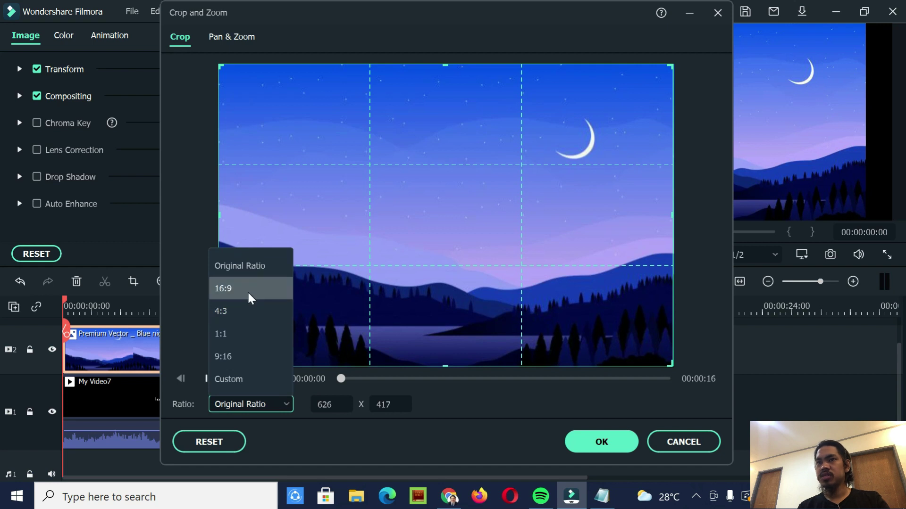
click(246, 289)
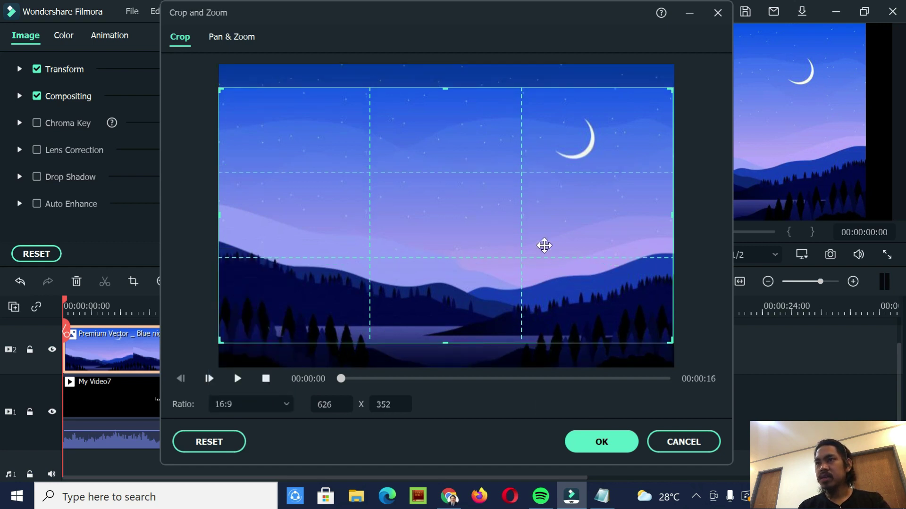
drag(542, 245, 544, 285)
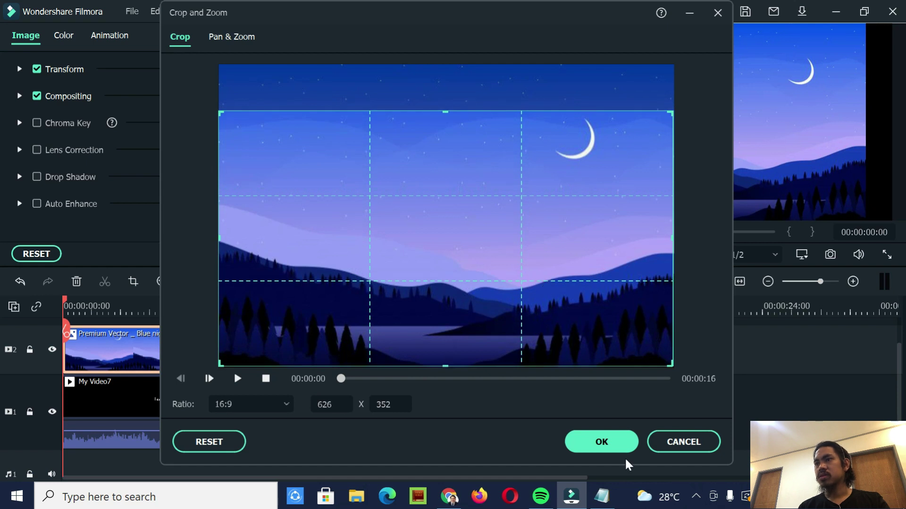
click(609, 444)
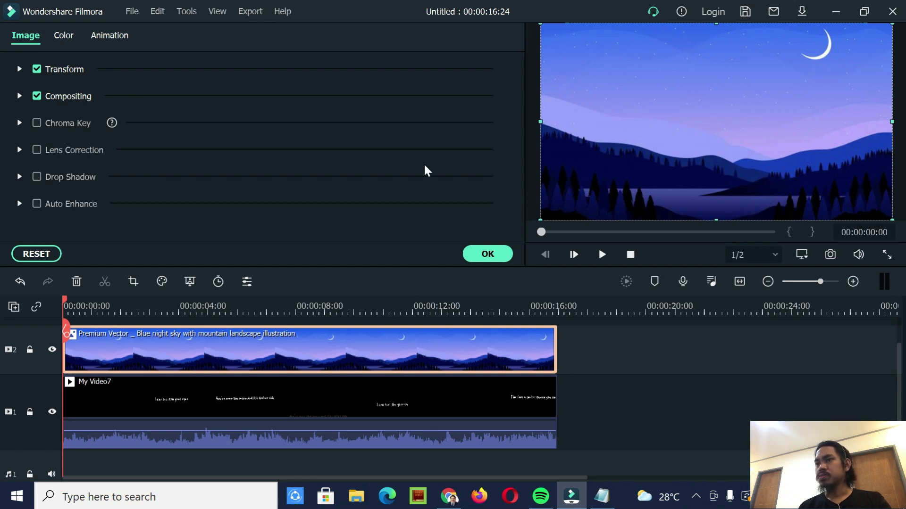
- Set the compositing blending mode of the My Video7 clip on video track 1 to Screen
click(322, 407)
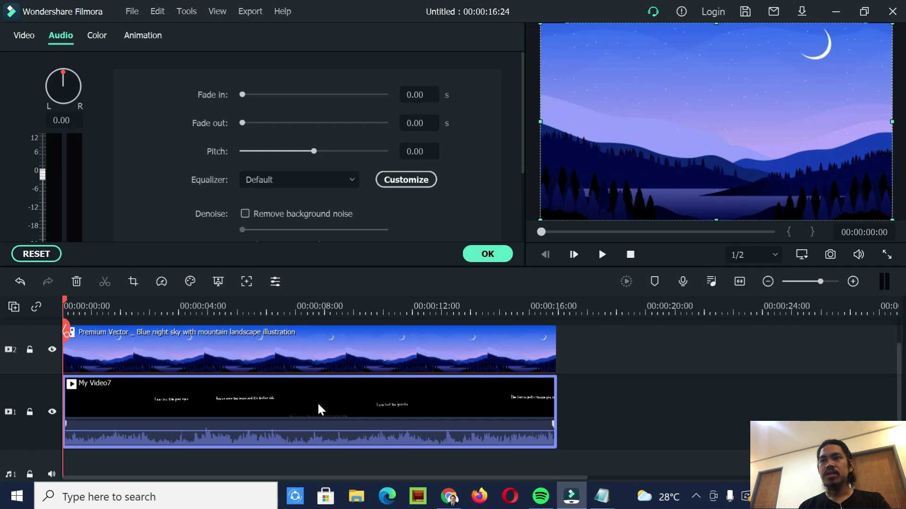
right_click(317, 405)
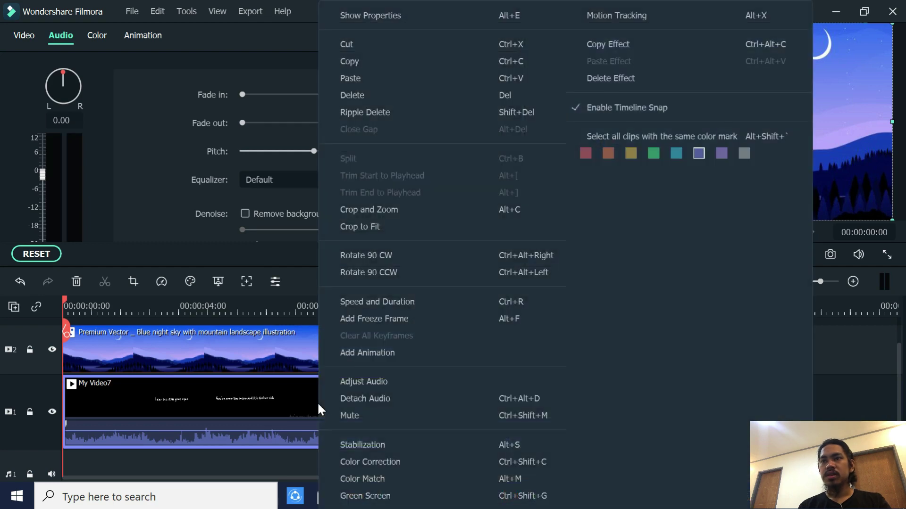
click(374, 15)
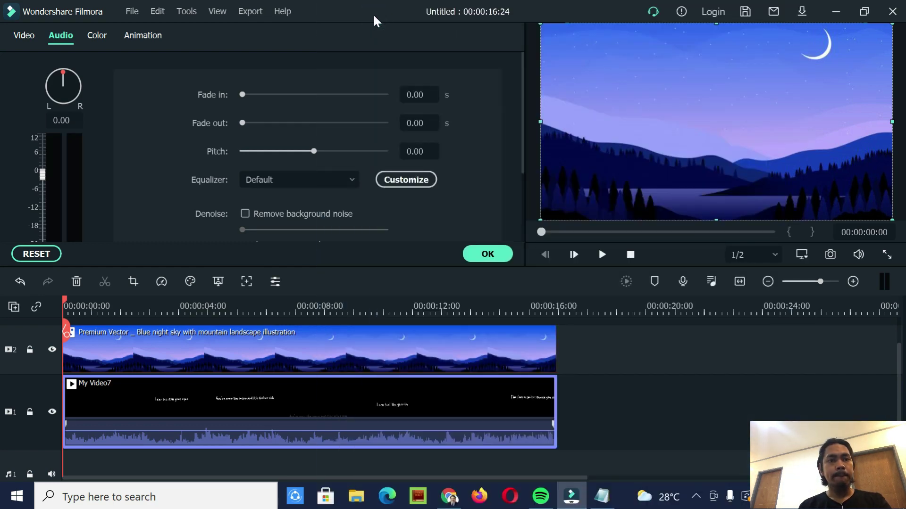
click(23, 36)
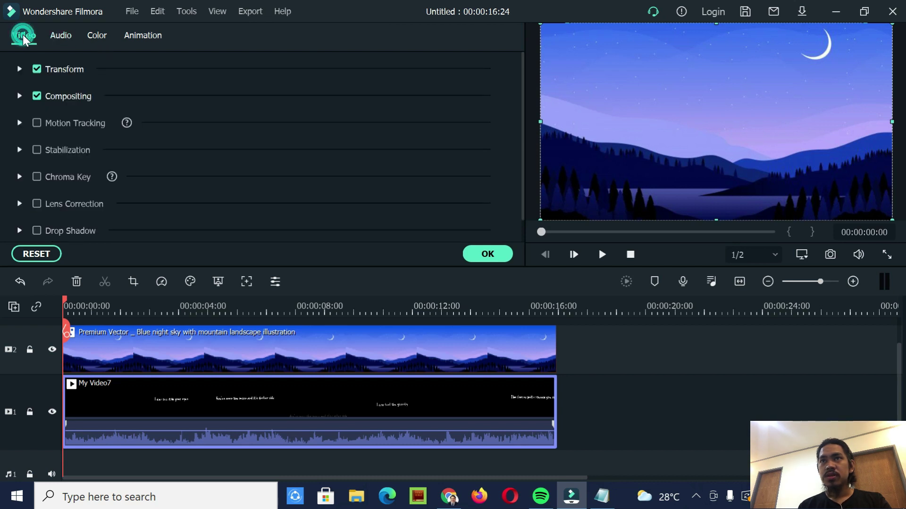
click(19, 68)
click(19, 68)
click(19, 96)
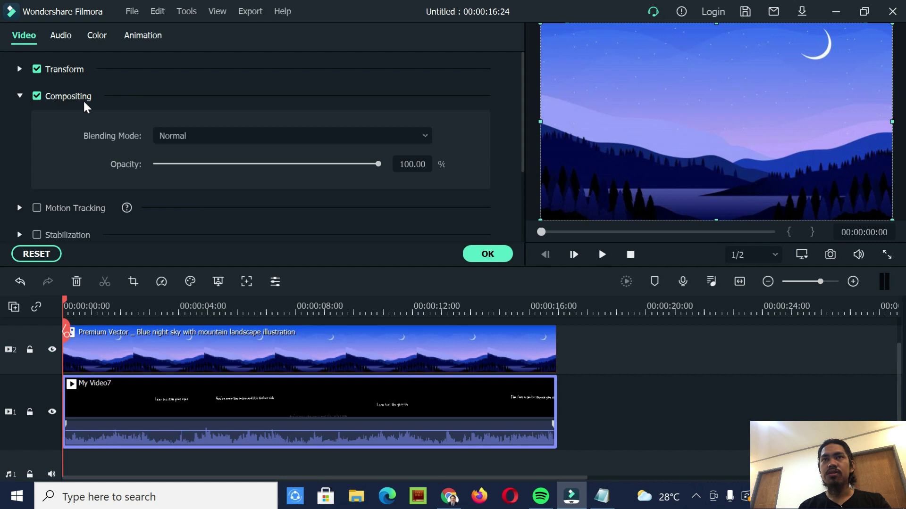
click(366, 137)
click(238, 307)
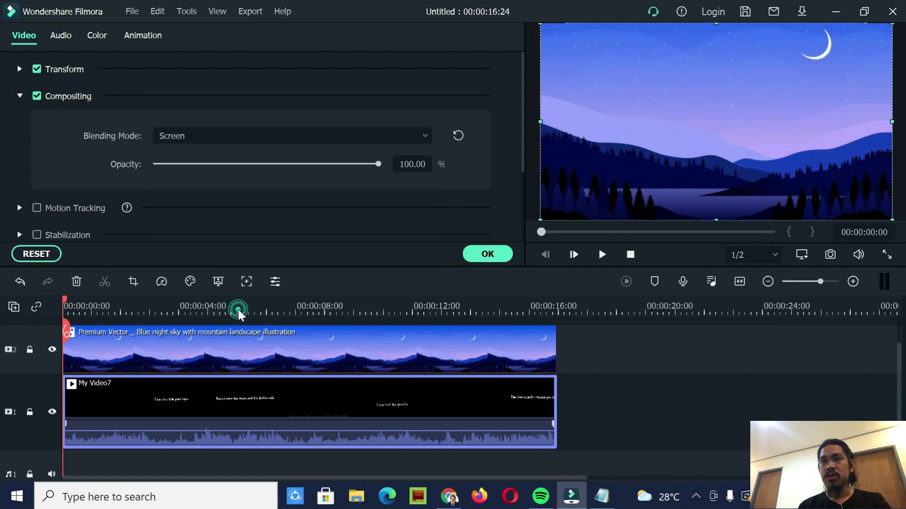
click(486, 256)
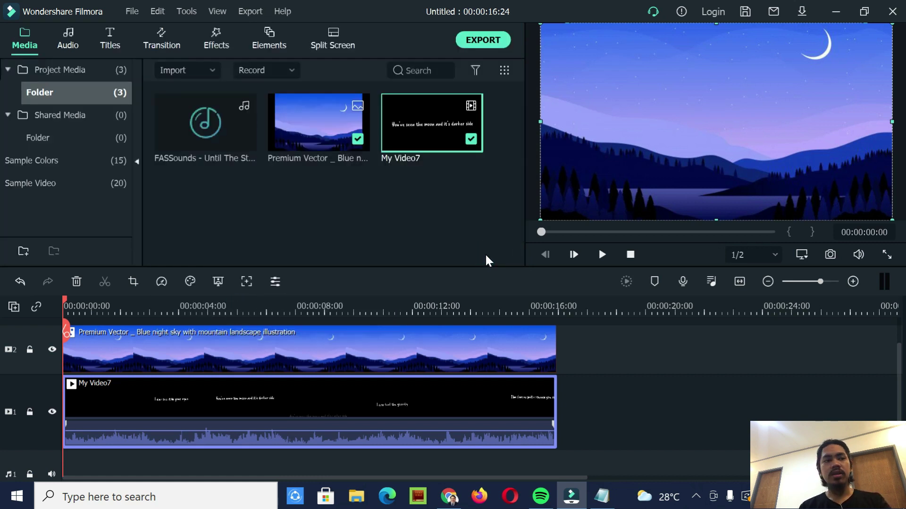